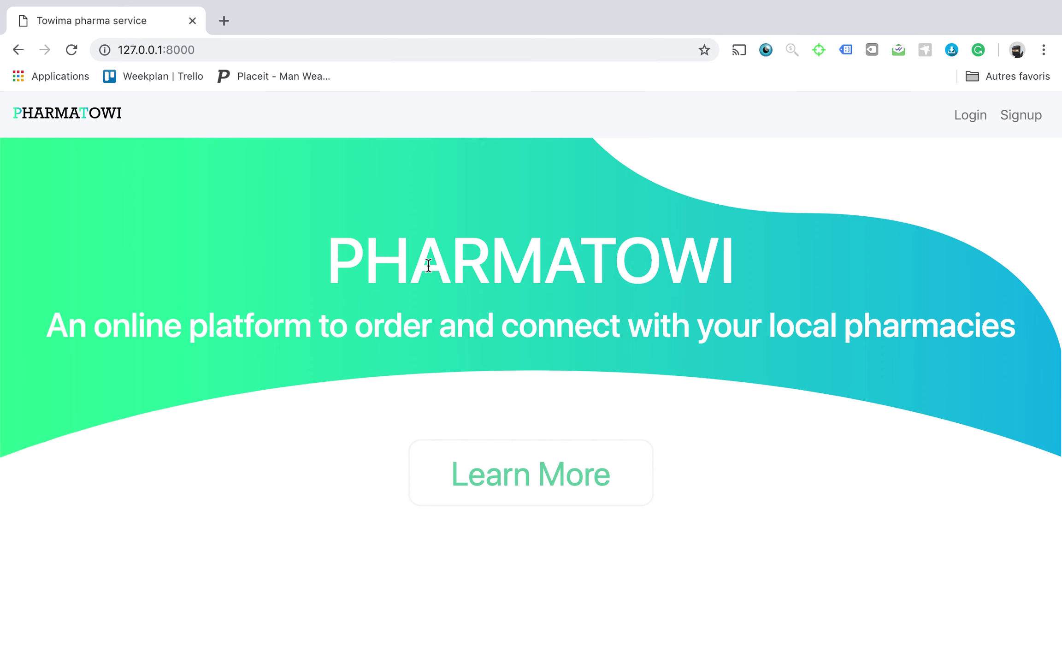
Use the banner's Learn More link to jump down to the Our Mission section.
{"action": "left_click", "coordinate": [497, 491]}
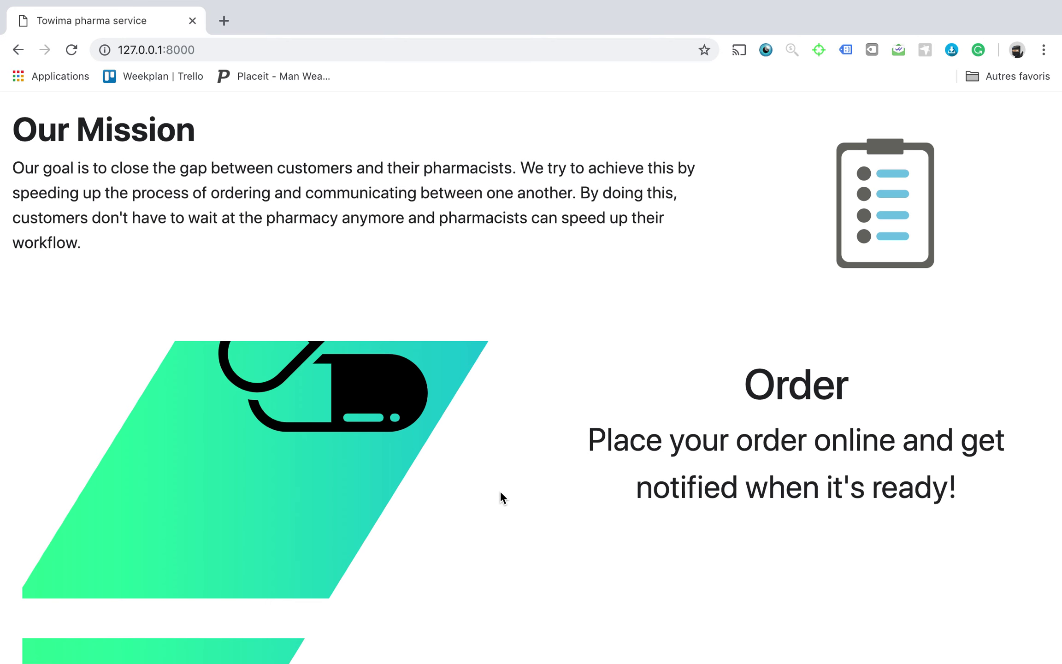
Scroll past the Order, Talk and Find your local pharmacy sections to the Get Started card.
{"action": "scroll", "coordinate": [522, 417], "scroll_direction": "down", "scroll_amount": 3}
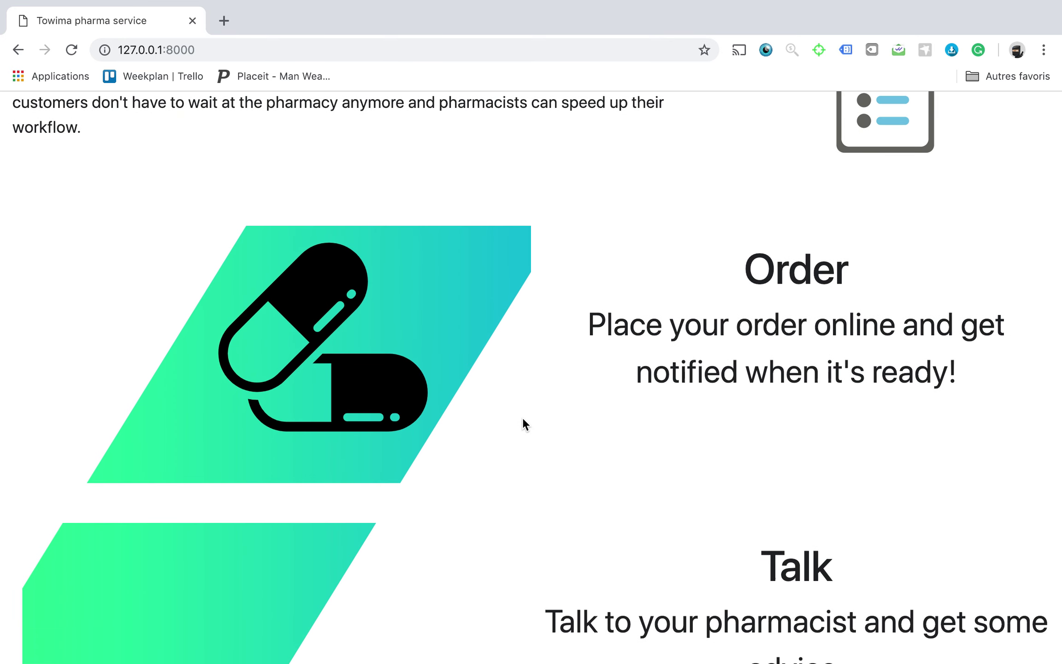
{"action": "scroll", "coordinate": [522, 417], "scroll_direction": "down", "scroll_amount": 4}
{"action": "scroll", "coordinate": [522, 417], "scroll_direction": "up", "scroll_amount": 1}
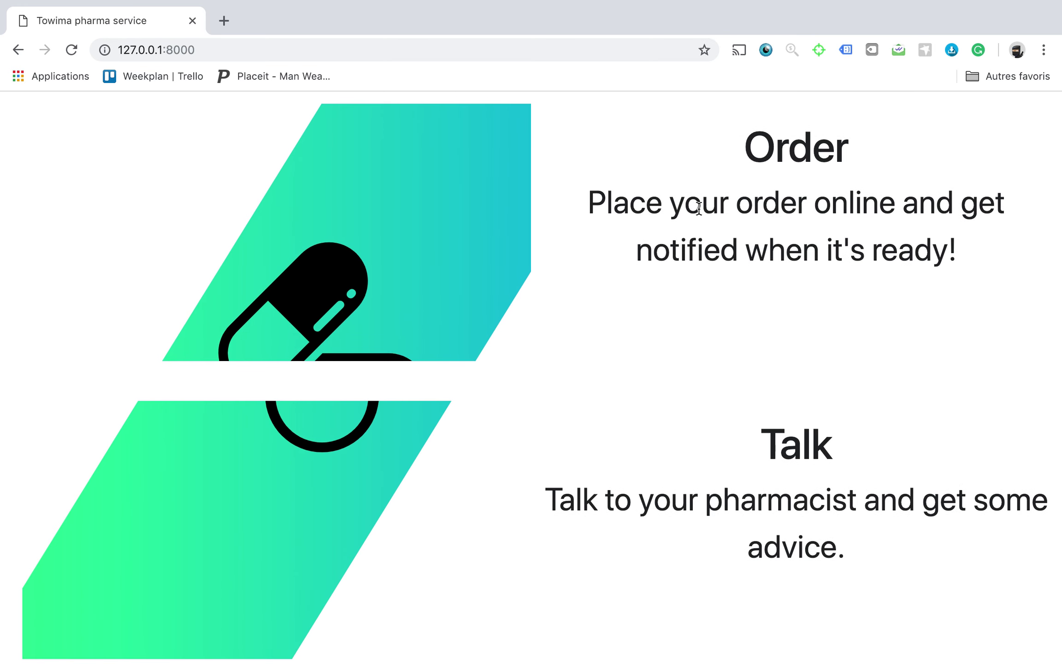
{"action": "scroll", "coordinate": [589, 339], "scroll_direction": "down", "scroll_amount": 3}
{"action": "scroll", "coordinate": [589, 340], "scroll_direction": "down", "scroll_amount": 1}
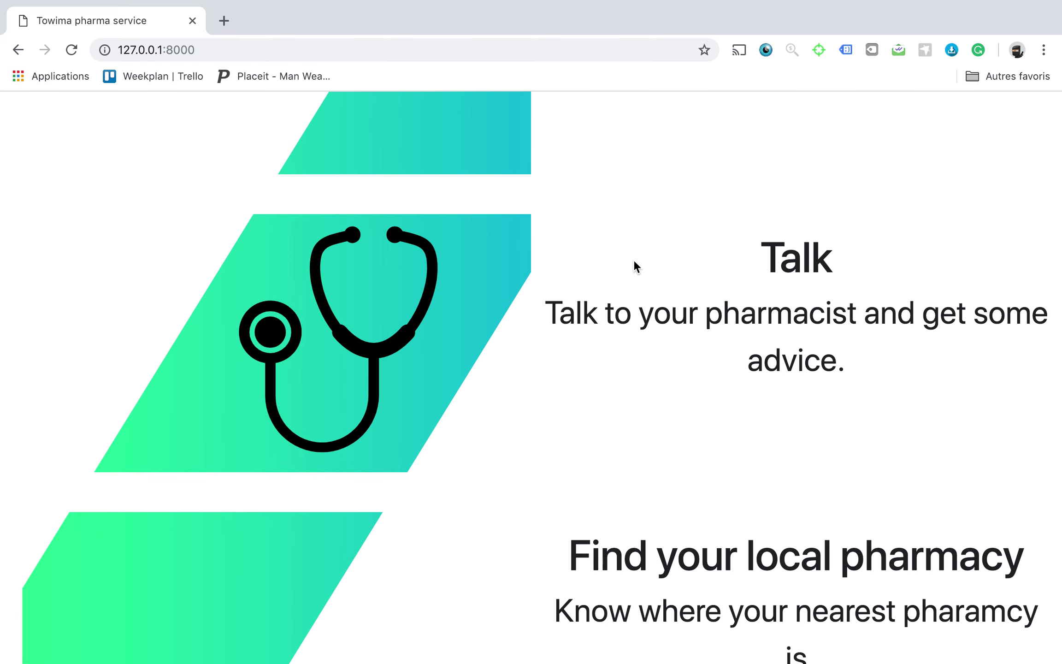
{"action": "scroll", "coordinate": [629, 254], "scroll_direction": "down", "scroll_amount": 6}
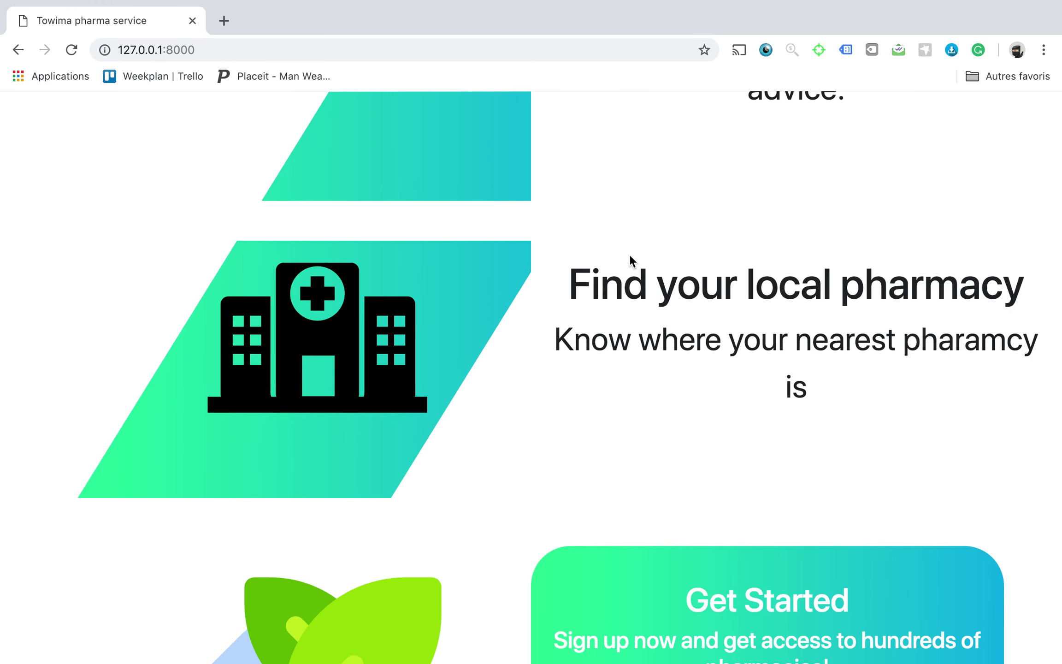
{"action": "scroll", "coordinate": [649, 294], "scroll_direction": "down", "scroll_amount": 4}
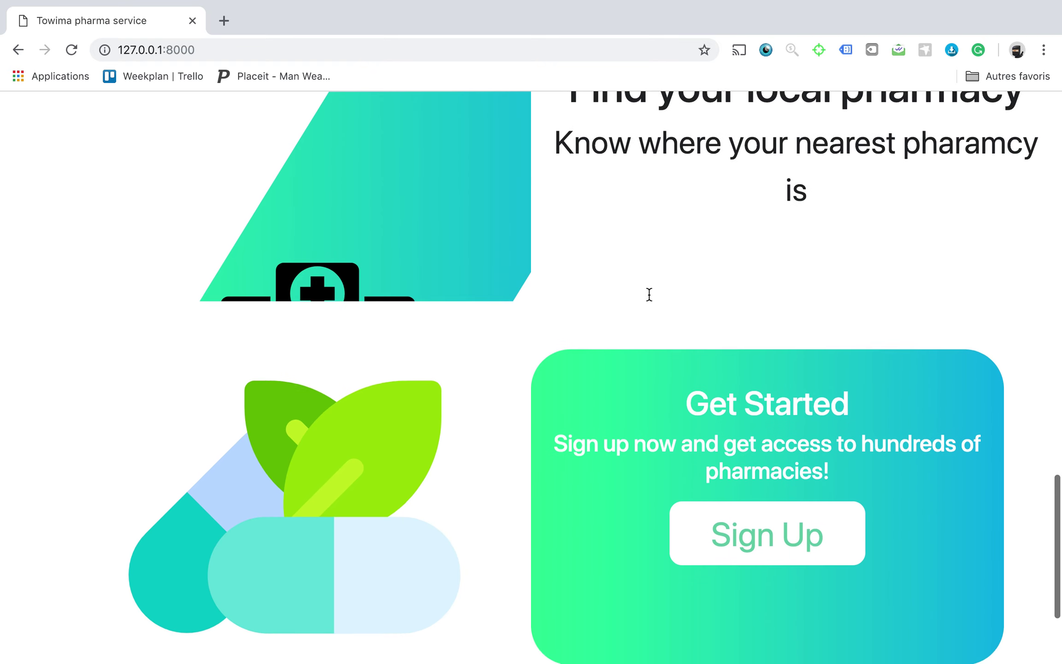
{"action": "scroll", "coordinate": [649, 294], "scroll_direction": "down", "scroll_amount": 2}
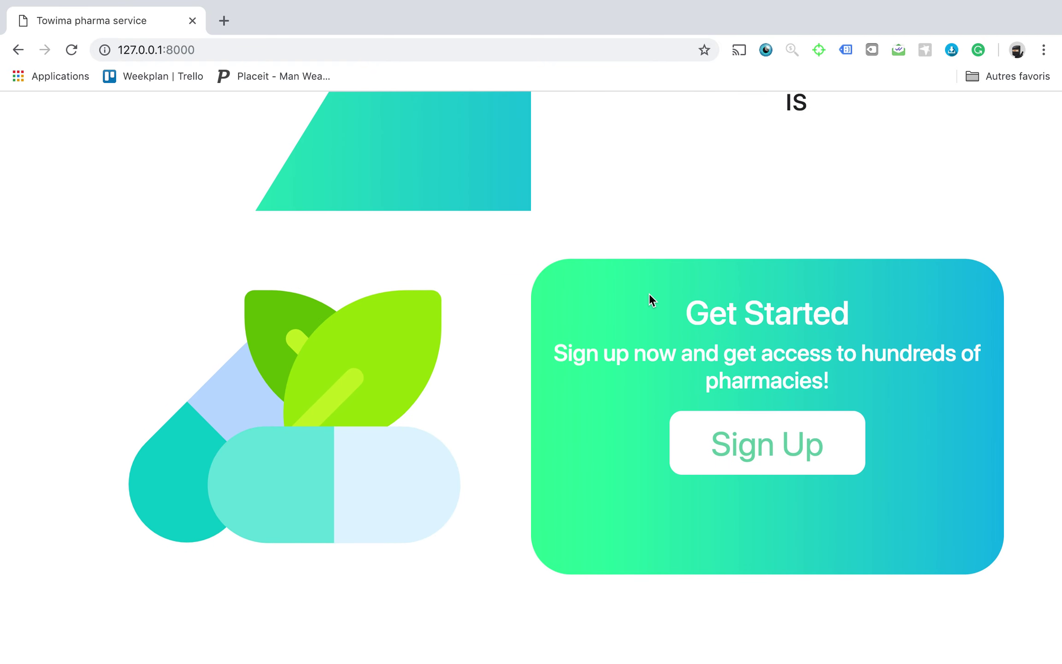
Open Sign Up and enter a username, replacing the first one that was already taken.
{"action": "left_click", "coordinate": [772, 435]}
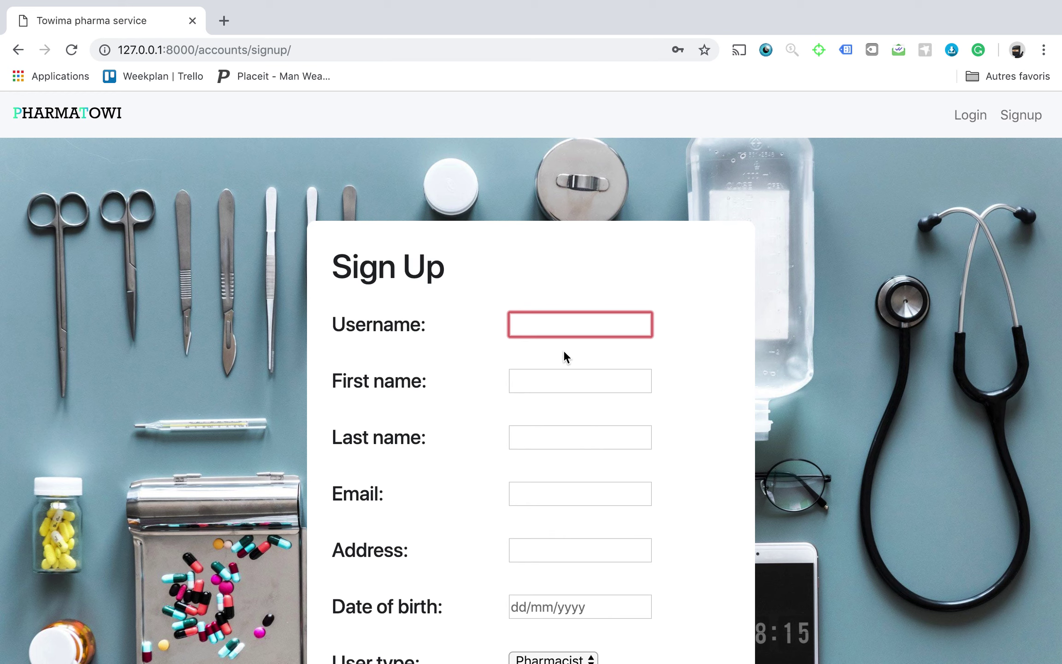
{"action": "type", "text": "Willem"}
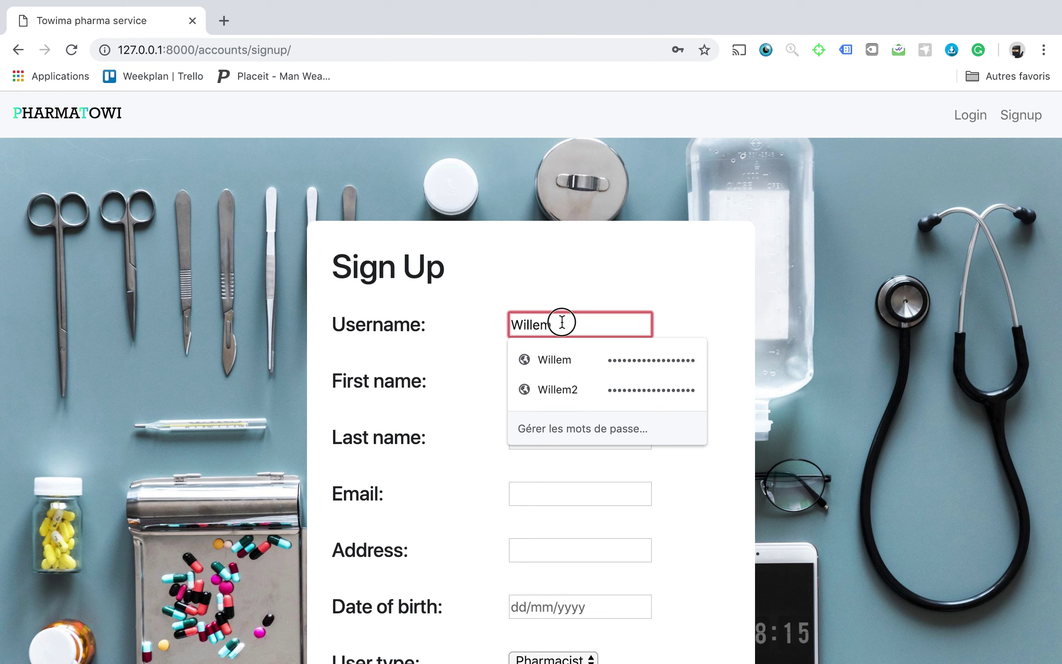
{"action": "key", "text": "Return"}
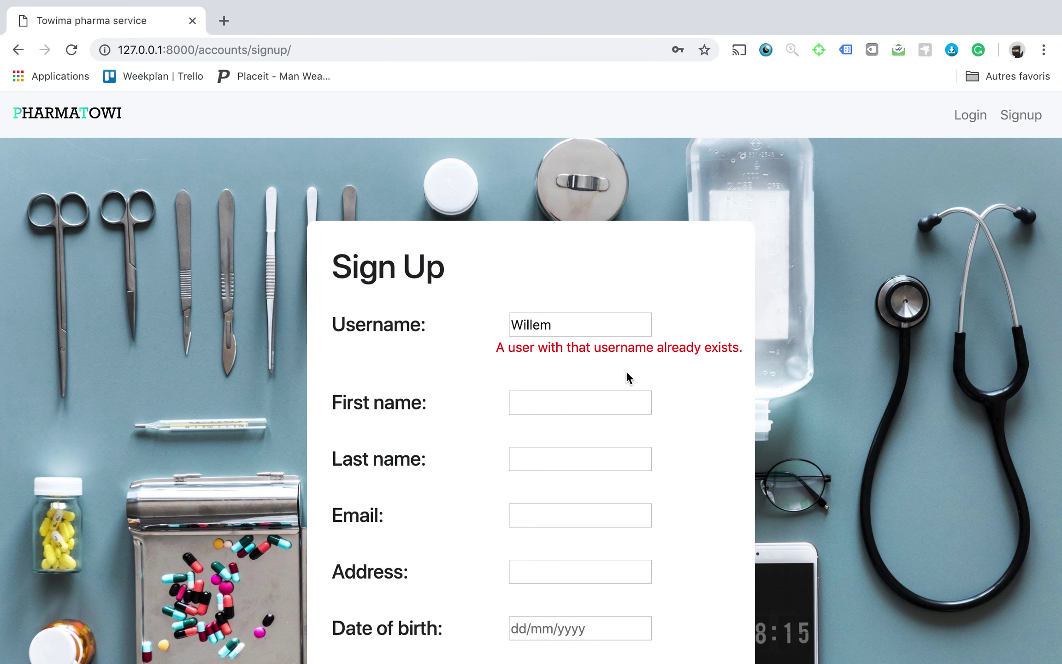
{"action": "double_click", "coordinate": [541, 325]}
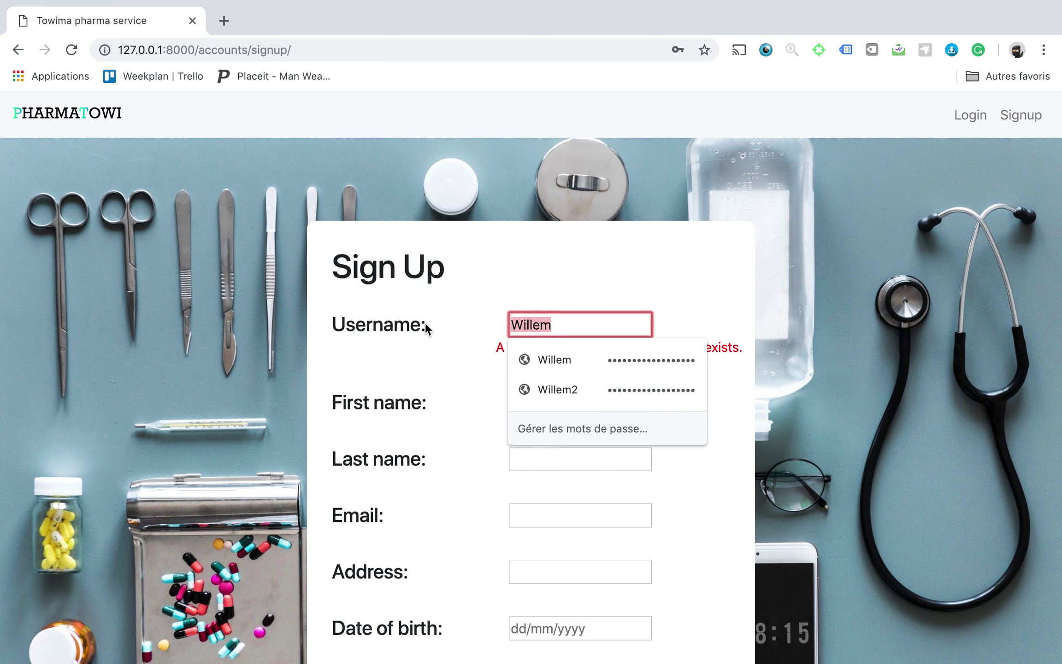
{"action": "type", "text": "John"}
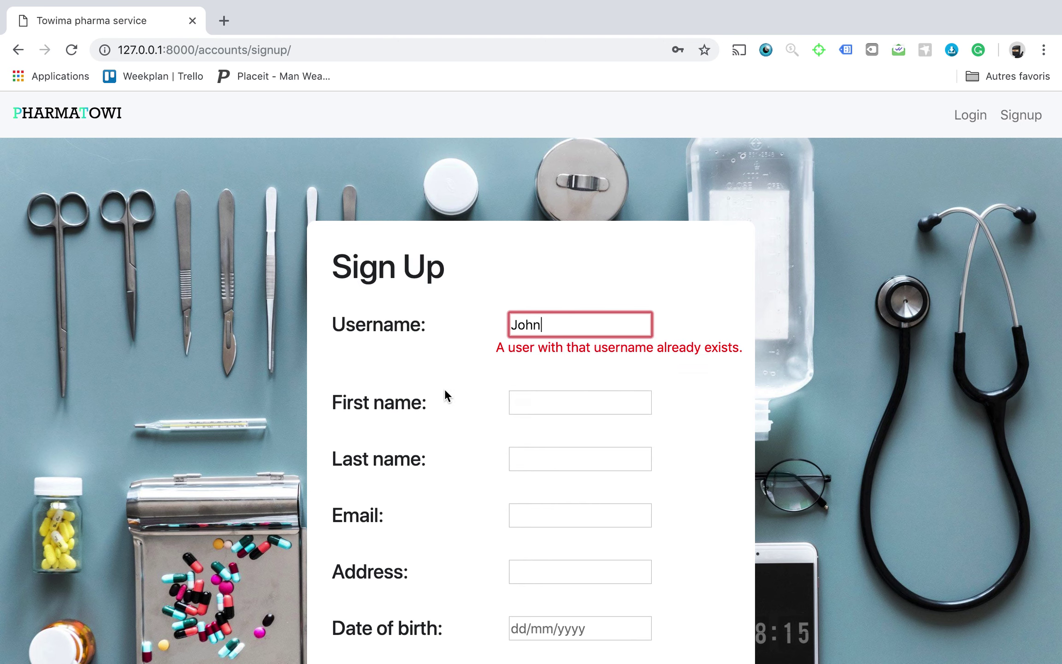
{"action": "type", "text": "Smith"}
Autofill the personal details and date of birth, keeping Pharmacist as the user type.
{"action": "left_click", "coordinate": [570, 402]}
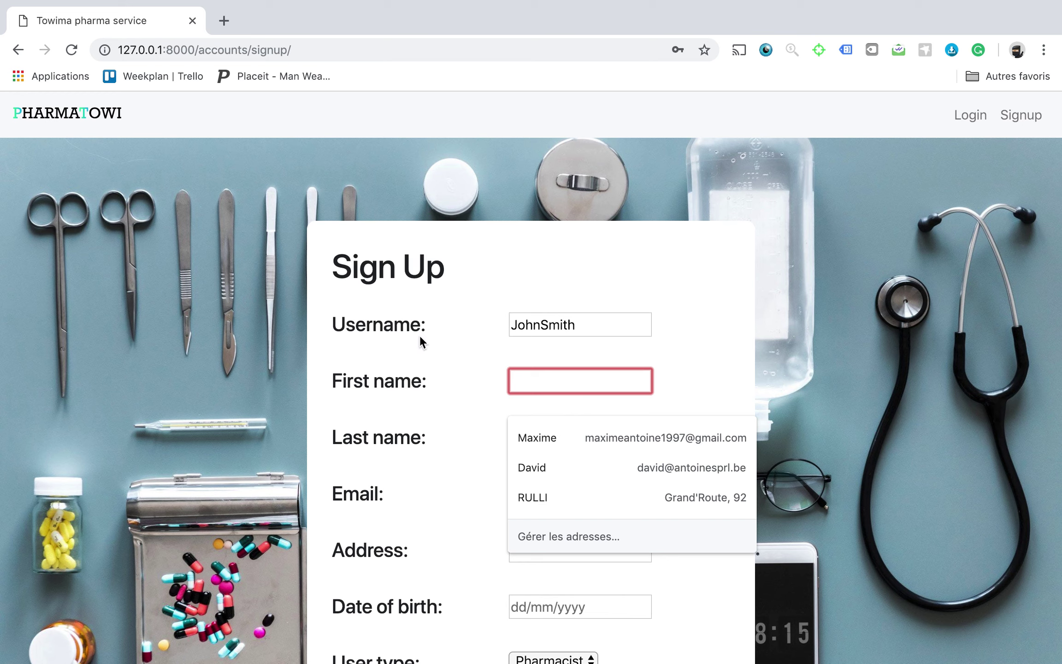
{"action": "type", "text": "John"}
{"action": "key", "text": "BackSpace"}
{"action": "key", "text": "BackSpace"}
{"action": "key", "text": "BackSpace"}
{"action": "key", "text": "BackSpace"}
{"action": "type", "text": "Maxime"}
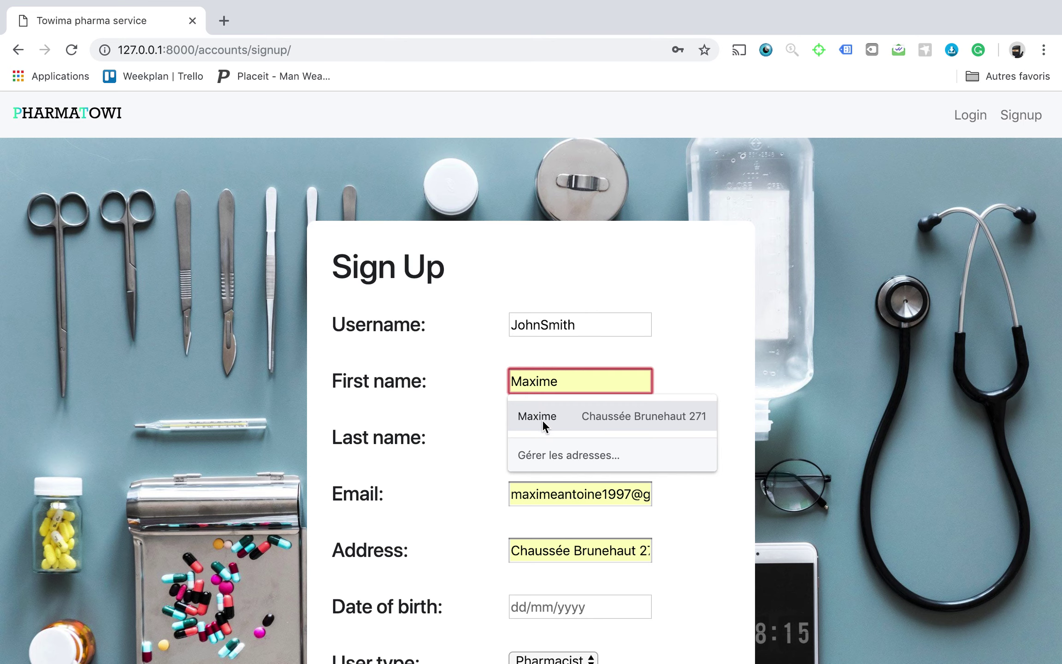
{"action": "left_click", "coordinate": [543, 417]}
{"action": "scroll", "coordinate": [526, 343], "scroll_direction": "down", "scroll_amount": 1}
{"action": "scroll", "coordinate": [526, 343], "scroll_direction": "down", "scroll_amount": 5}
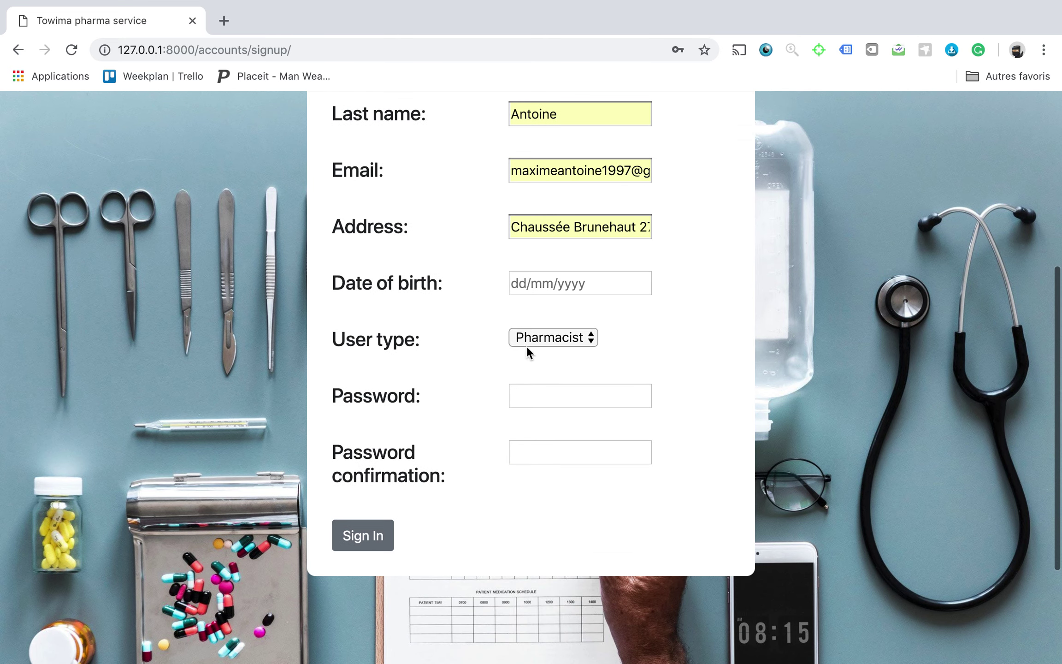
{"action": "left_click", "coordinate": [539, 283]}
{"action": "left_click", "coordinate": [542, 317]}
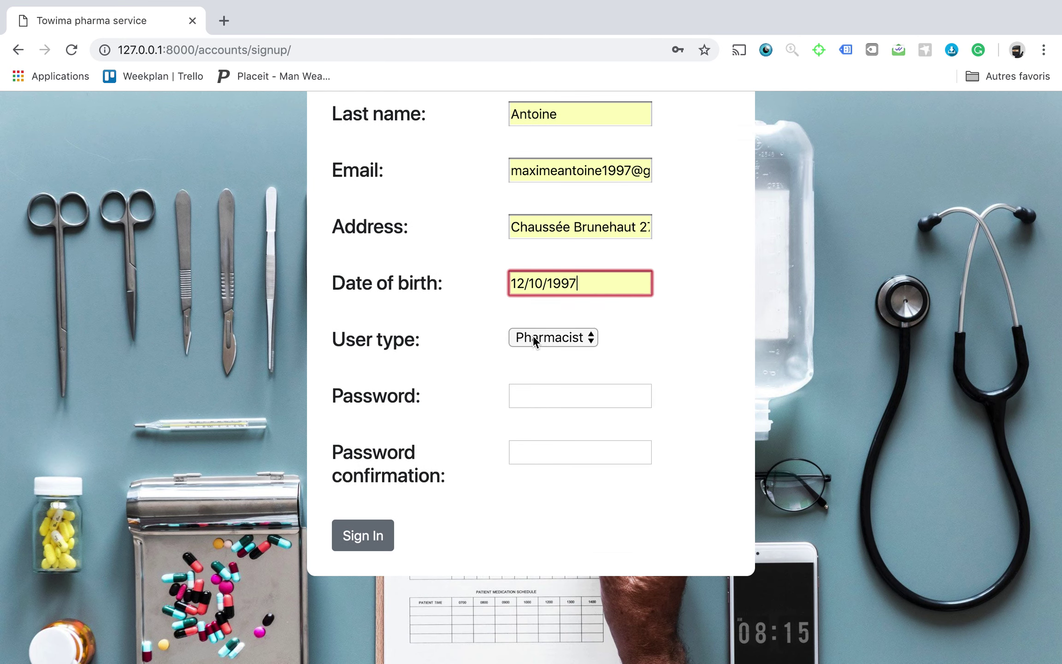
{"action": "left_click", "coordinate": [530, 338]}
{"action": "left_click", "coordinate": [530, 338]}
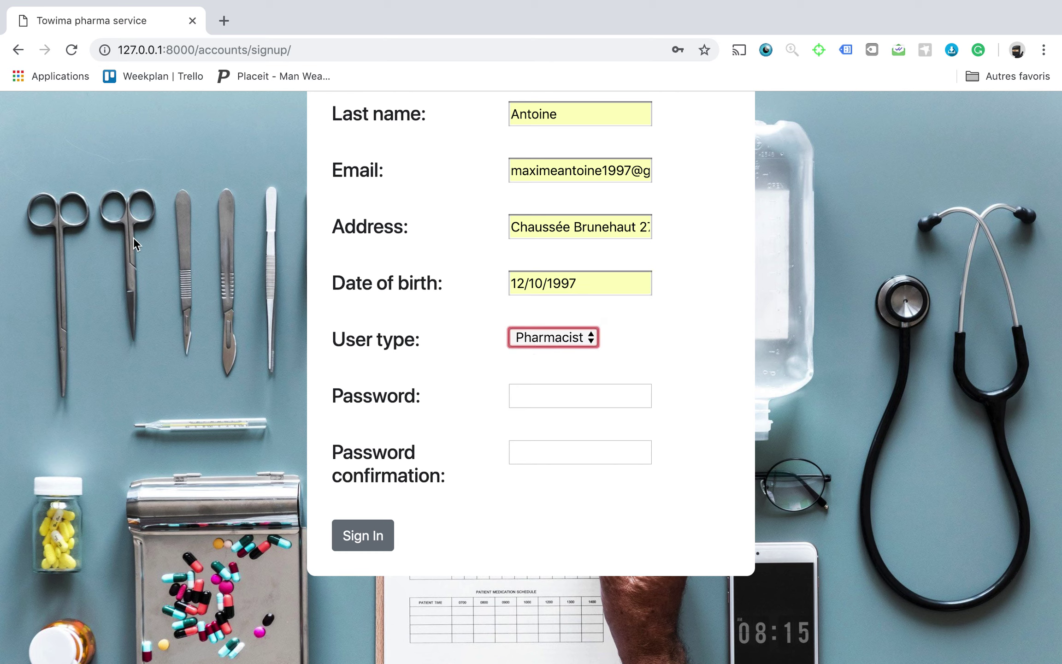
Paste the account password into both password fields and submit the registration.
{"action": "left_click_drag", "start_coordinate": [199, 50], "coordinate": [84, 52]}
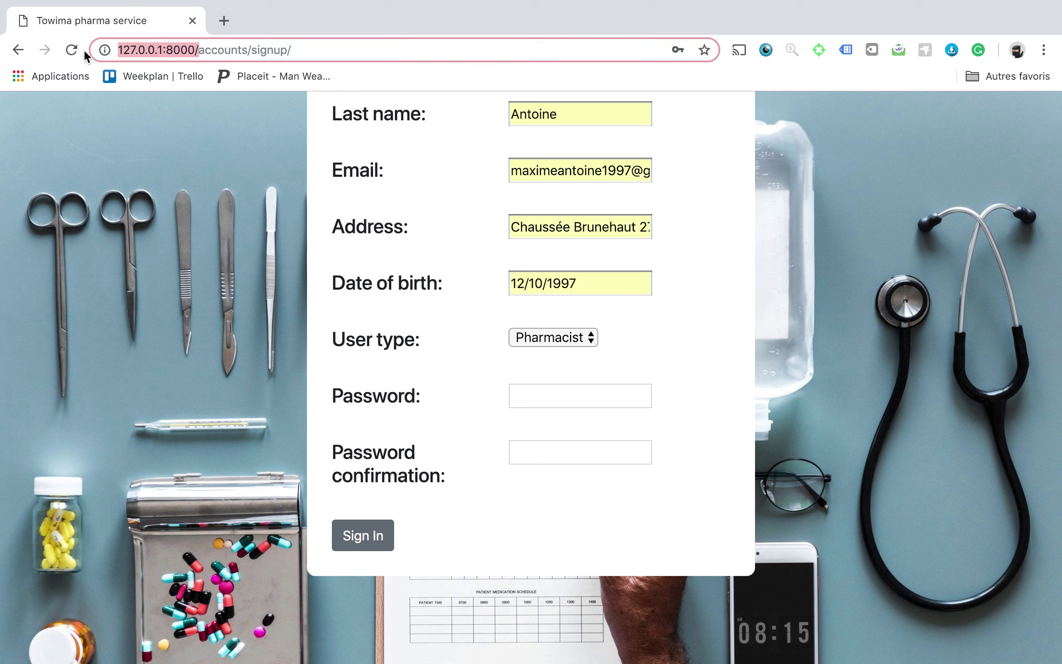
{"action": "left_click", "coordinate": [521, 396]}
{"action": "key", "text": "ctrl+v"}
{"action": "left_click", "coordinate": [550, 450]}
{"action": "key", "text": "ctrl+v"}
{"action": "left_click", "coordinate": [369, 535]}
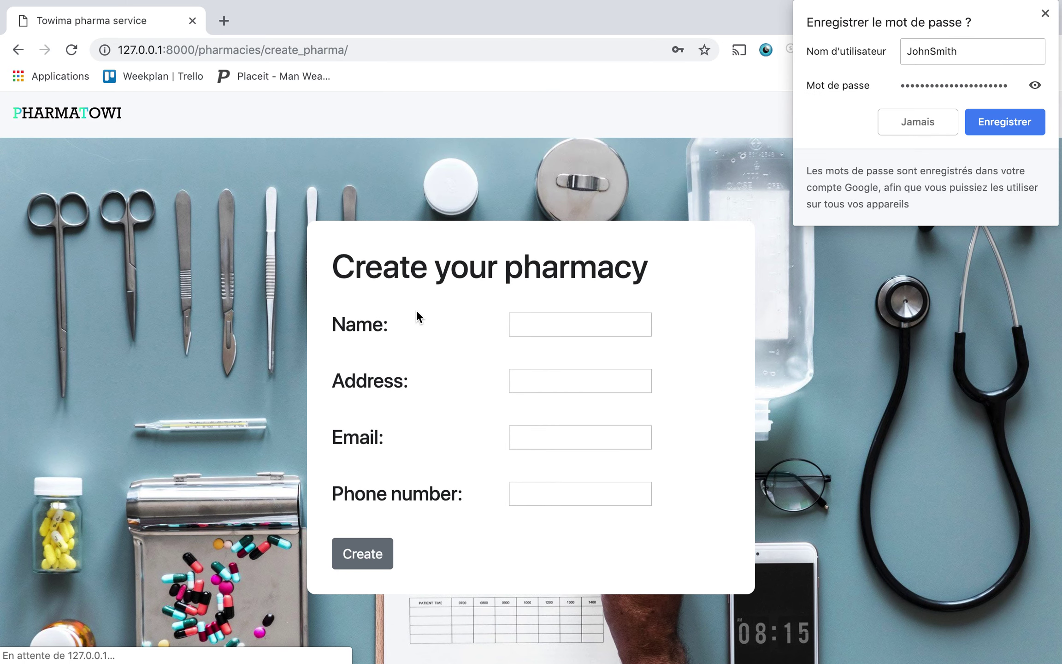
Save the login in Chrome, then enter pharmacy name 'Pharma Smith' and its street address.
{"action": "left_click", "coordinate": [984, 124]}
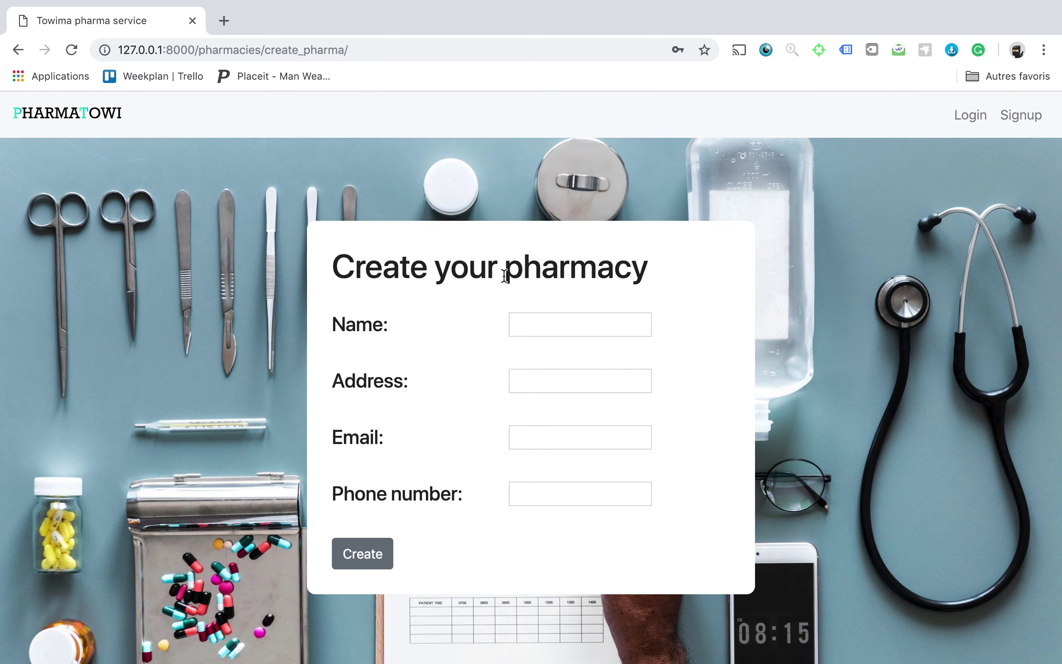
{"action": "left_click", "coordinate": [515, 327]}
{"action": "type", "text": "Pharma "}
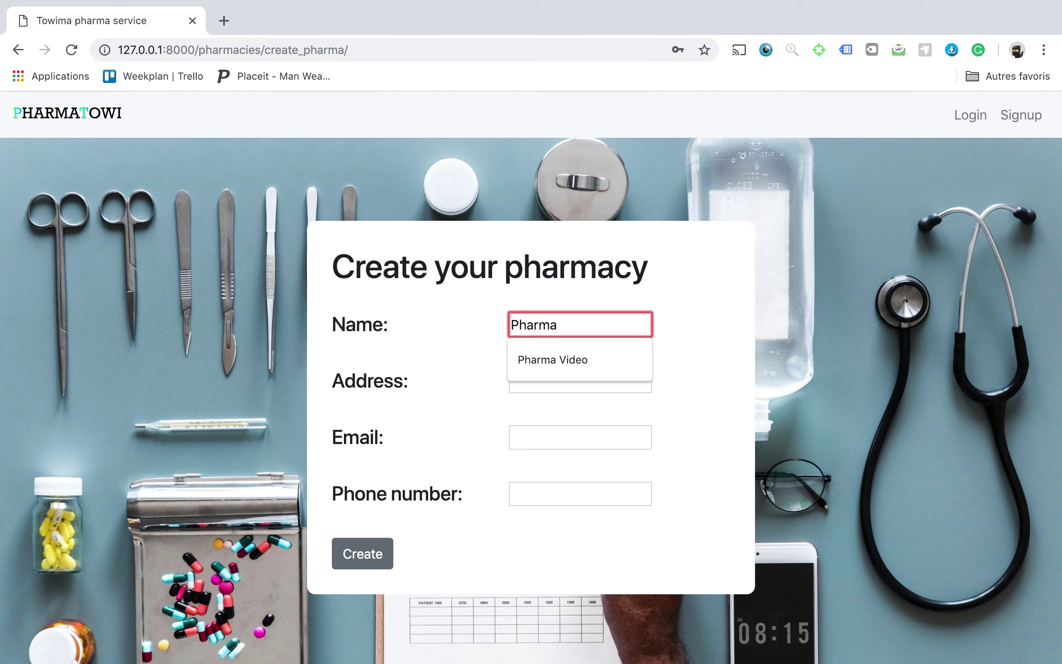
{"action": "type", "text": "S"}
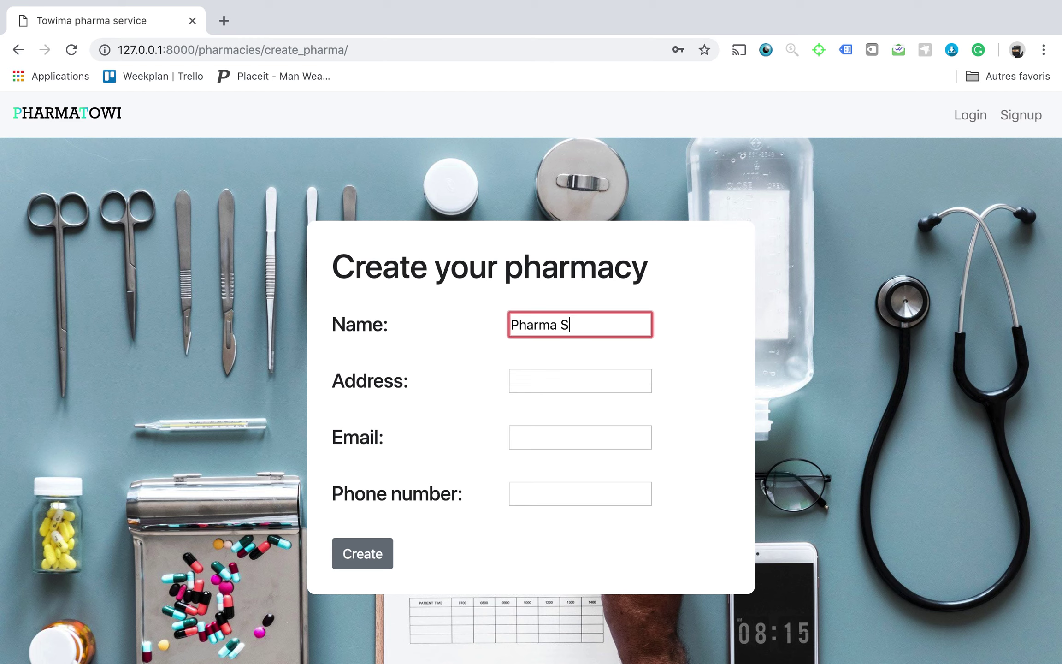
{"action": "type", "text": "mith"}
{"action": "left_click", "coordinate": [518, 377]}
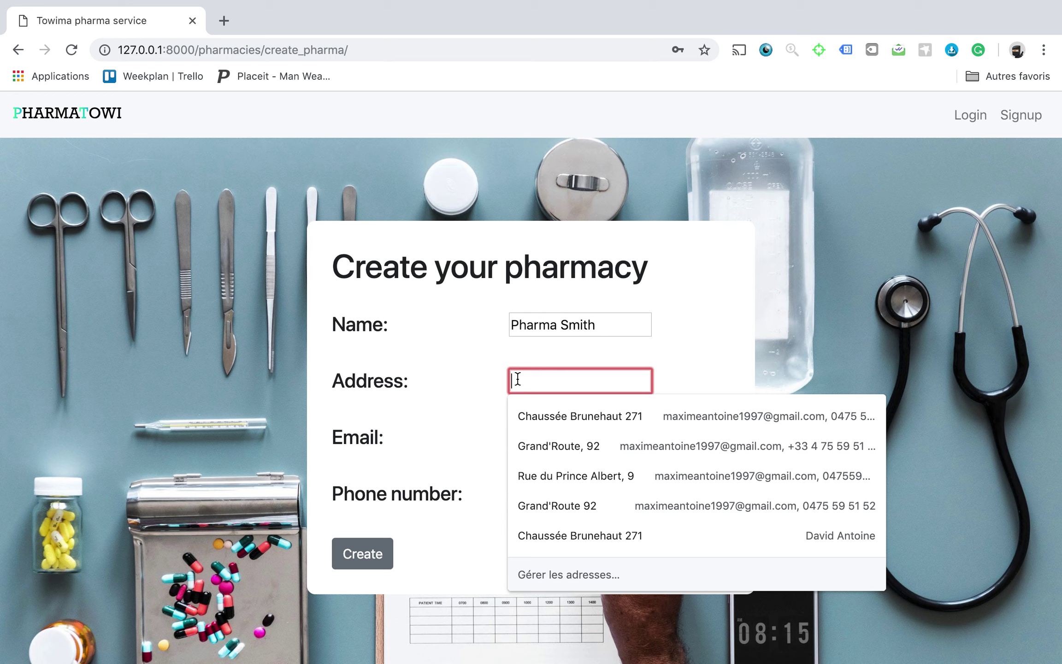
{"action": "type", "text": "Porte de Namur, 1050 "}
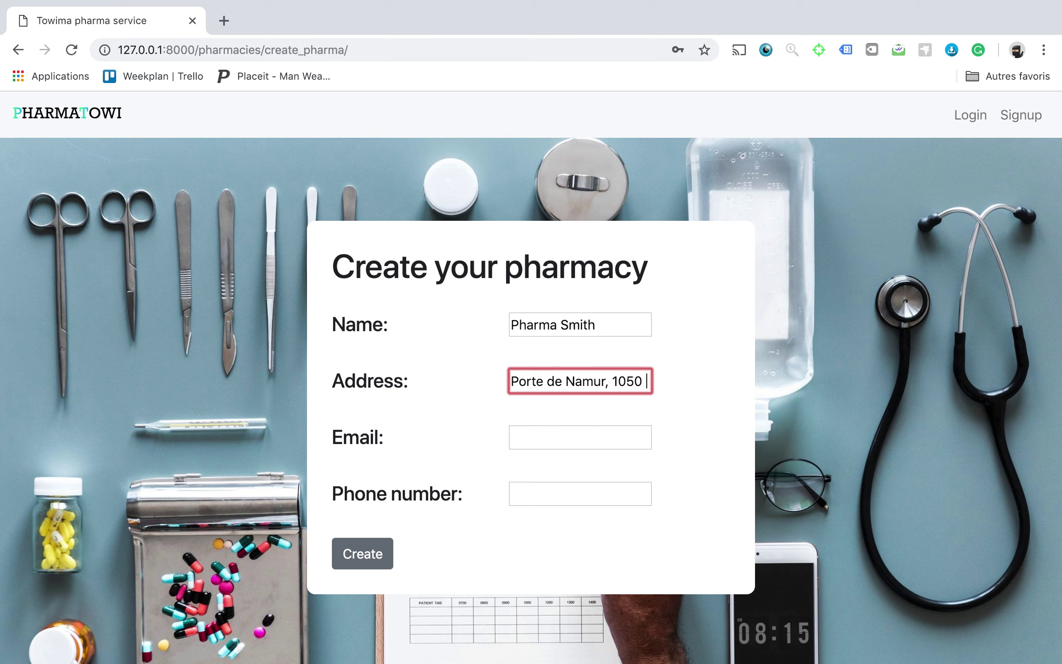
{"action": "type", "text": "Ixelles"}
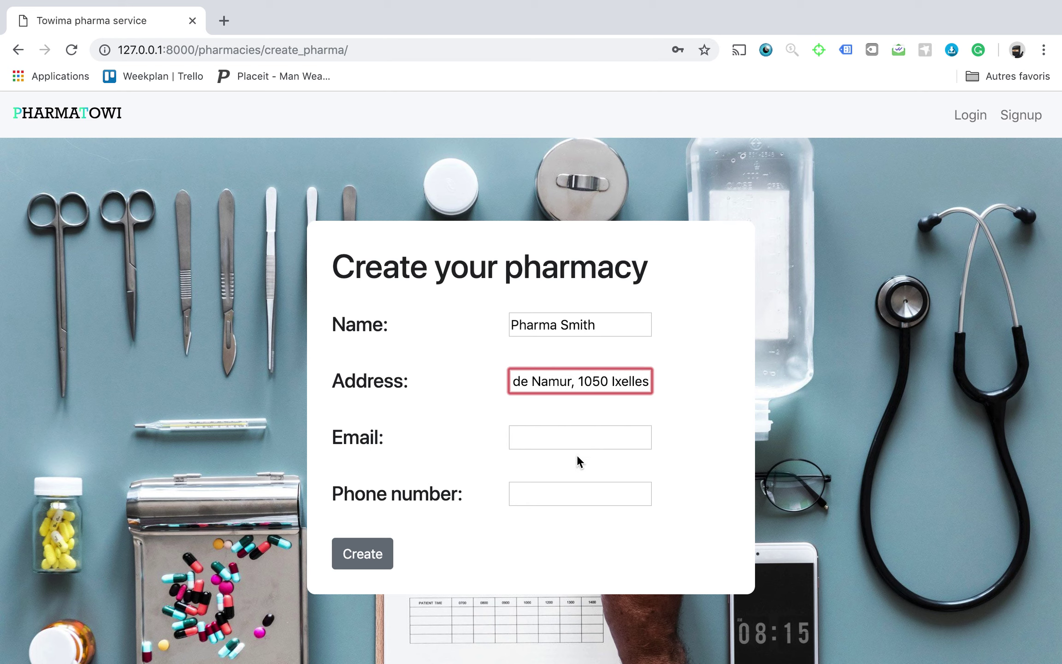
Autofill the pharmacy's email and phone number and create the pharmacy.
{"action": "left_click", "coordinate": [576, 446]}
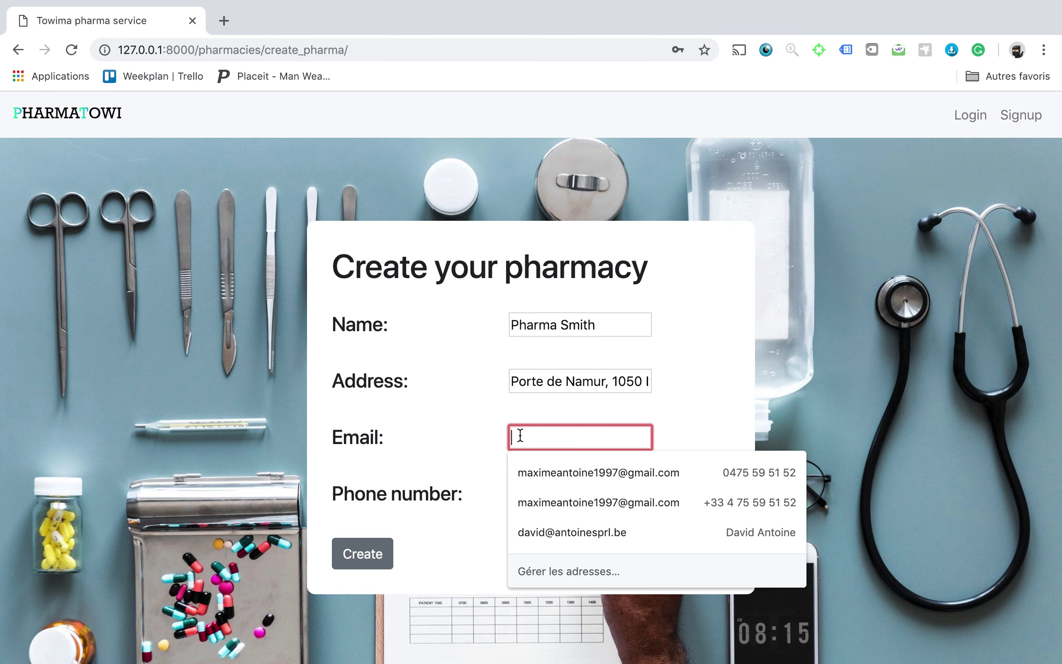
{"action": "left_click", "coordinate": [535, 469]}
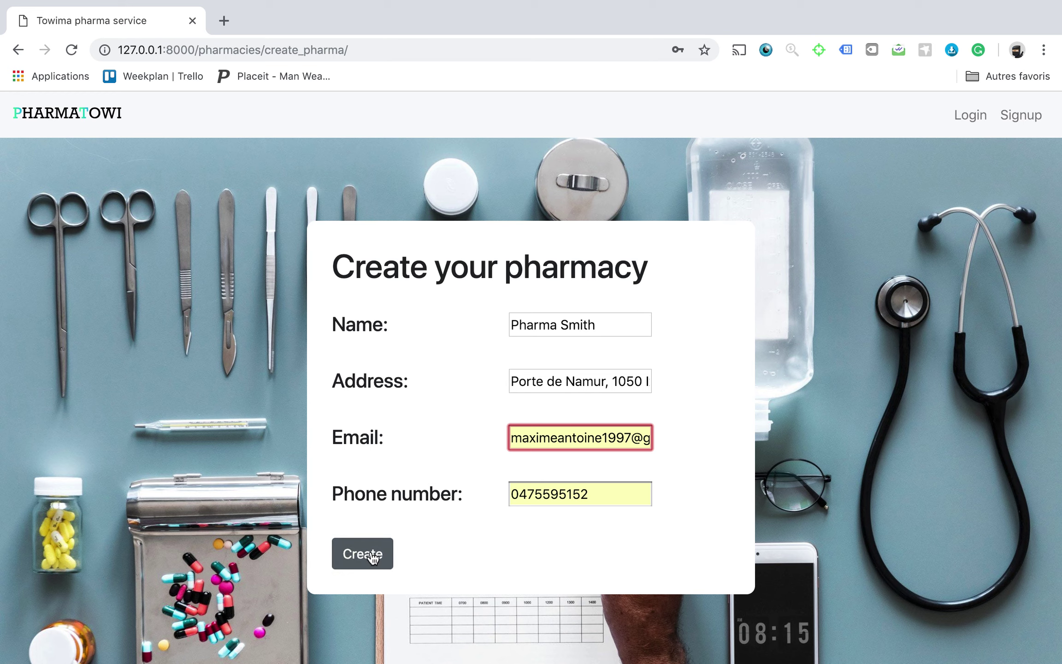
{"action": "left_click", "coordinate": [373, 558]}
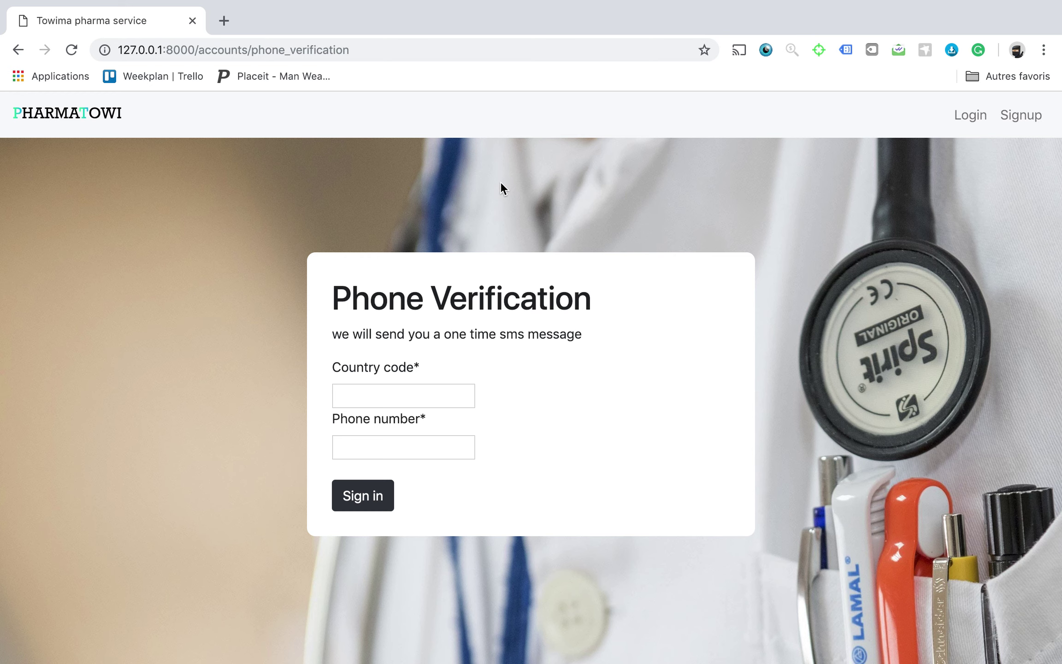
Submit the saved phone number with country code +32 for verification.
{"action": "left_click", "coordinate": [399, 387]}
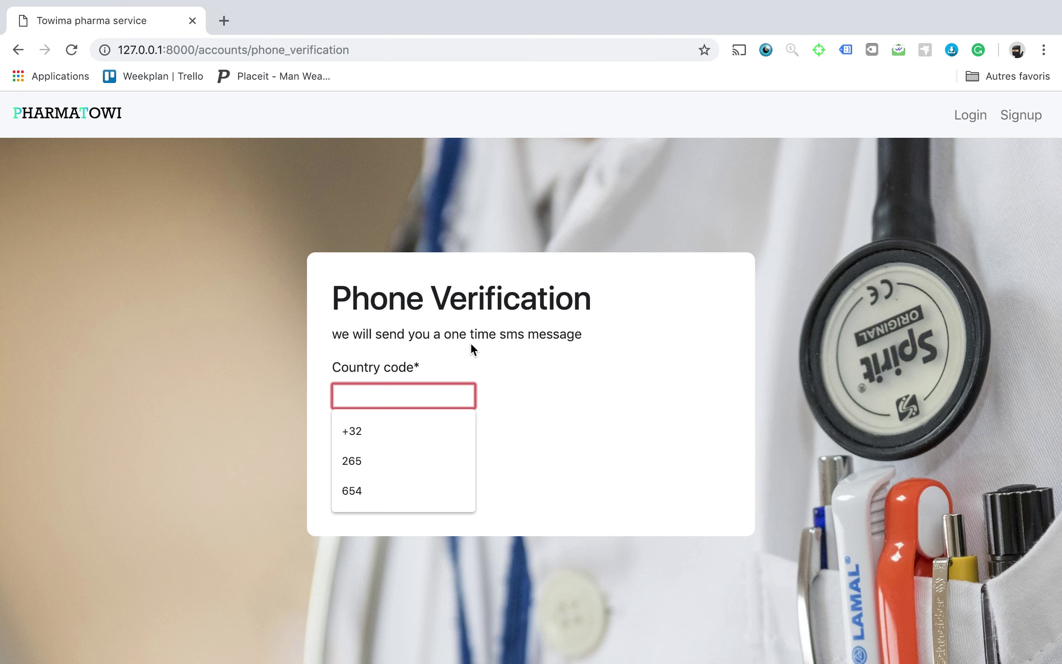
{"action": "left_click", "coordinate": [356, 438]}
{"action": "left_click", "coordinate": [359, 449]}
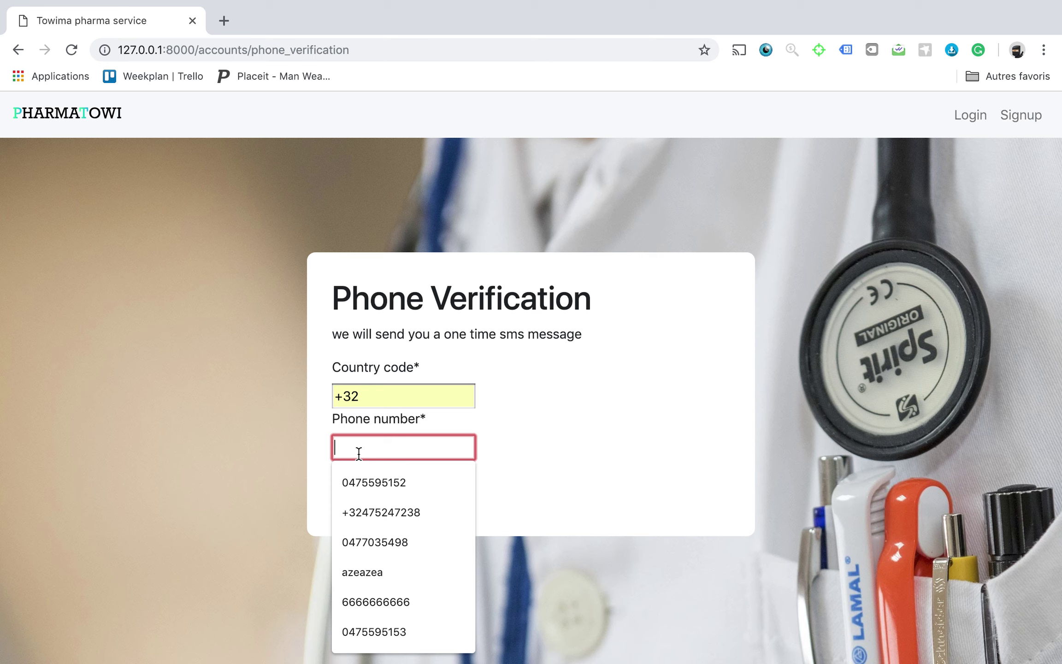
{"action": "left_click", "coordinate": [363, 479]}
{"action": "left_click", "coordinate": [363, 500]}
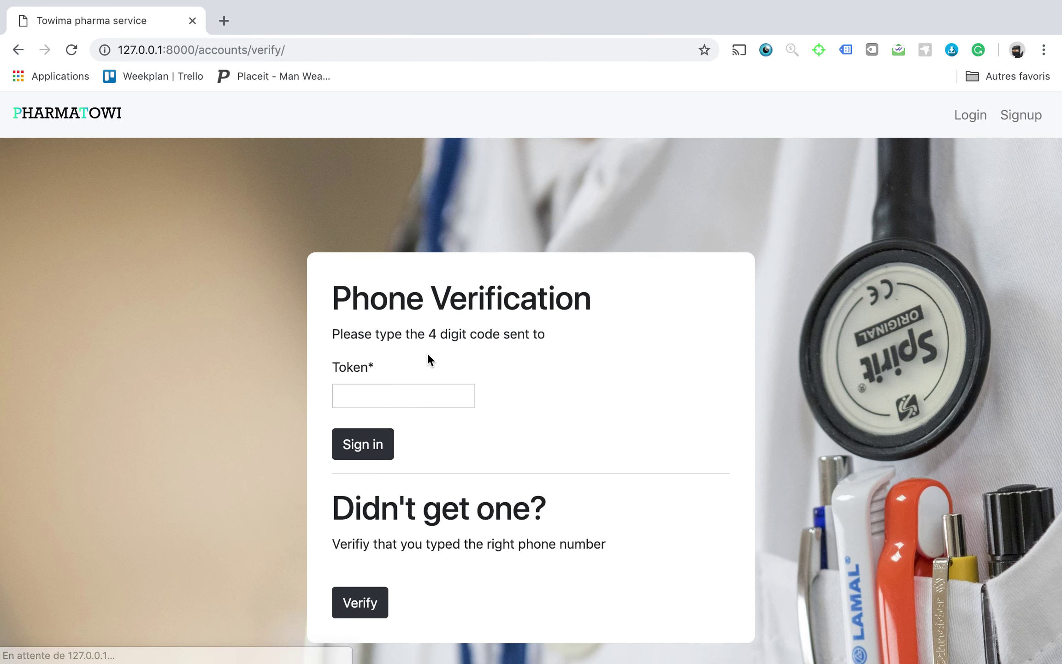
Read the 4-digit SMS code in Messages on the other desktop, then return to the browser.
{"action": "key", "text": "ctrl+Left"}
{"action": "key", "text": "ctrl+Left"}
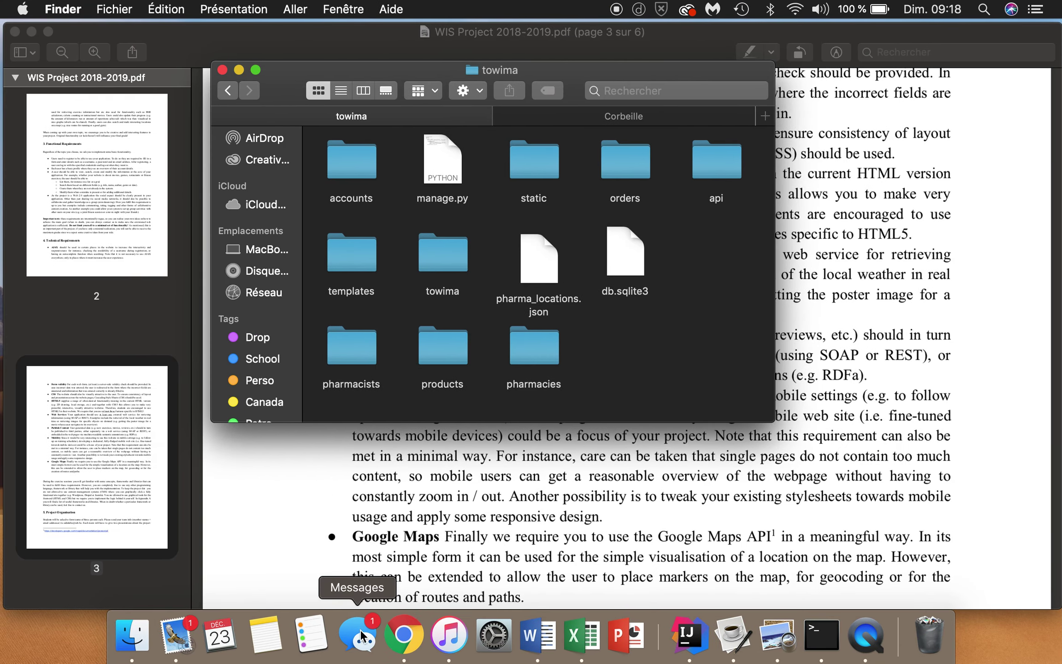
{"action": "left_click", "coordinate": [362, 635]}
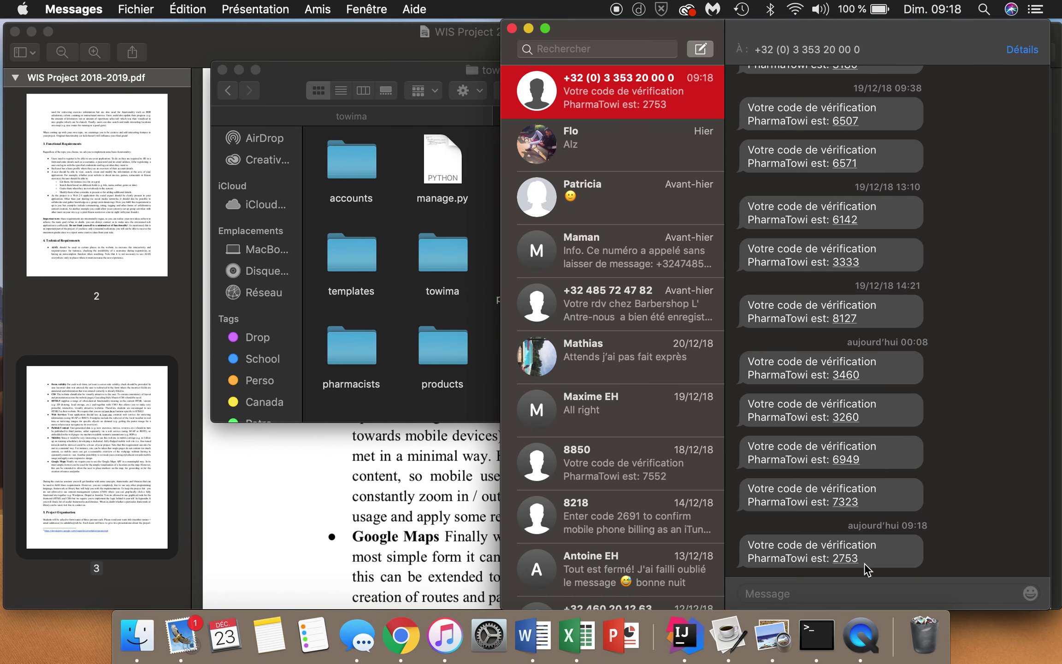
{"action": "key", "text": "ctrl+Right"}
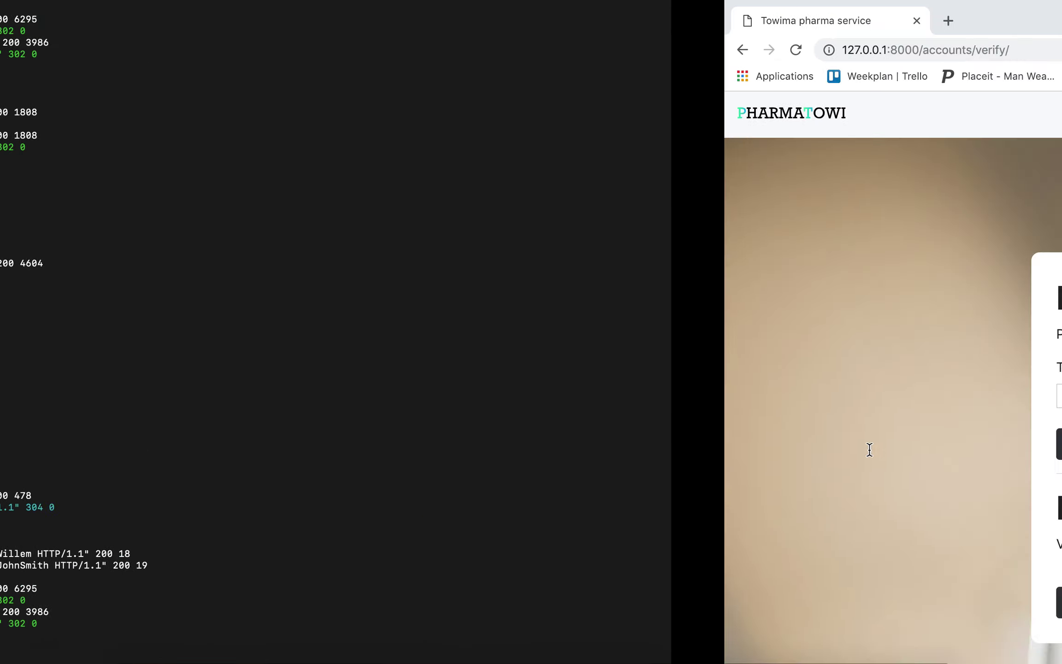
Enter the SMS verification code, check the welcome email in Mail, and sign in.
{"action": "left_click", "coordinate": [392, 394]}
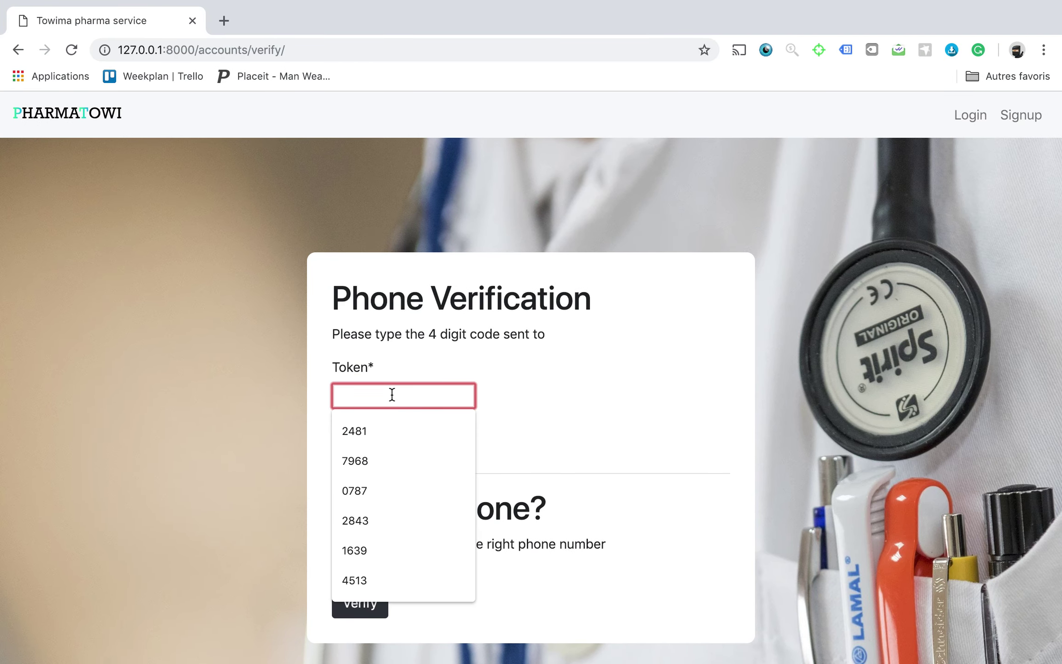
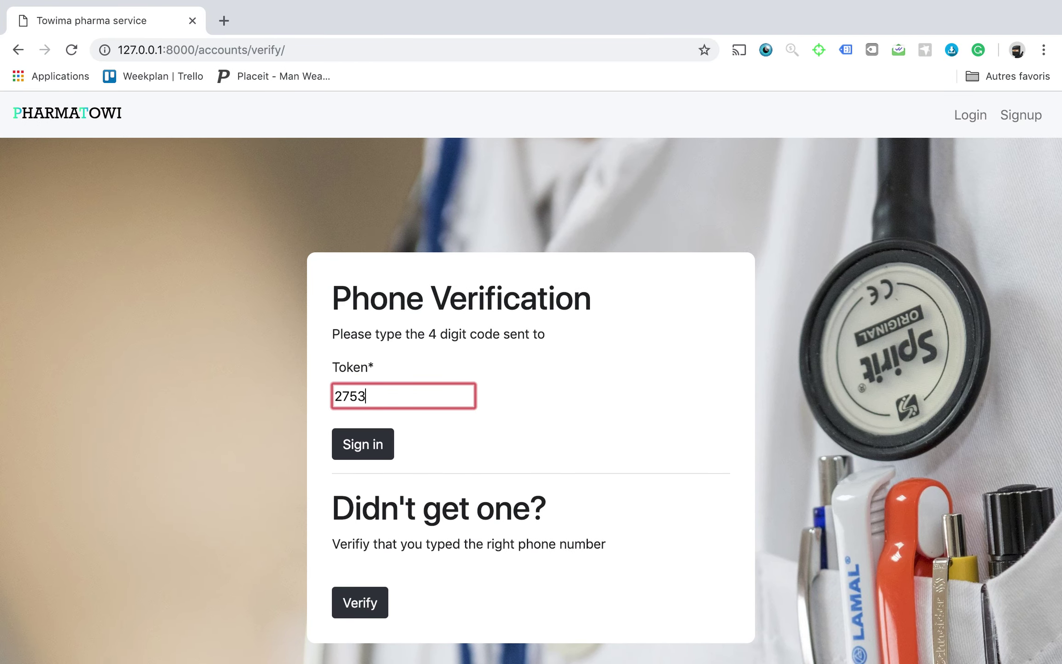
{"action": "left_click", "coordinate": [369, 443]}
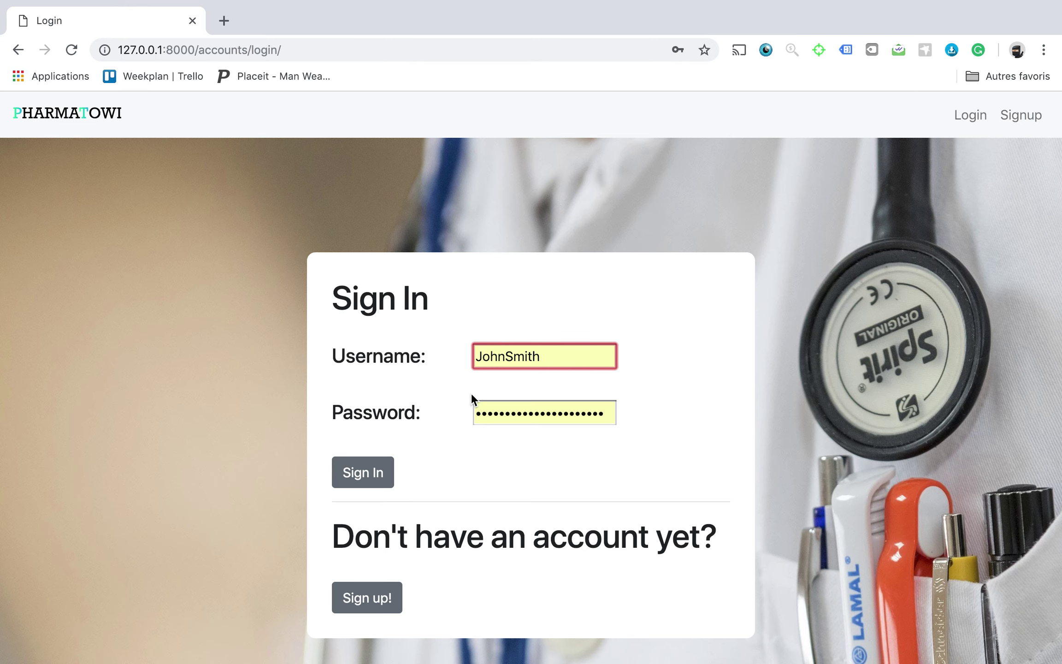
{"action": "key", "text": "ctrl+Right"}
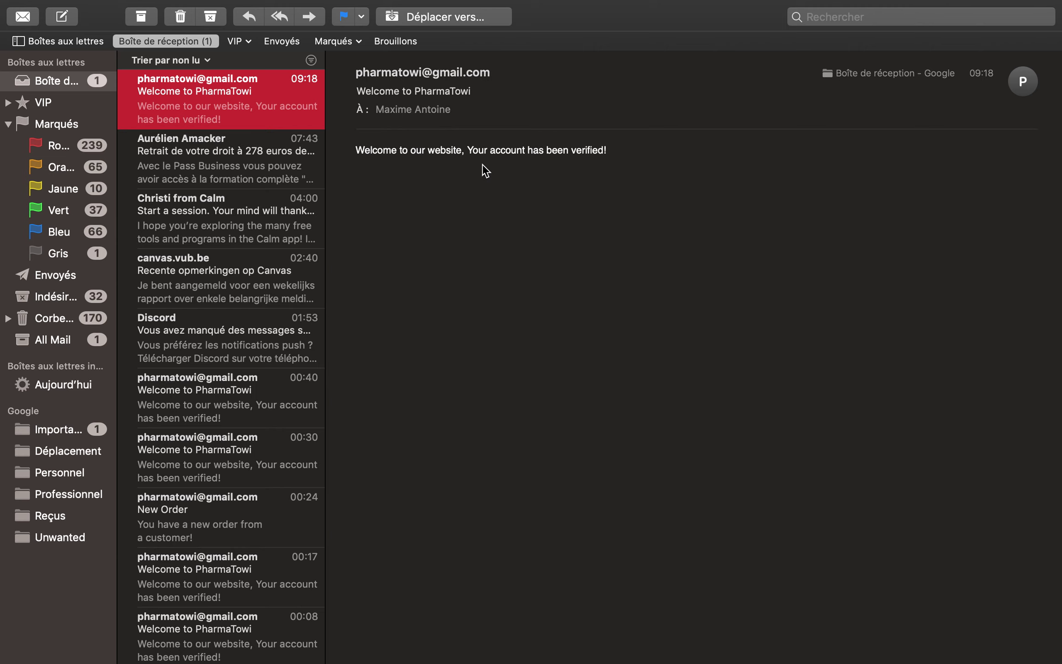
{"action": "key", "text": "ctrl+Left"}
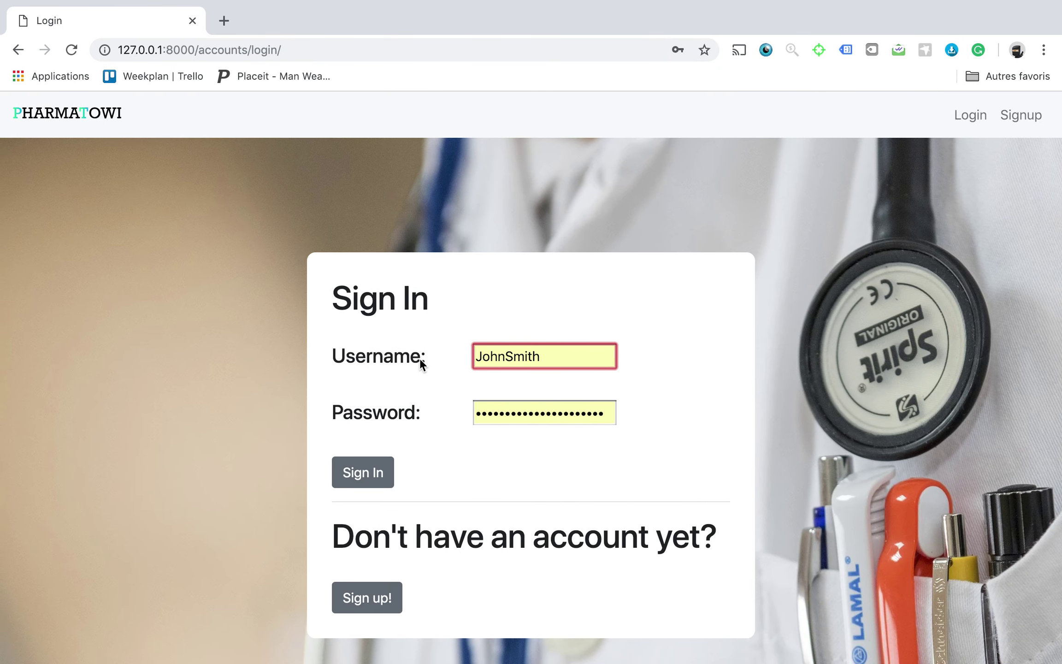
{"action": "left_click", "coordinate": [364, 474]}
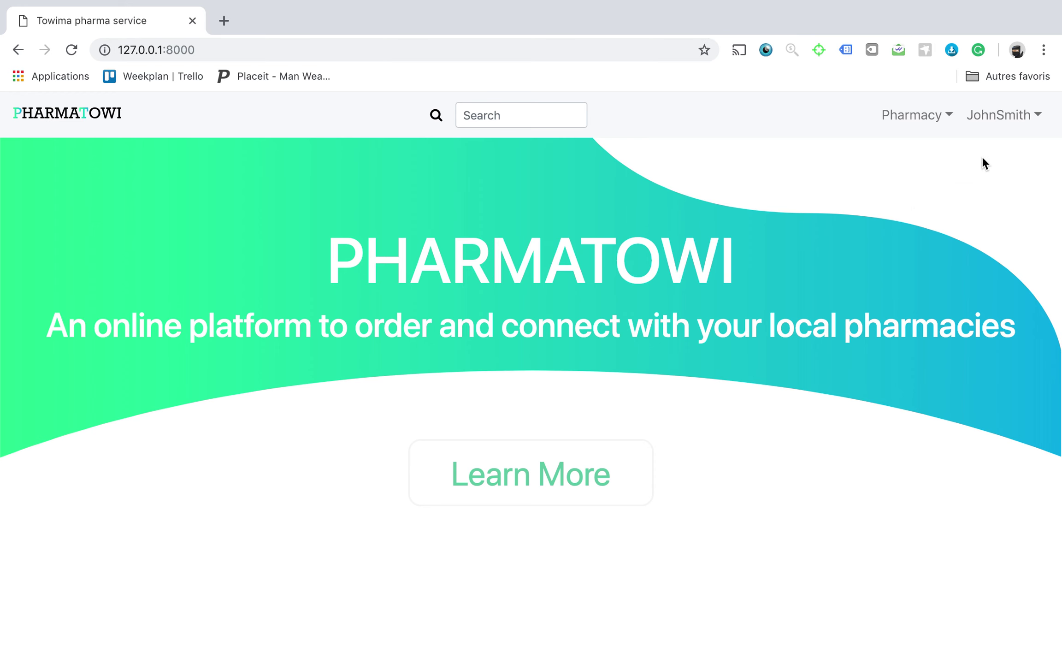
Open the pharmacist's Profile page from the account menu and review its details.
{"action": "left_click", "coordinate": [979, 116]}
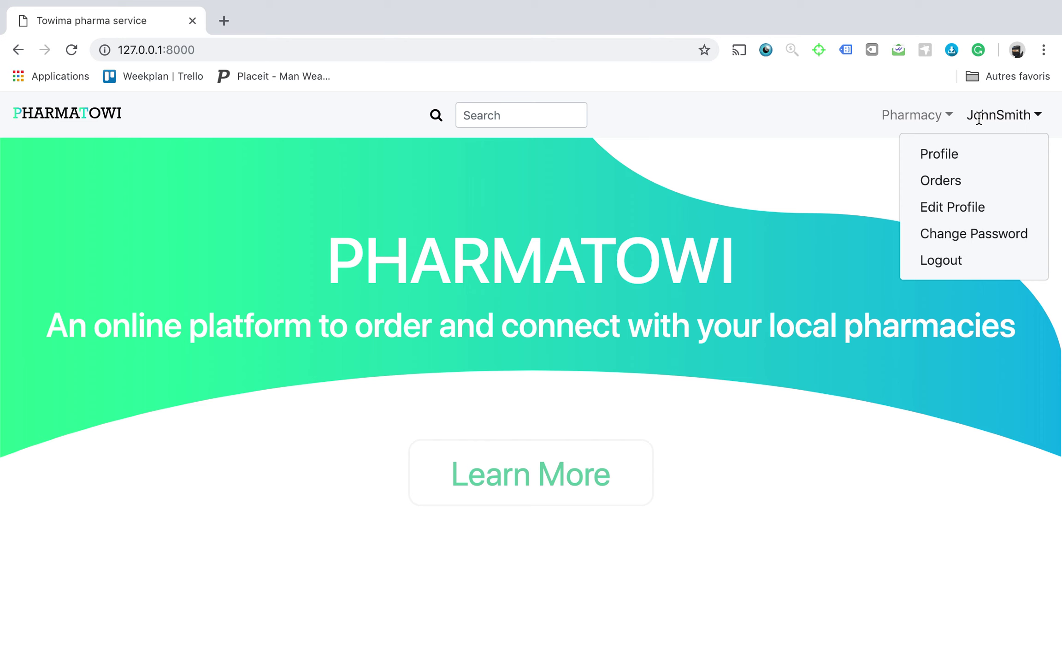
{"action": "left_click", "coordinate": [935, 156]}
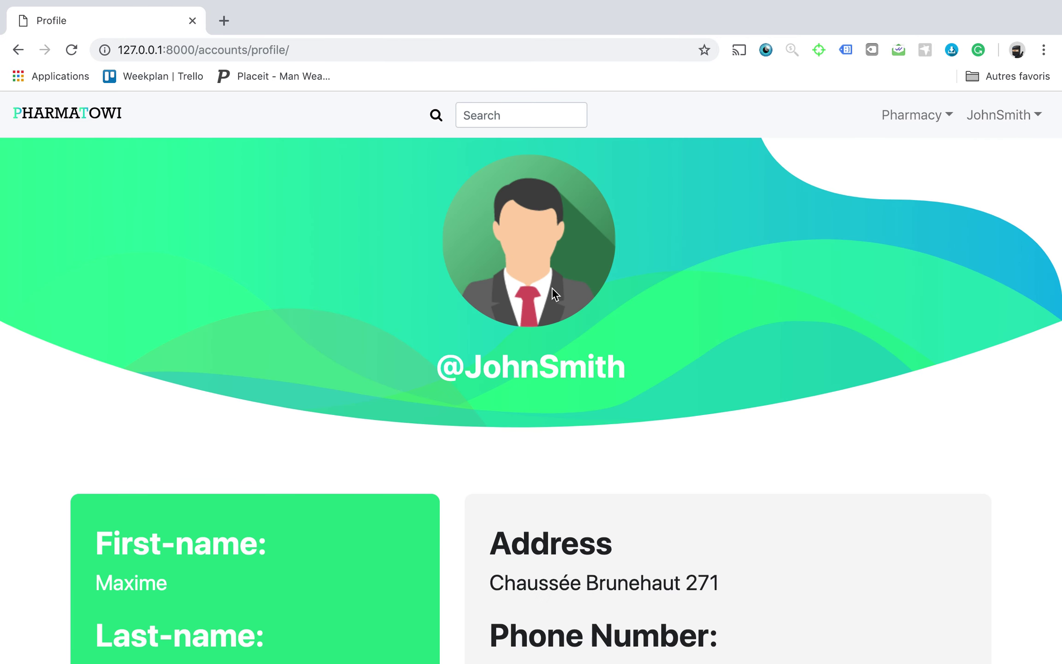
{"action": "scroll", "coordinate": [552, 287], "scroll_direction": "down", "scroll_amount": 5}
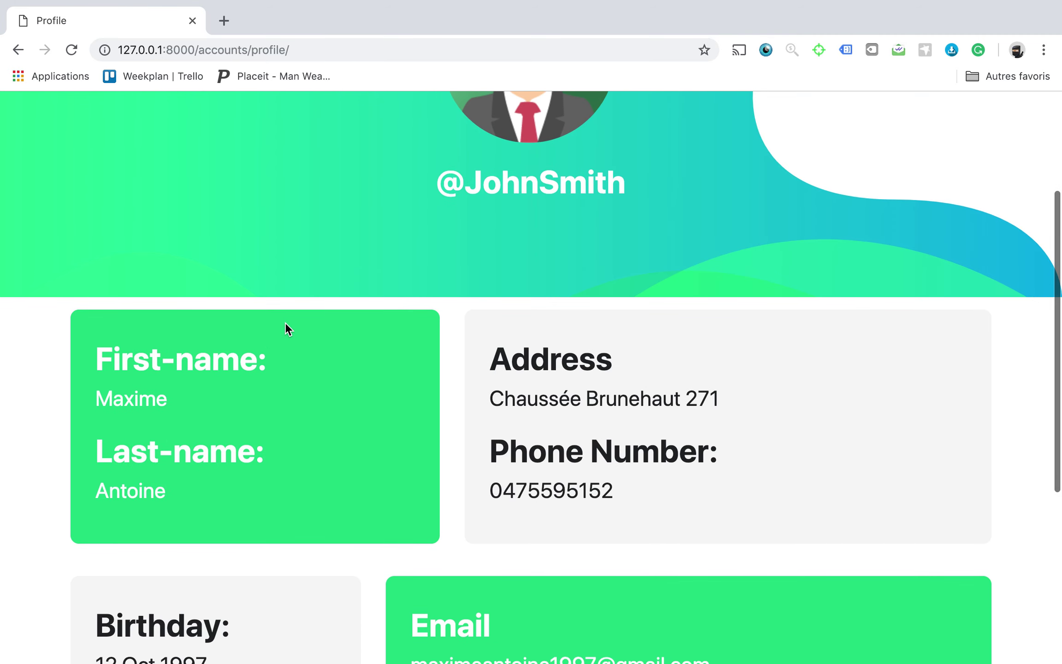
{"action": "scroll", "coordinate": [285, 326], "scroll_direction": "up", "scroll_amount": 5}
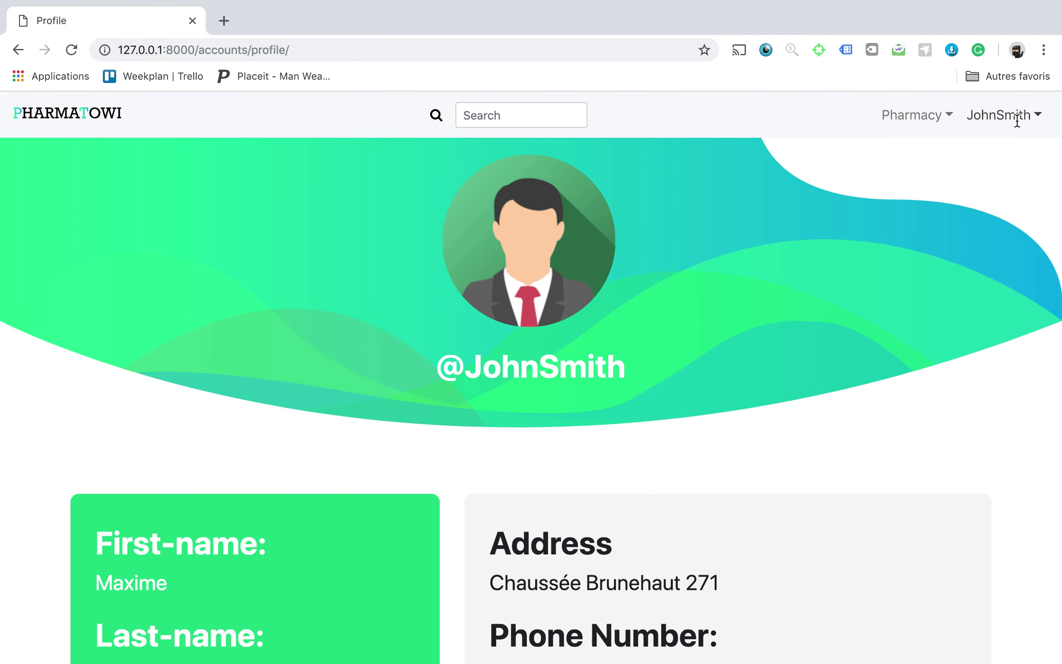
{"action": "left_click", "coordinate": [1017, 121]}
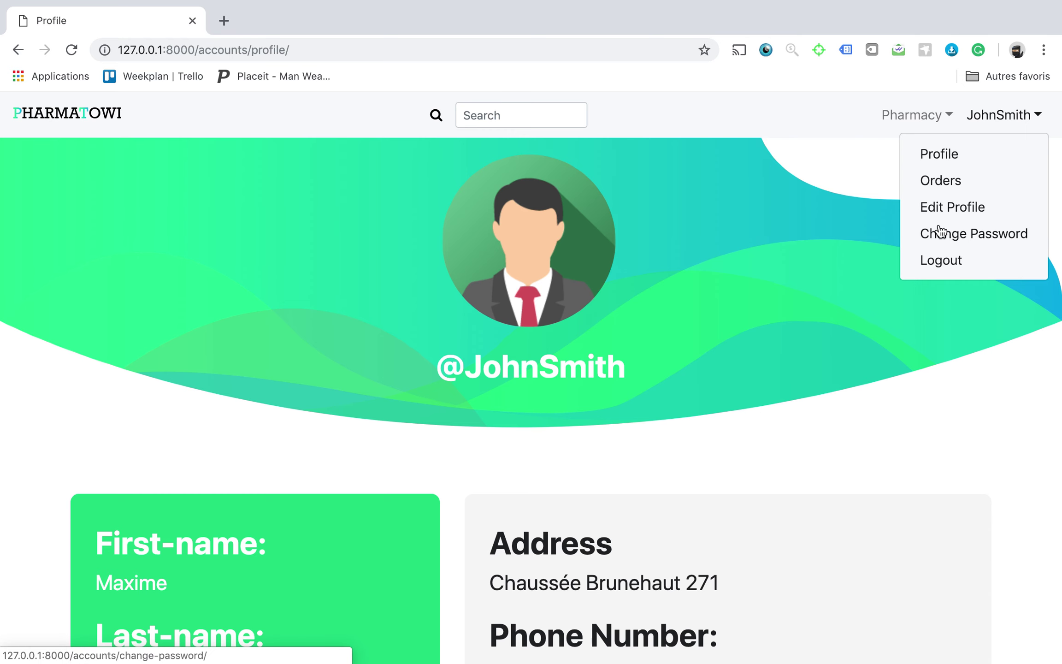
Replace the profile's first and last name with the pharmacist's name and save.
{"action": "left_click", "coordinate": [933, 208]}
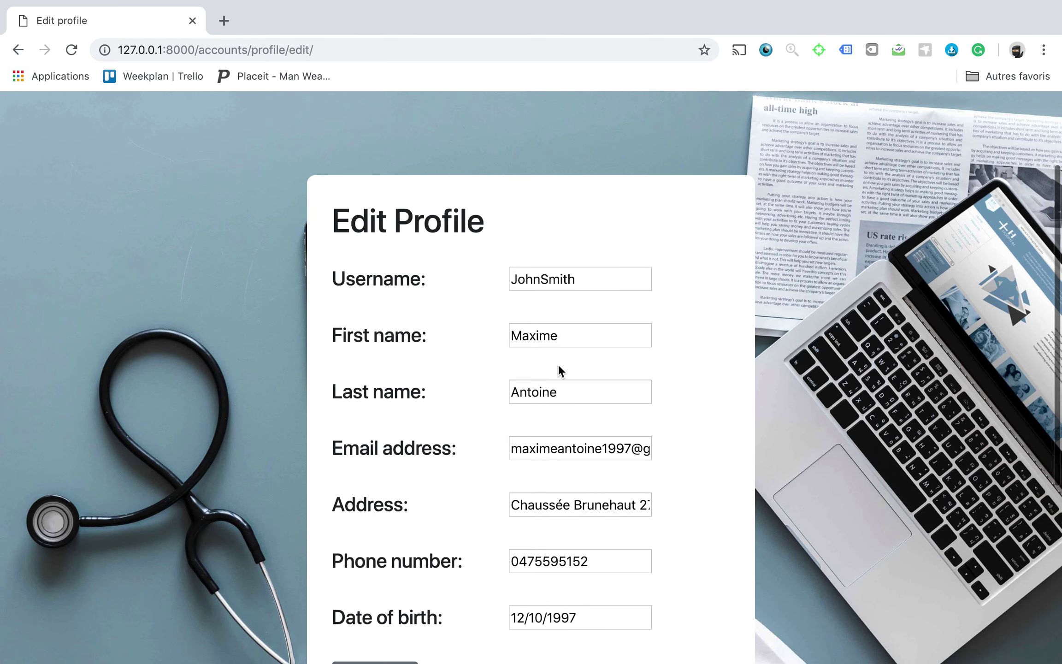
{"action": "left_click_drag", "start_coordinate": [574, 331], "coordinate": [501, 340]}
{"action": "type", "text": "John"}
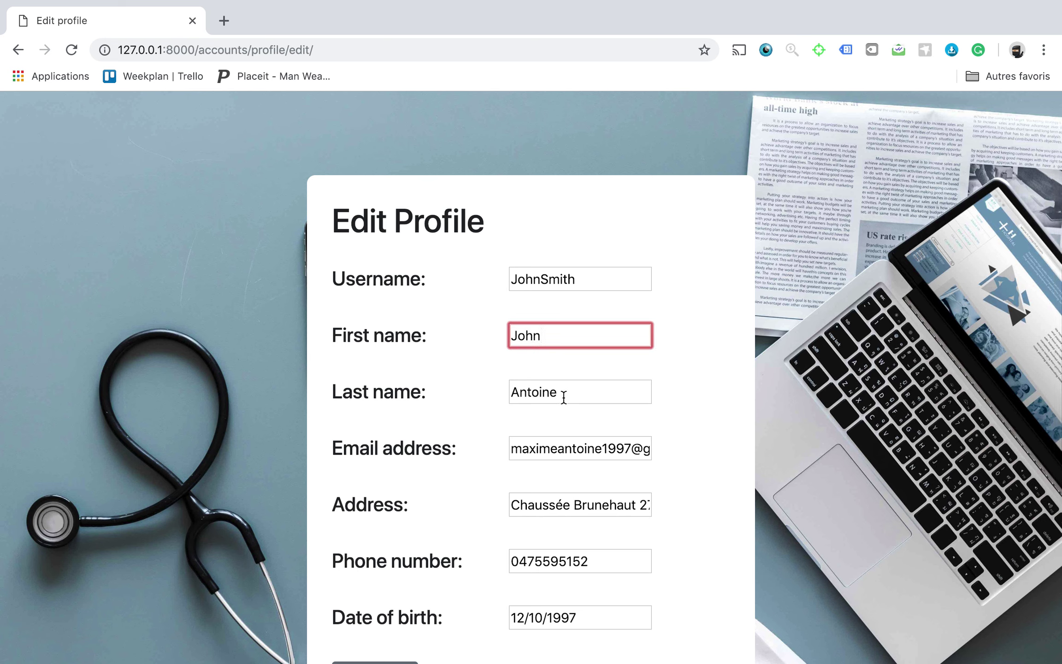
{"action": "left_click_drag", "start_coordinate": [562, 396], "coordinate": [367, 401]}
{"action": "type", "text": "Smith"}
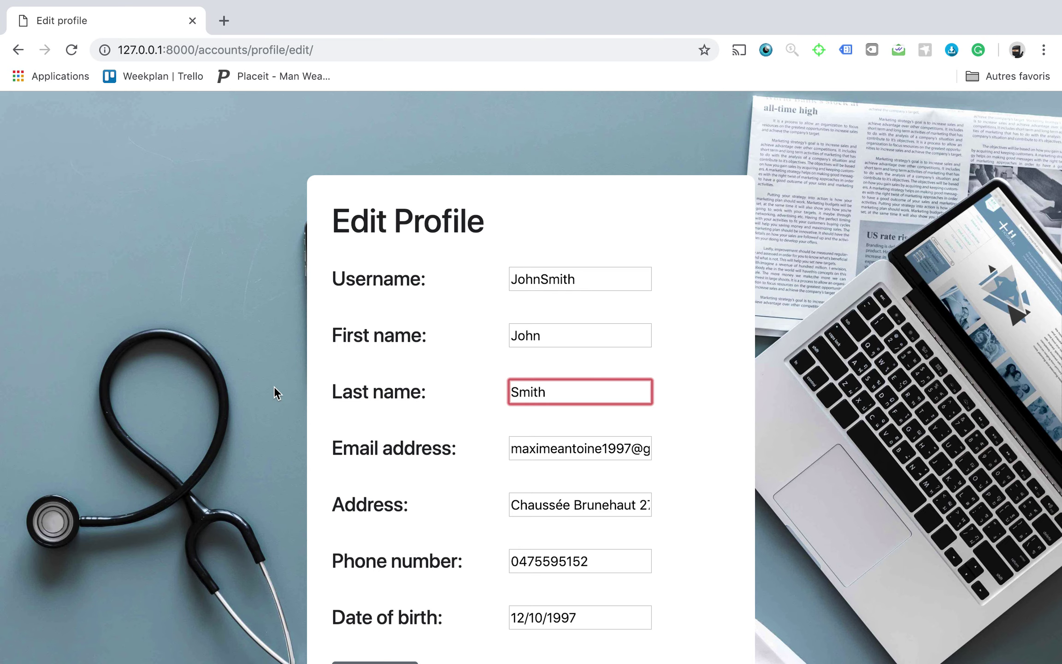
{"action": "scroll", "coordinate": [422, 405], "scroll_direction": "down", "scroll_amount": 5}
{"action": "left_click", "coordinate": [375, 360]}
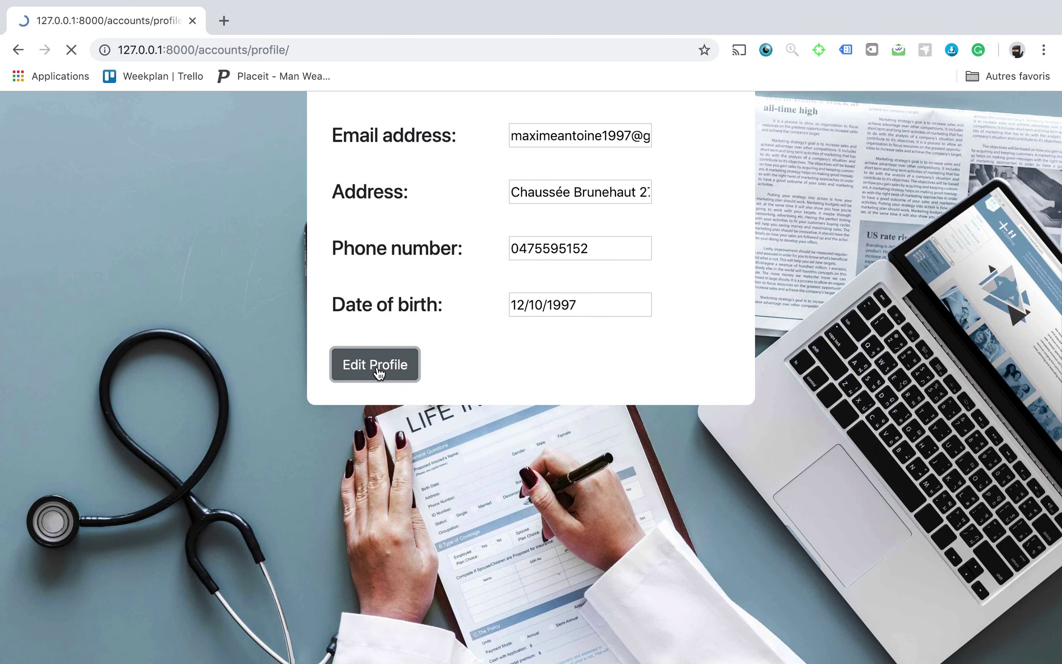
Review the updated profile and open the Pharmacy menu.
{"action": "scroll", "coordinate": [351, 378], "scroll_direction": "down", "scroll_amount": 2}
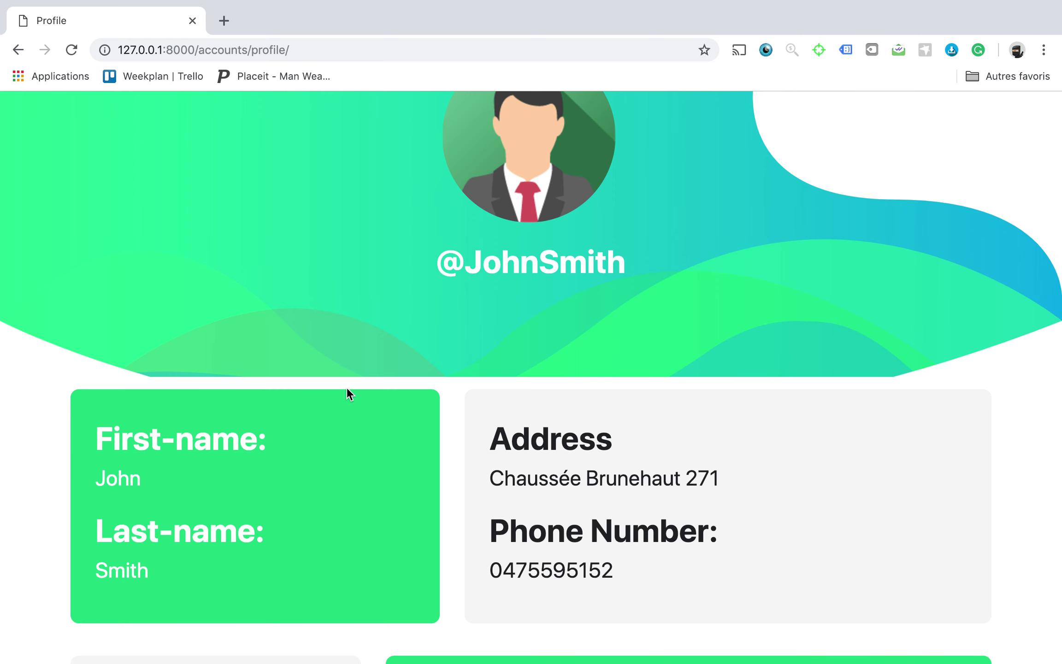
{"action": "scroll", "coordinate": [525, 276], "scroll_direction": "up", "scroll_amount": 2}
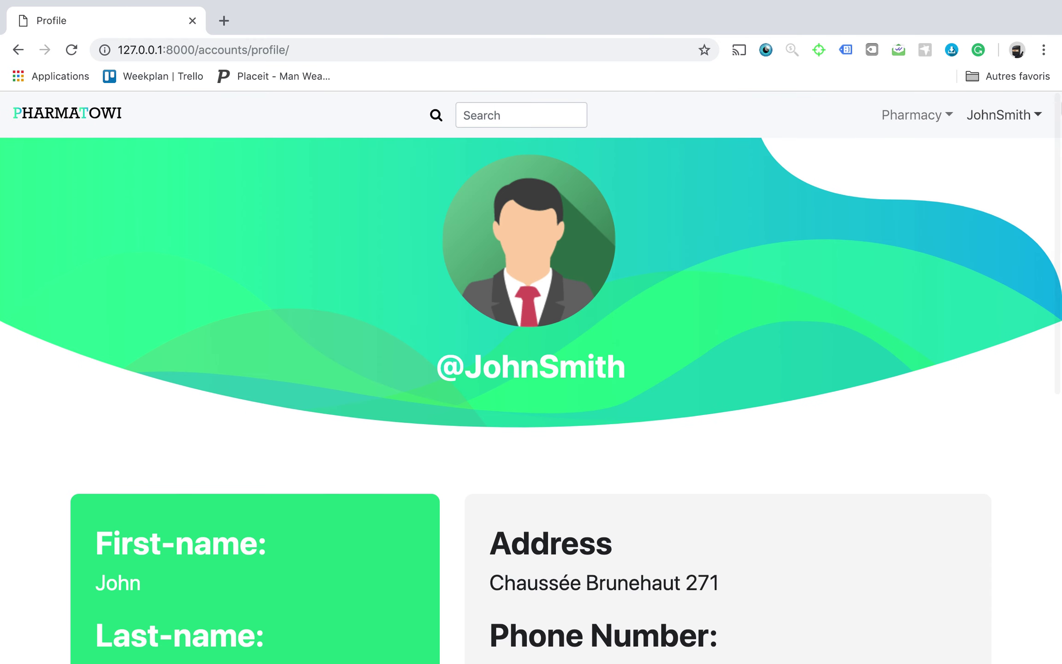
{"action": "left_click", "coordinate": [994, 116]}
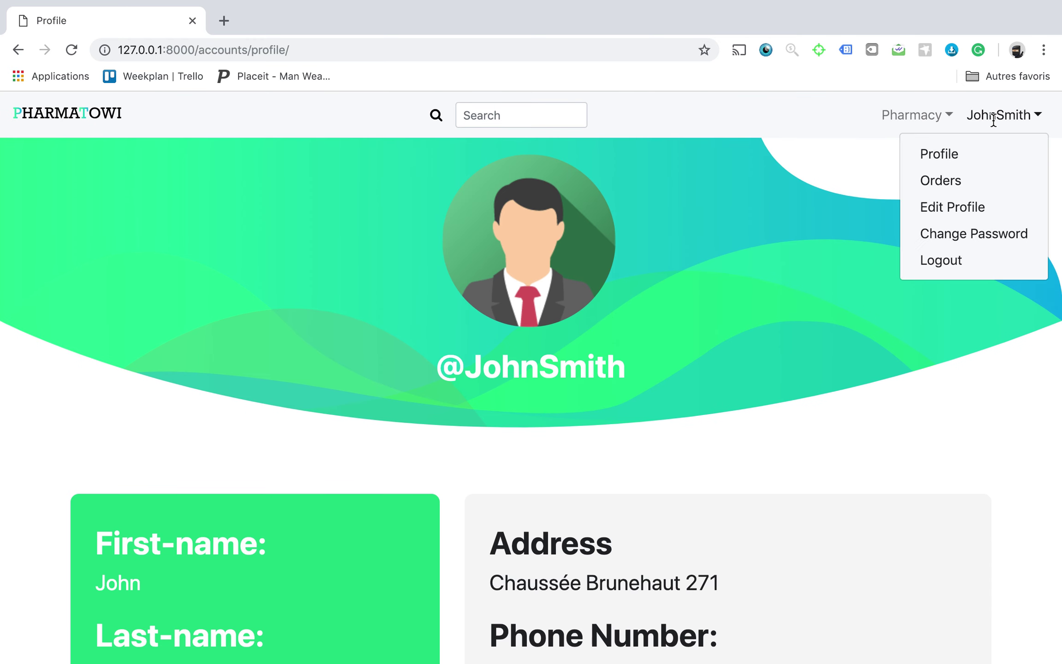
{"action": "left_click", "coordinate": [786, 121]}
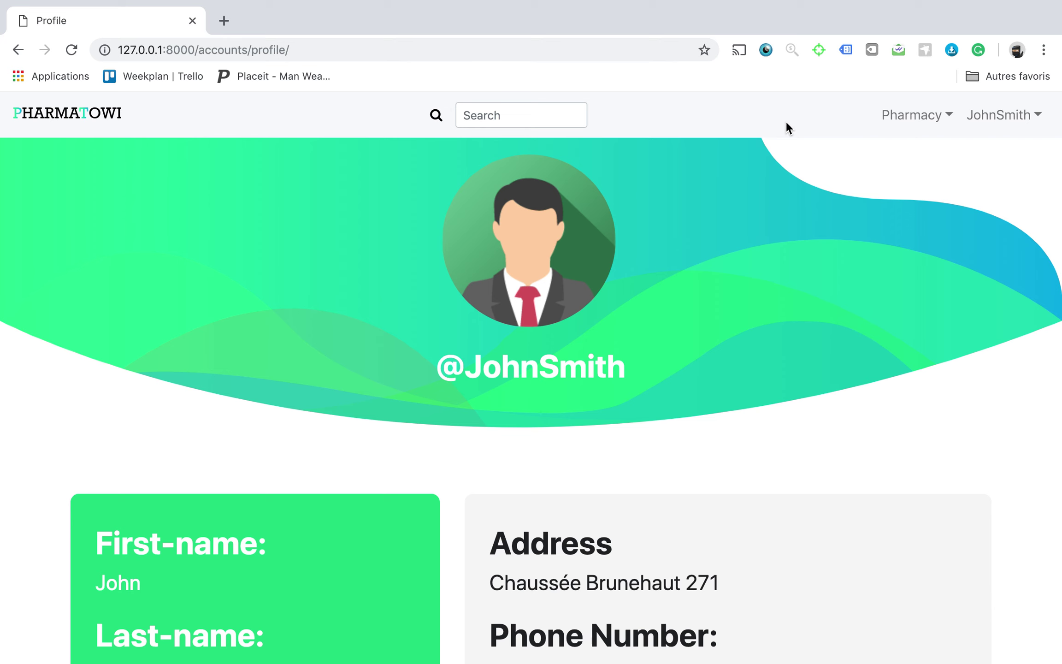
{"action": "left_click", "coordinate": [921, 114]}
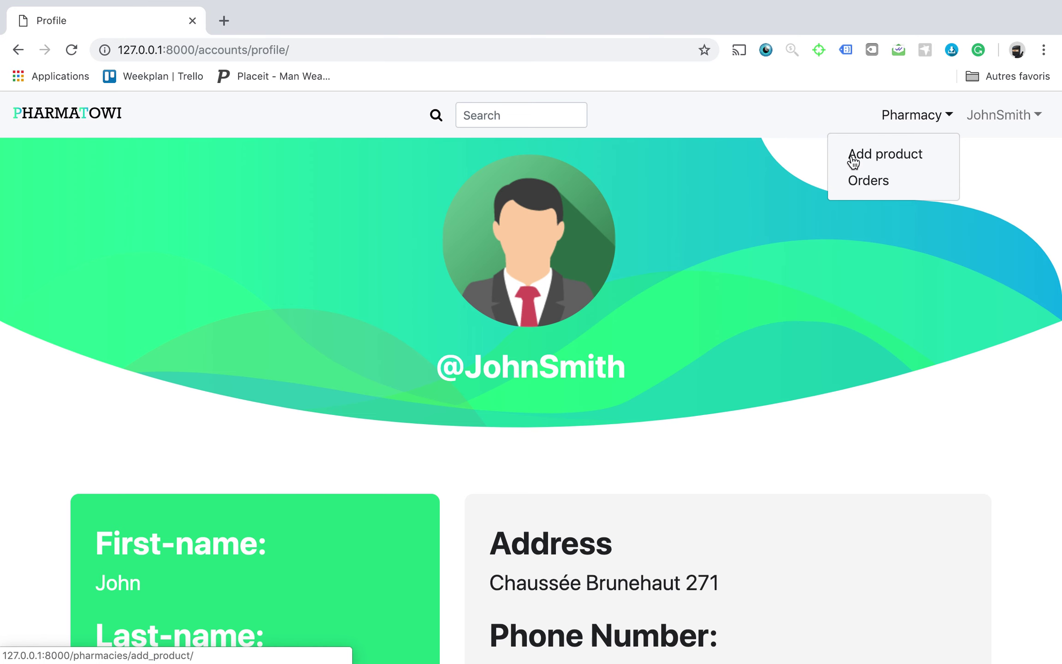
On the Add Product form, choose Dafalgan from the product list.
{"action": "left_click", "coordinate": [853, 157]}
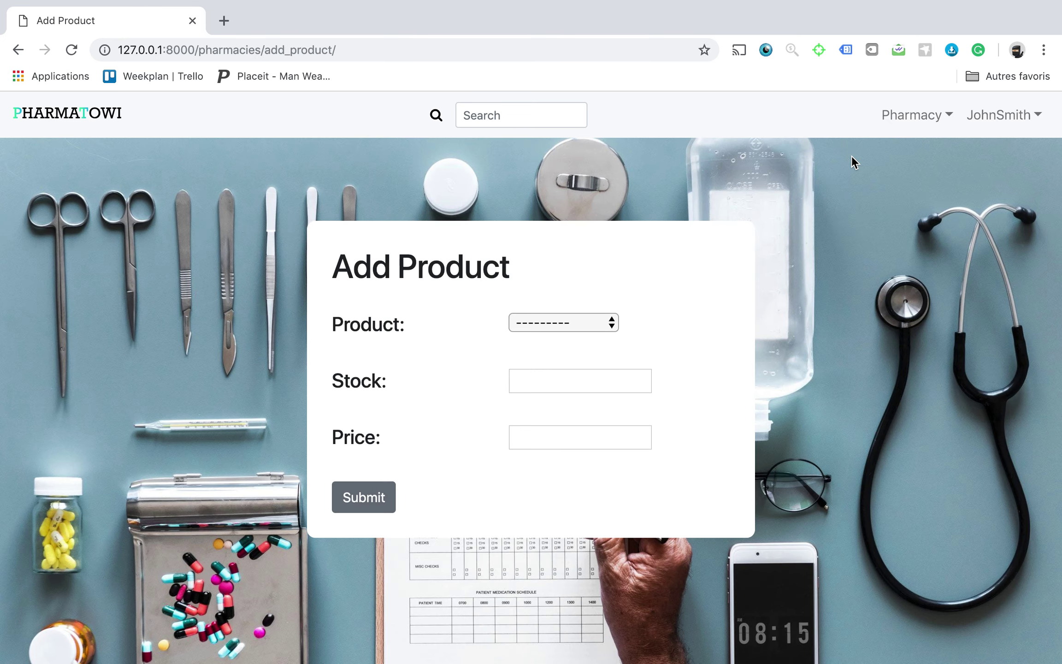
{"action": "left_click", "coordinate": [519, 325]}
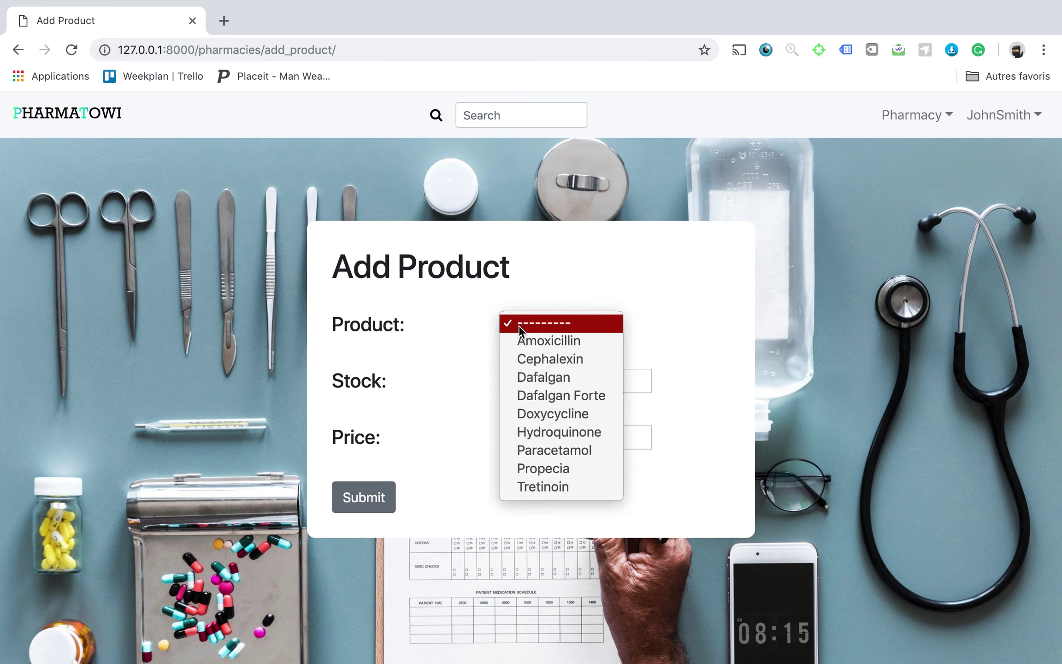
{"action": "left_click", "coordinate": [442, 304]}
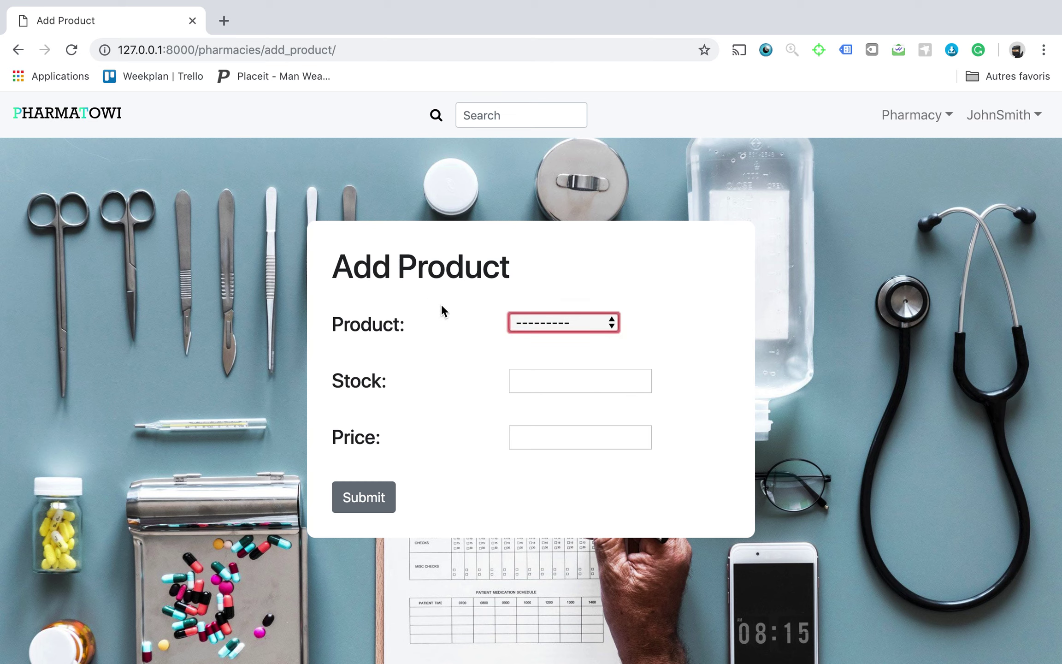
{"action": "left_click", "coordinate": [524, 312]}
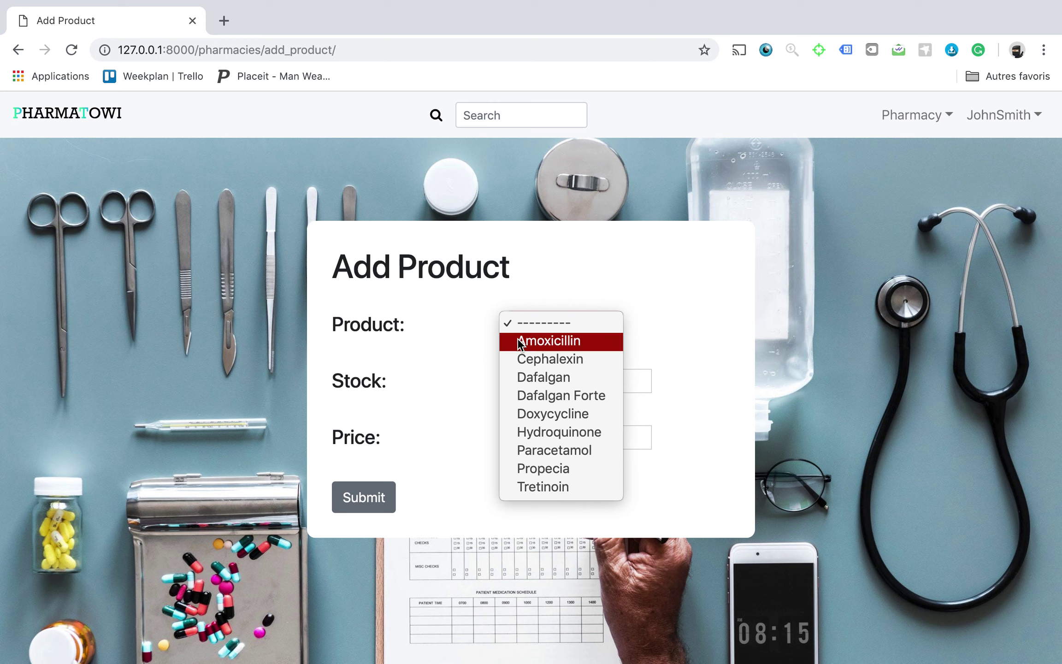
{"action": "left_click", "coordinate": [555, 378]}
Give Dafalgan a stock of 60 and a price of 11.99, and submit it.
{"action": "left_click", "coordinate": [534, 390]}
{"action": "type", "text": "6"}
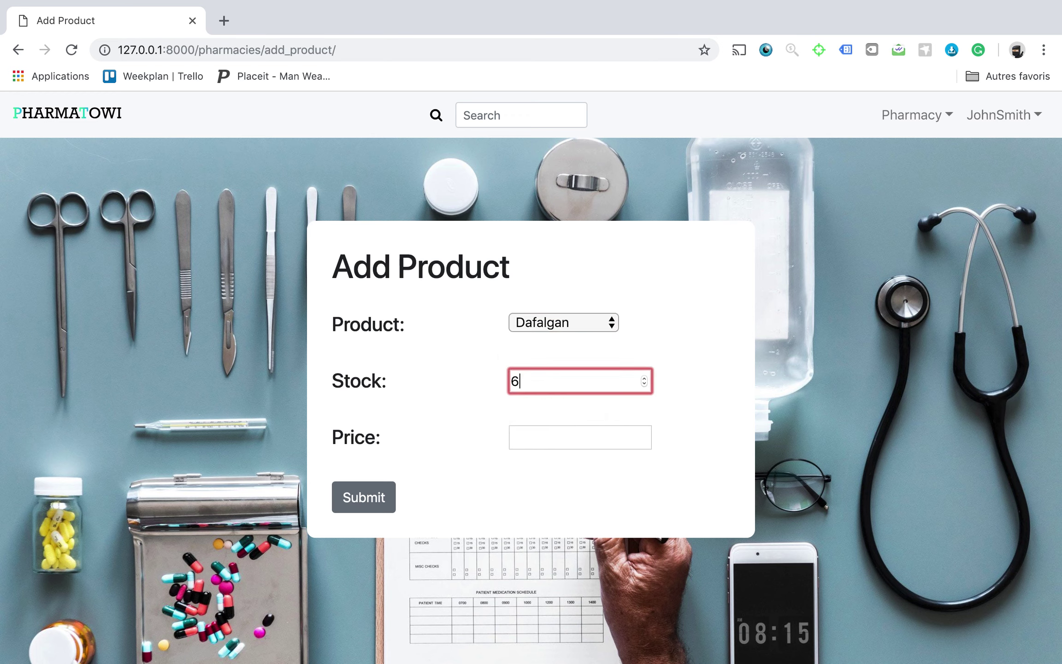
{"action": "type", "text": "0"}
{"action": "left_click", "coordinate": [553, 435]}
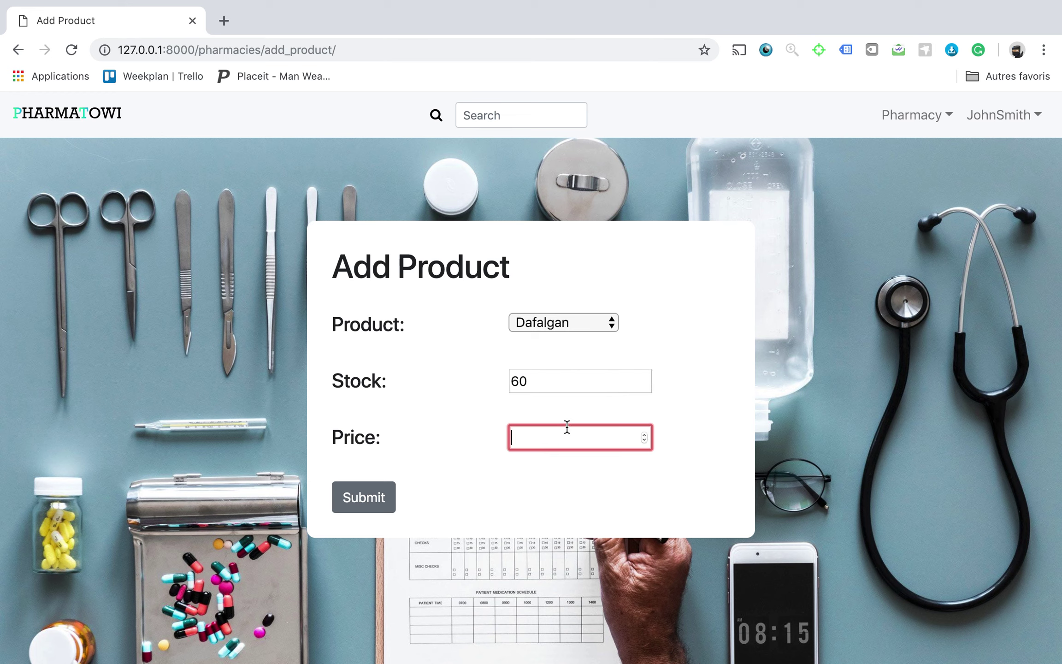
{"action": "type", "text": "11.99"}
{"action": "left_click", "coordinate": [362, 496]}
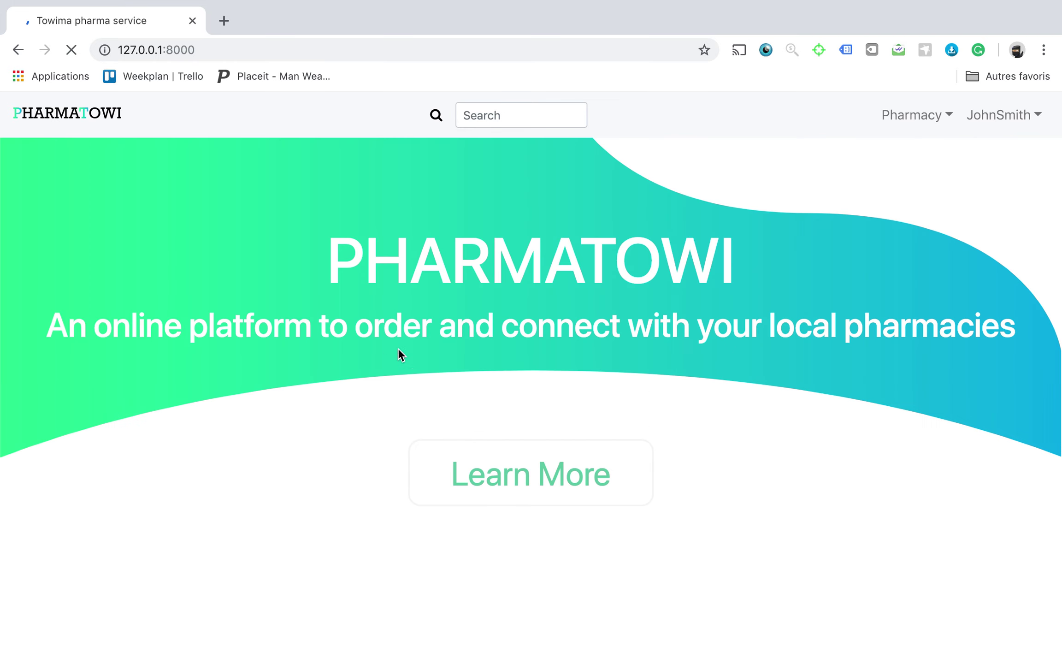
{"action": "left_click", "coordinate": [920, 115]}
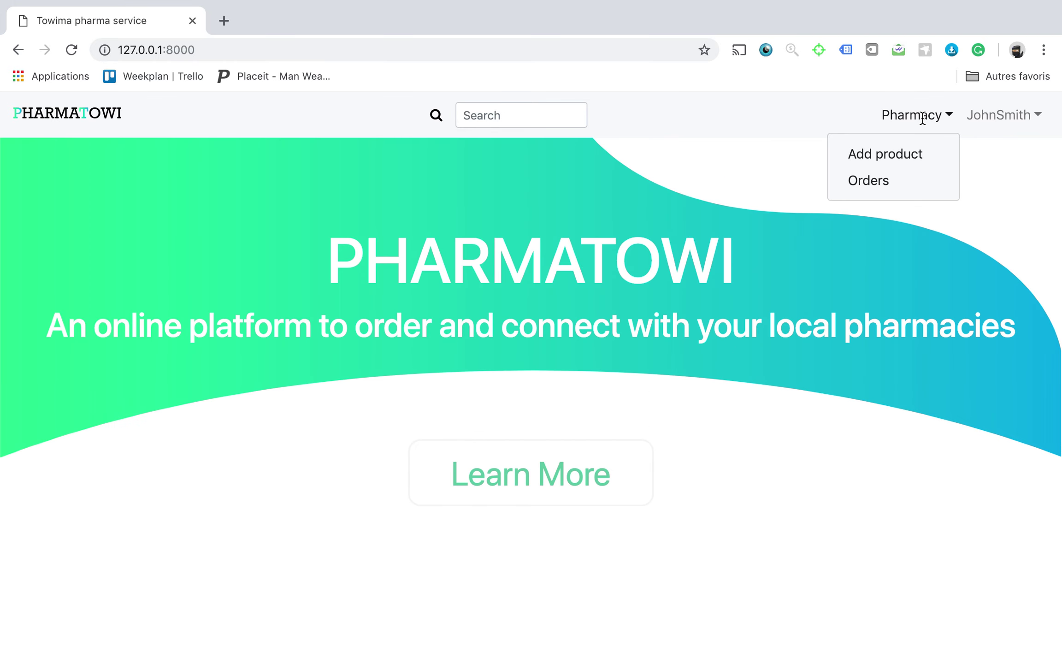
Add product Dafalgan Forte with stock 20 and price 14.99 via the Add Product form.
{"action": "left_click", "coordinate": [887, 157]}
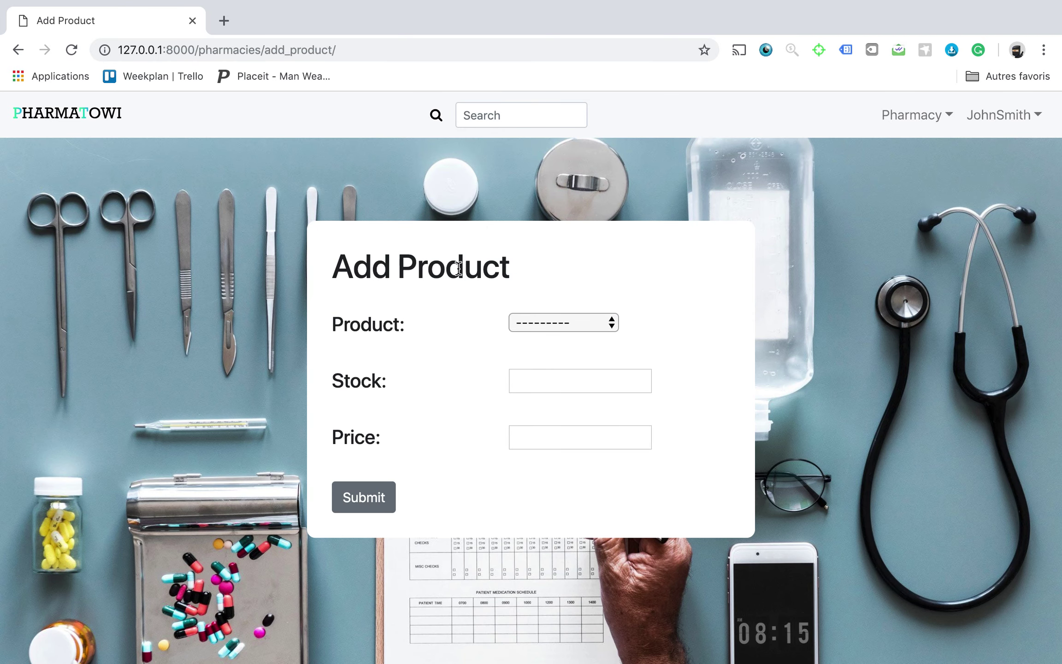
{"action": "left_click", "coordinate": [531, 322]}
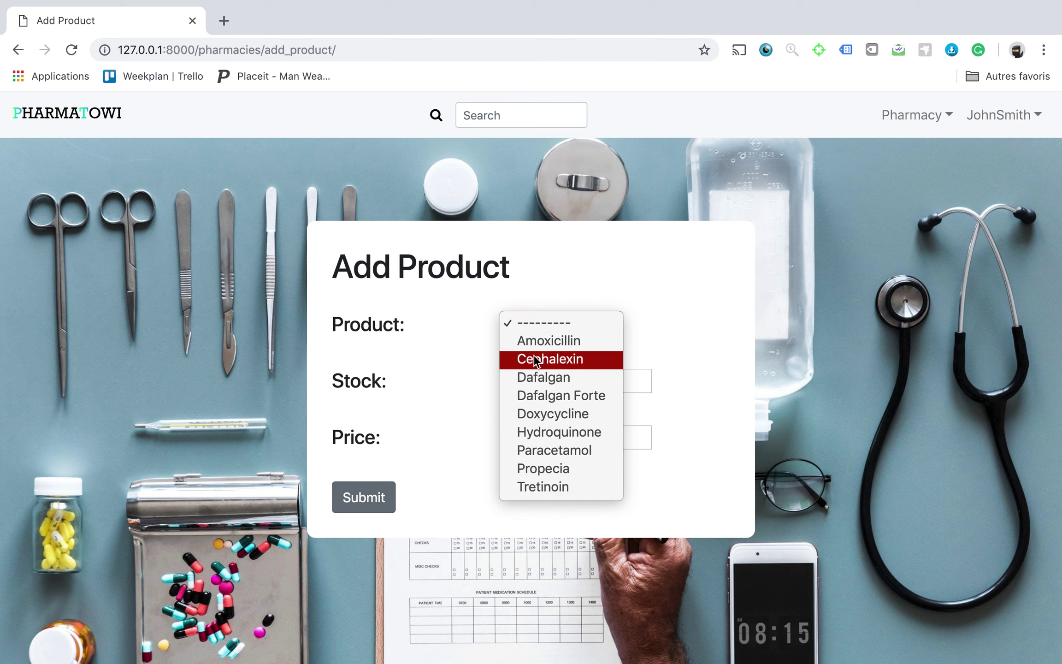
{"action": "left_click", "coordinate": [558, 395]}
{"action": "left_click", "coordinate": [546, 385]}
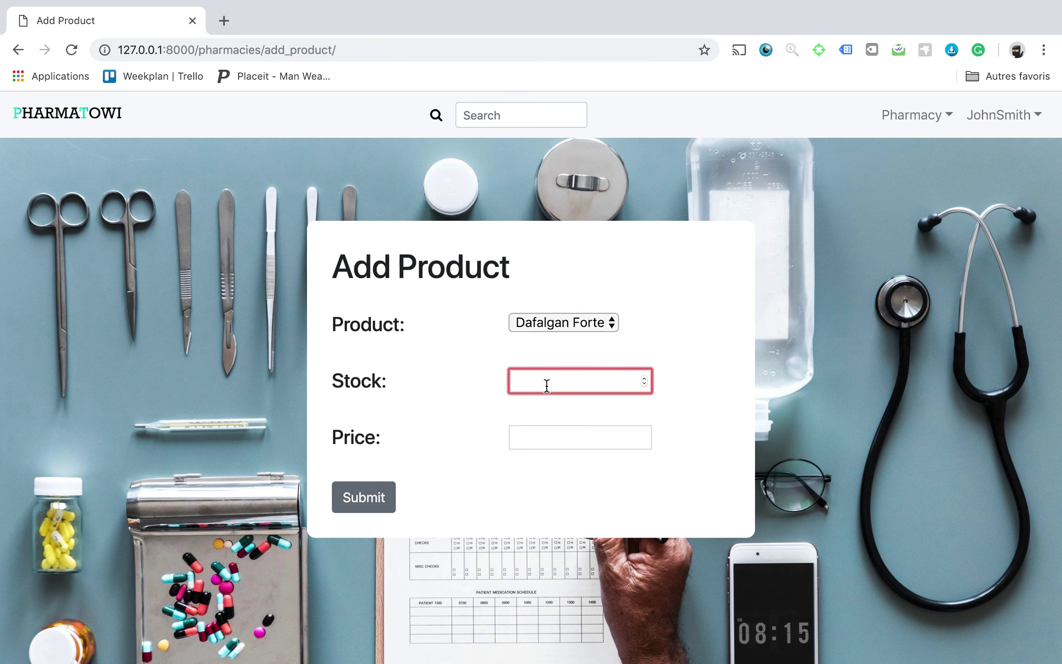
{"action": "type", "text": "20"}
{"action": "left_click", "coordinate": [545, 439]}
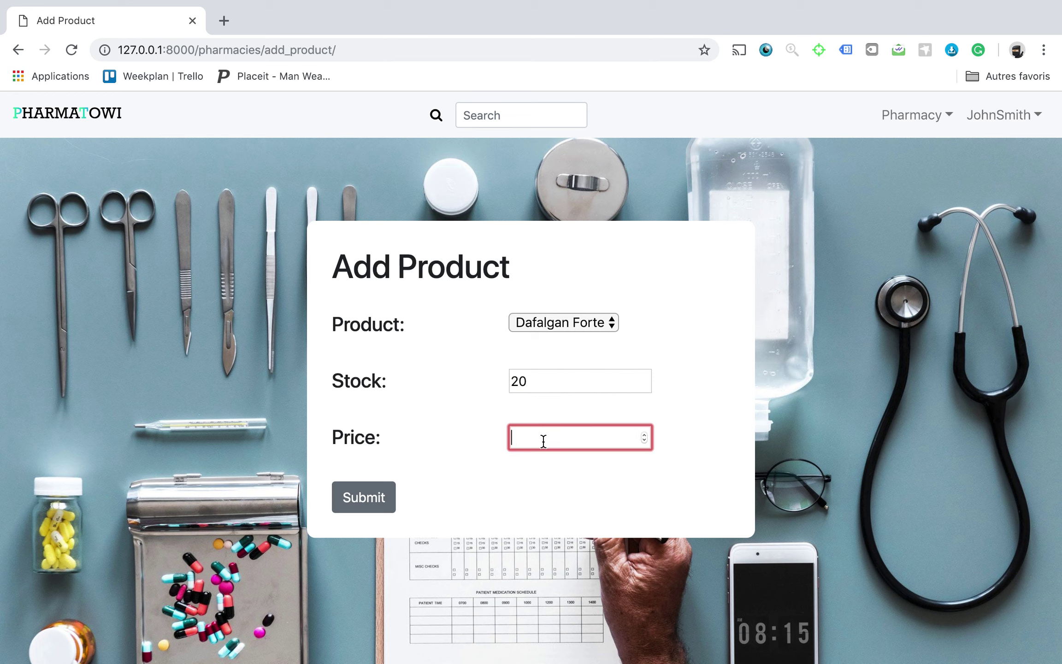
{"action": "type", "text": "14.99"}
{"action": "left_click", "coordinate": [377, 497]}
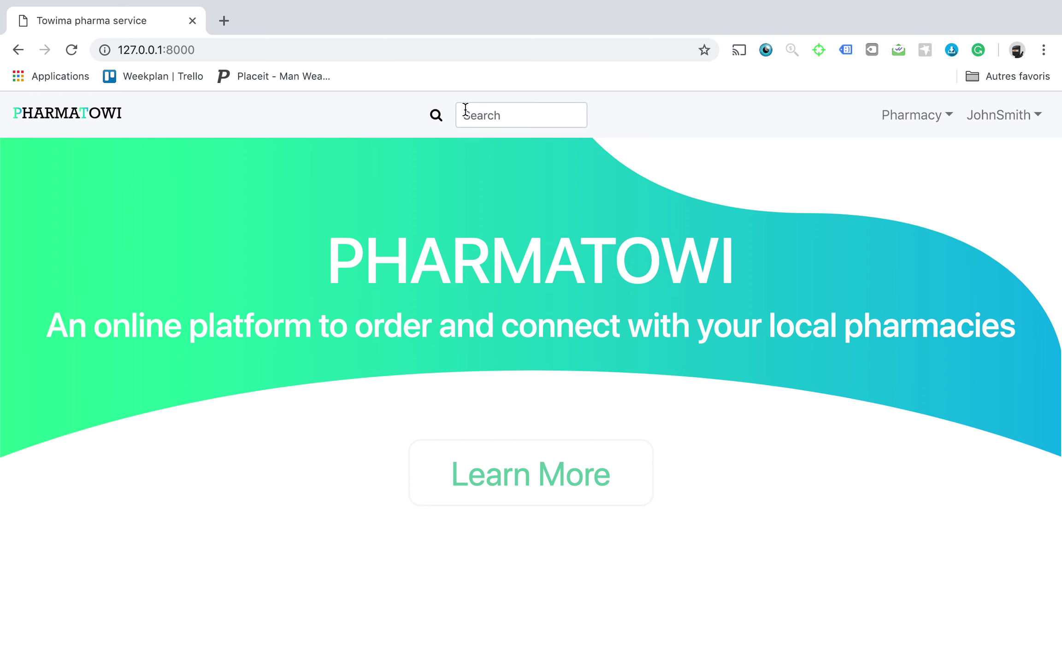
Search the site for 'pharma' to list Pharma Smith.
{"action": "left_click", "coordinate": [465, 109]}
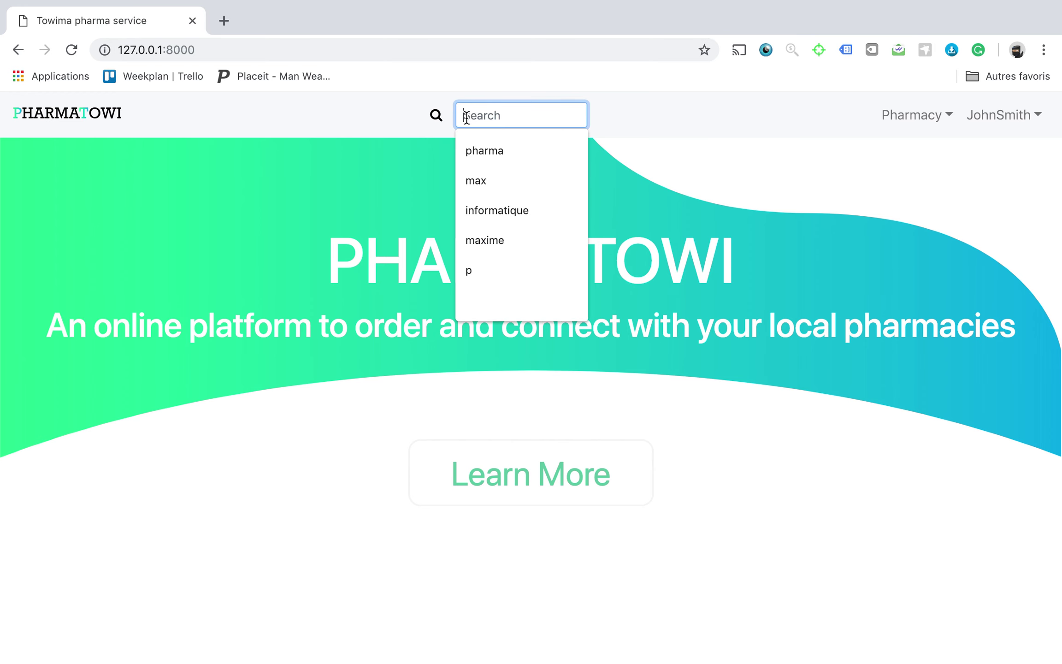
{"action": "type", "text": "pharma"}
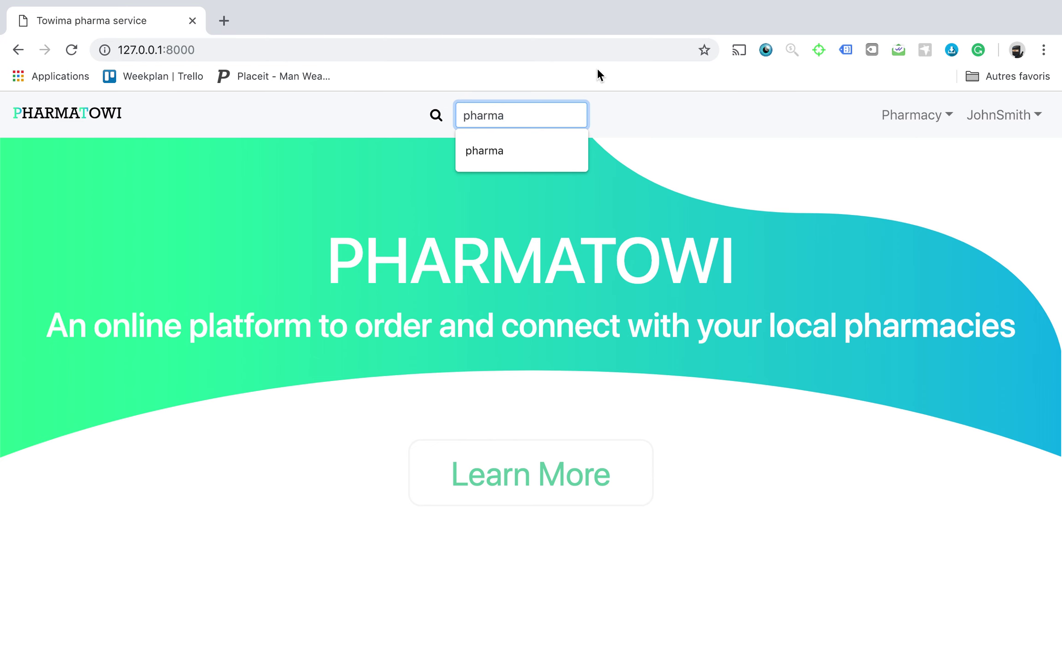
{"action": "key", "text": "Return"}
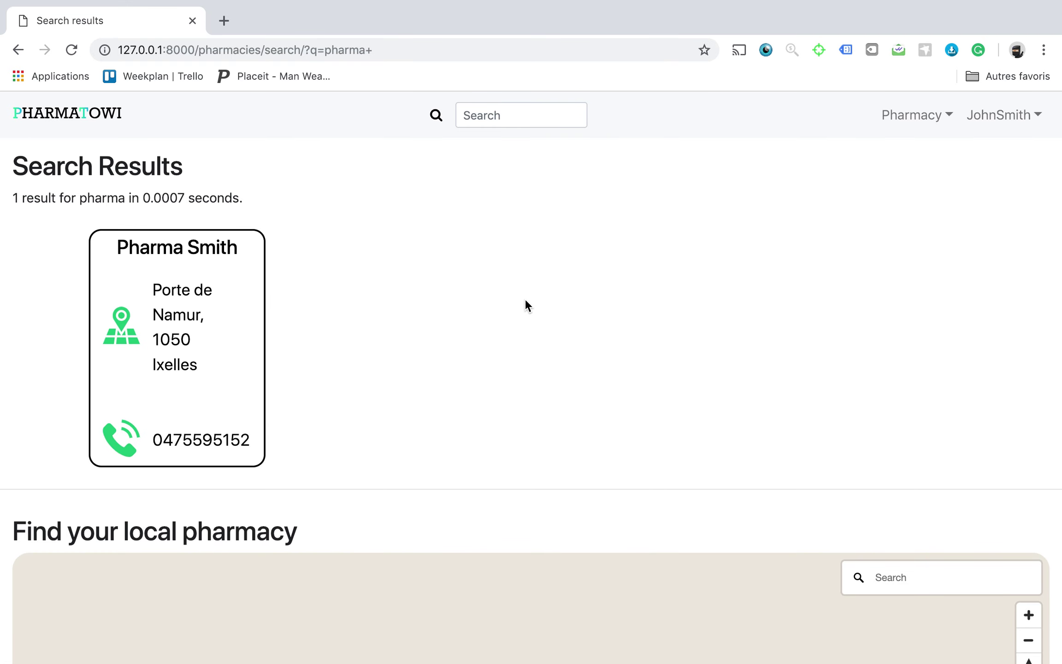
Check the names of the pharmacy markers on the results map.
{"action": "scroll", "coordinate": [468, 376], "scroll_direction": "down", "scroll_amount": 5}
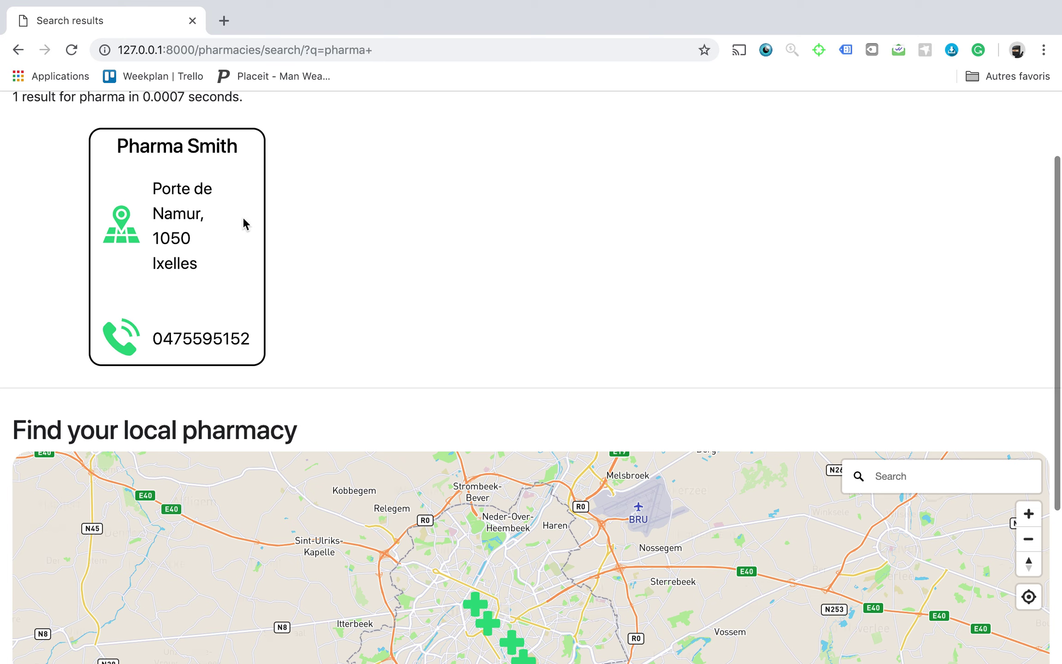
{"action": "scroll", "coordinate": [404, 220], "scroll_direction": "up", "scroll_amount": 4}
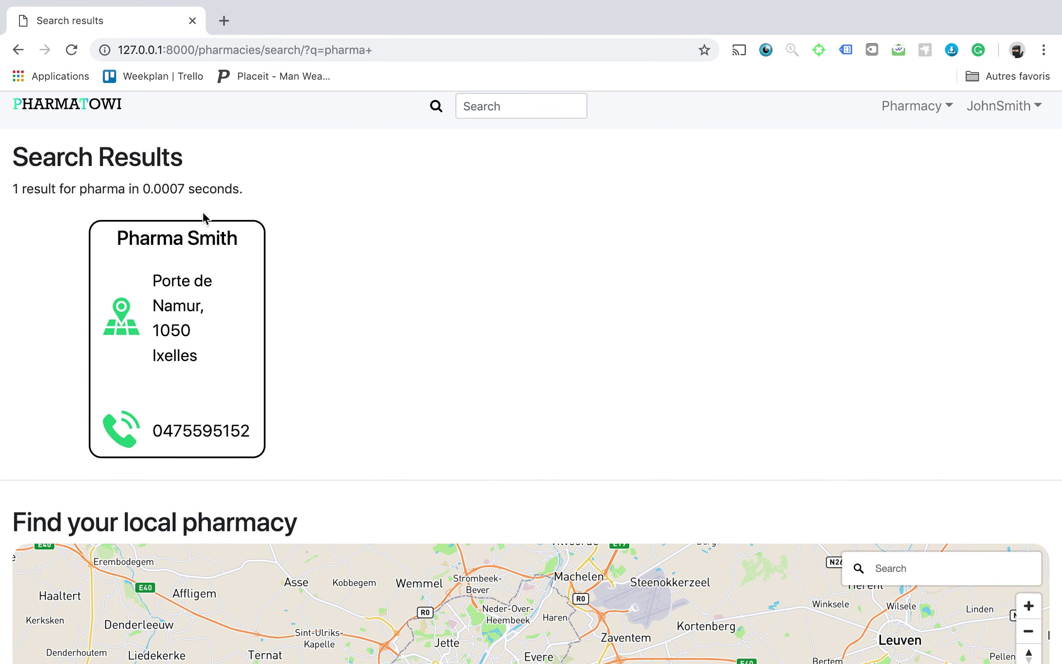
{"action": "scroll", "coordinate": [417, 410], "scroll_direction": "down", "scroll_amount": 10}
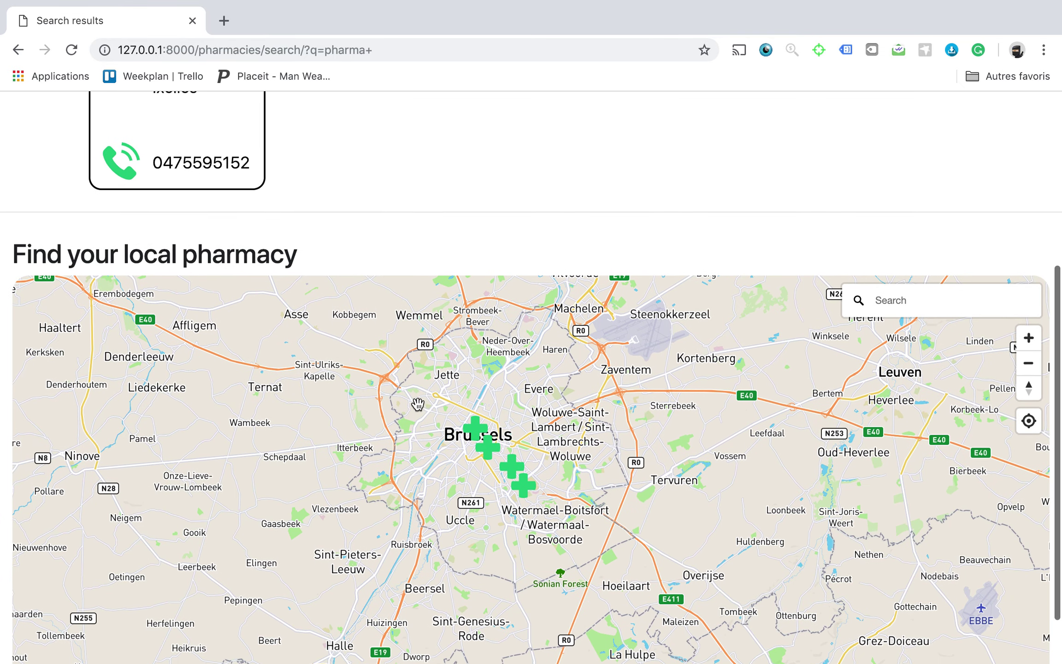
{"action": "left_click", "coordinate": [488, 444]}
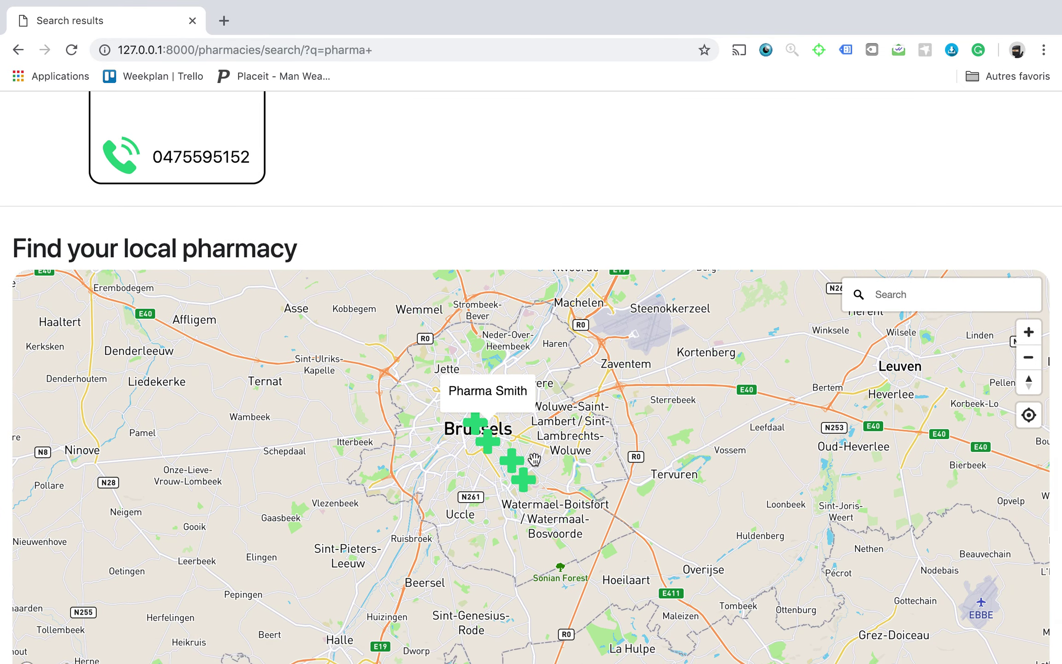
{"action": "scroll", "coordinate": [5, 238], "scroll_direction": "down", "scroll_amount": 2}
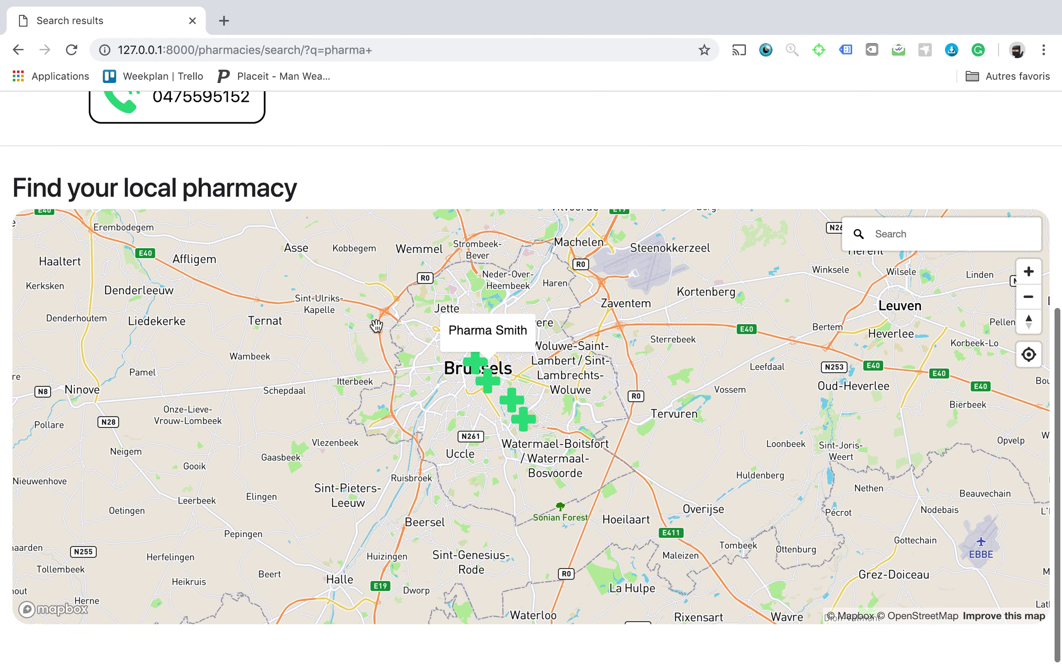
{"action": "left_click", "coordinate": [525, 425]}
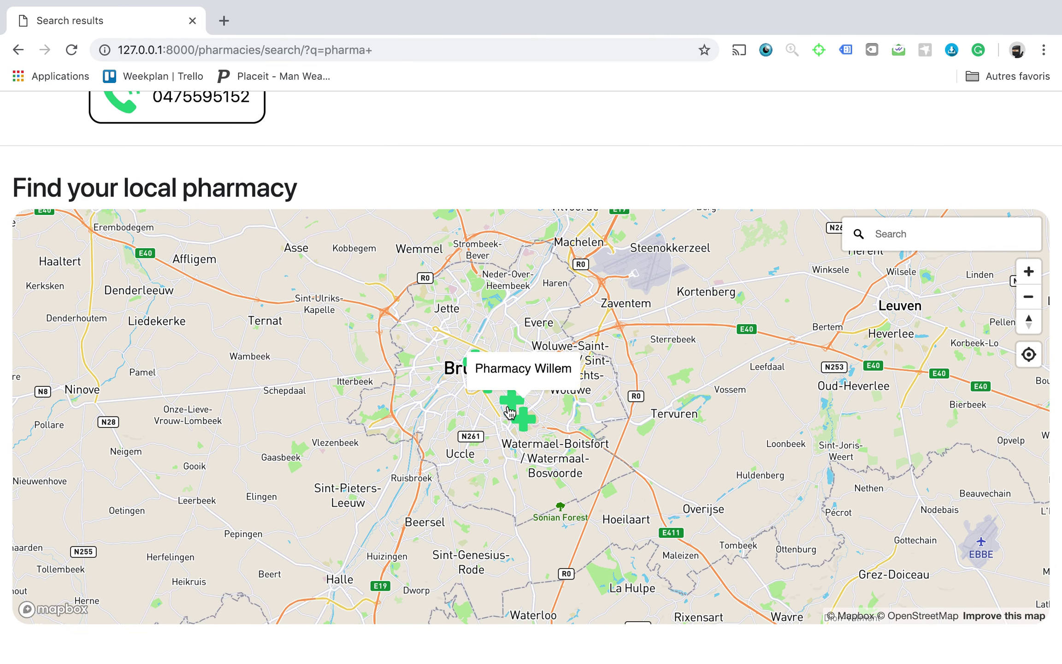
{"action": "left_click", "coordinate": [510, 412]}
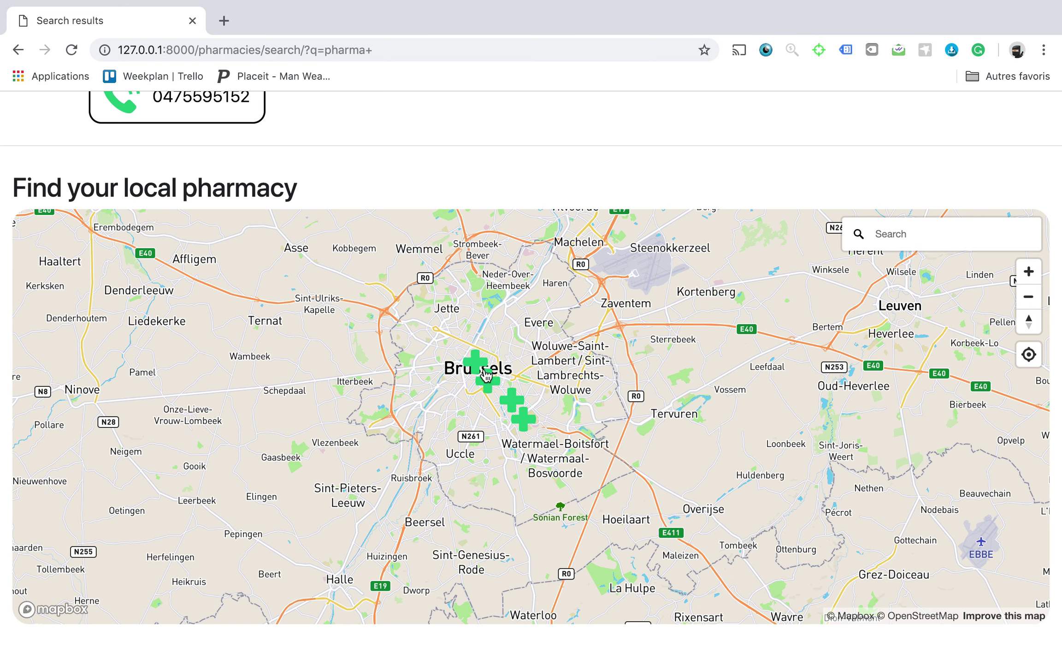
{"action": "mouse_move", "coordinate": [475, 364]}
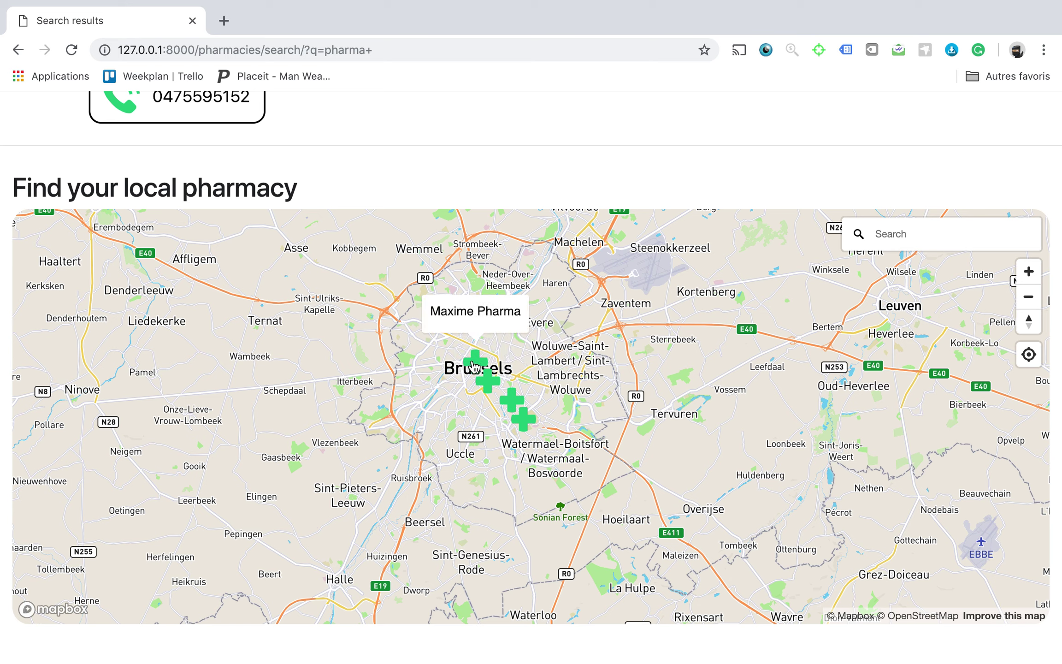
{"action": "left_click", "coordinate": [553, 386]}
{"action": "mouse_move", "coordinate": [497, 381]}
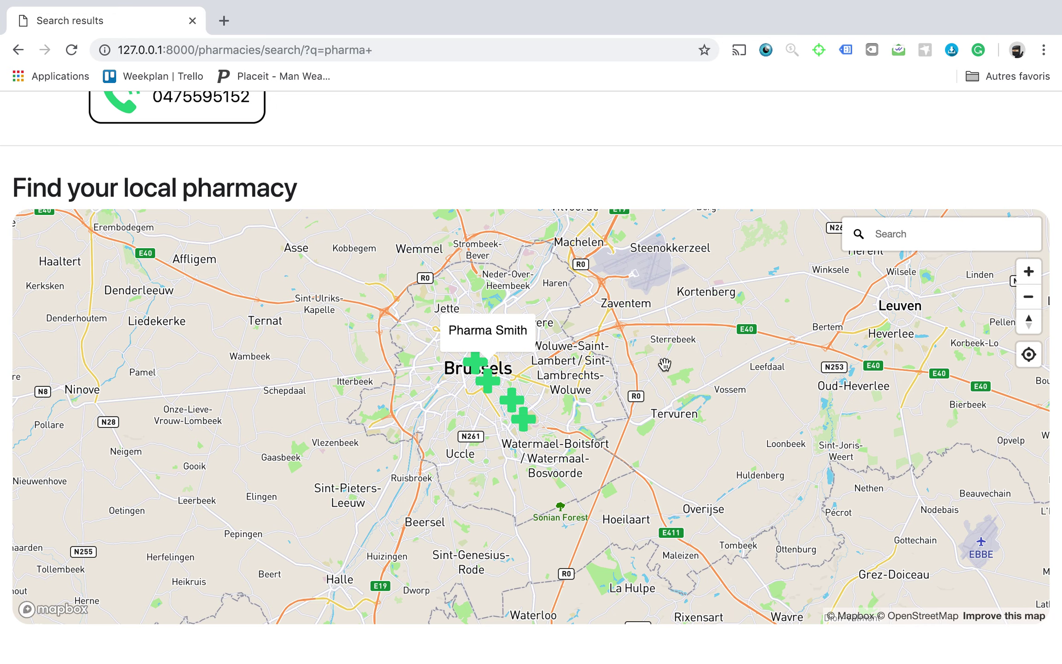
{"action": "scroll", "coordinate": [2, 199], "scroll_direction": "up", "scroll_amount": 8}
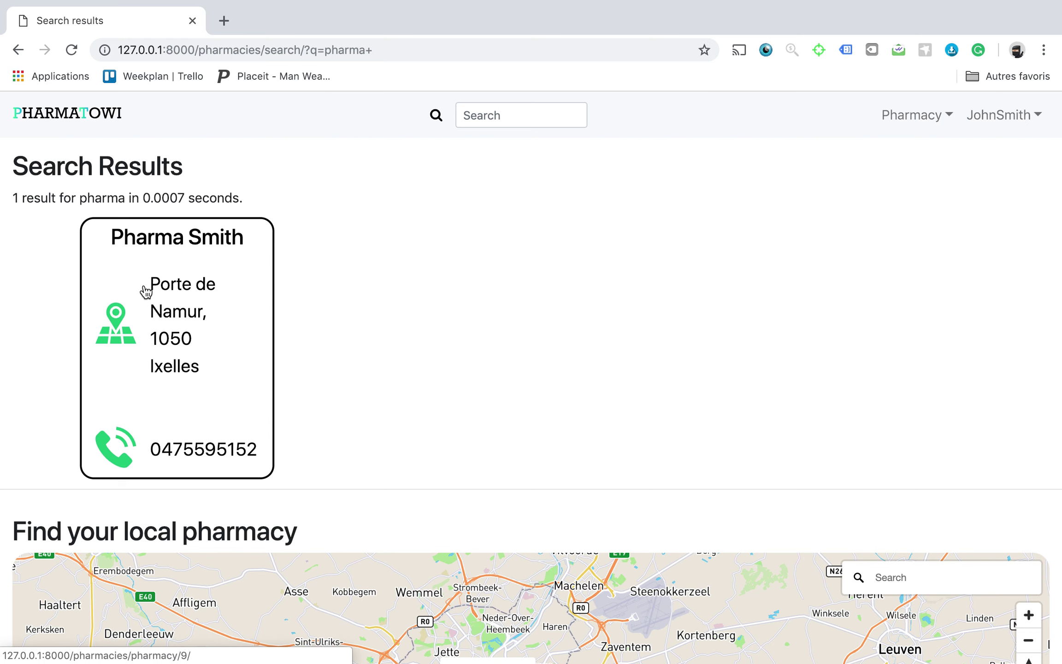
{"action": "left_click", "coordinate": [146, 292]}
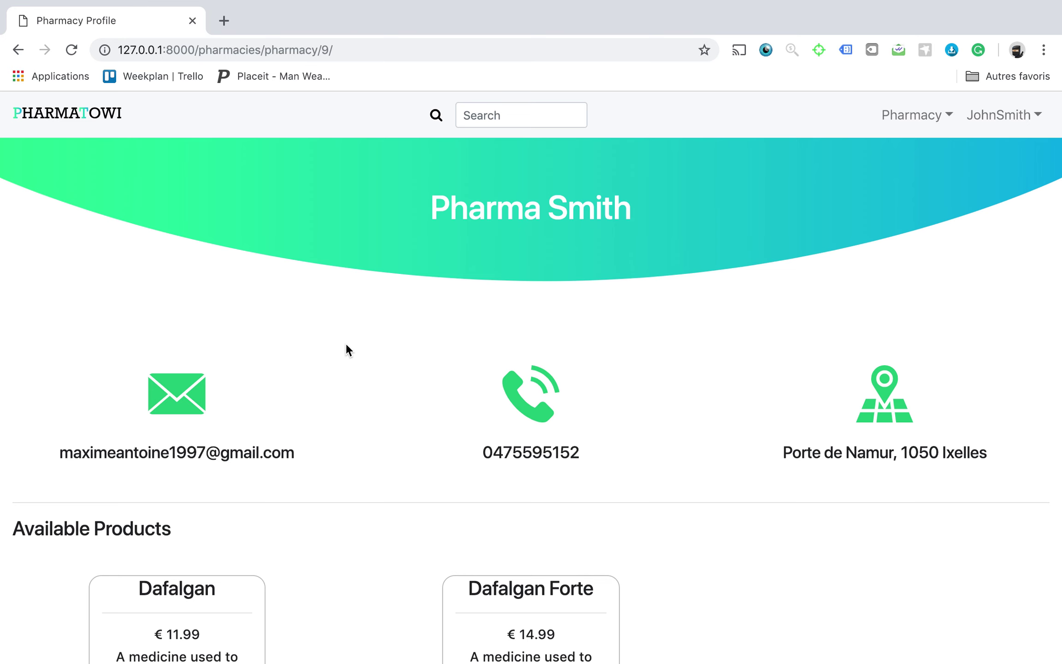
{"action": "scroll", "coordinate": [347, 351], "scroll_direction": "down", "scroll_amount": 6}
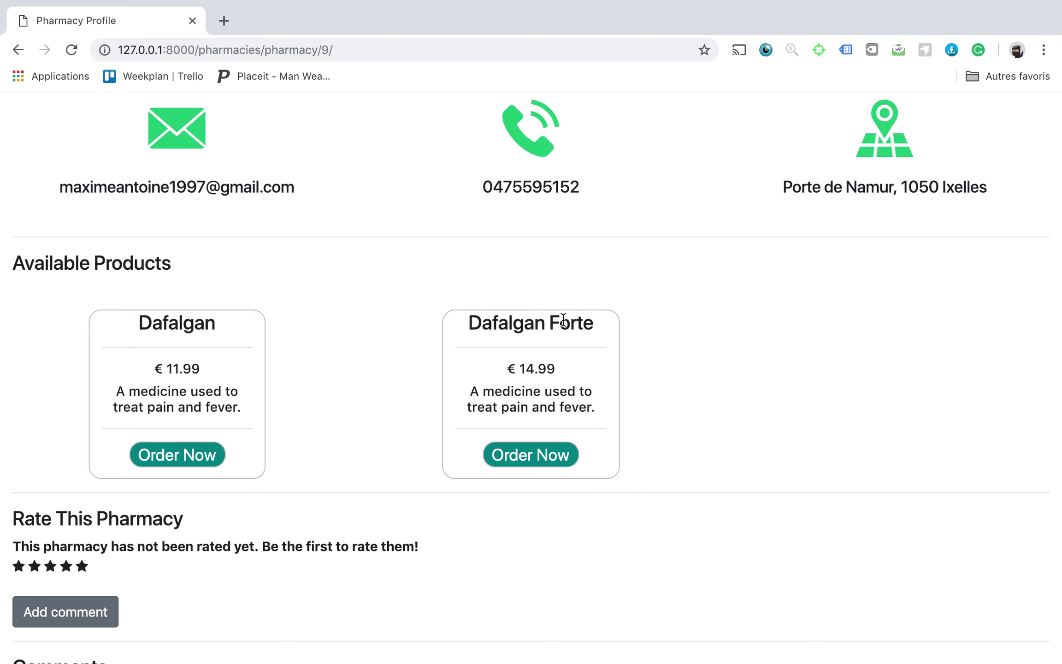
{"action": "scroll", "coordinate": [432, 252], "scroll_direction": "up", "scroll_amount": 6}
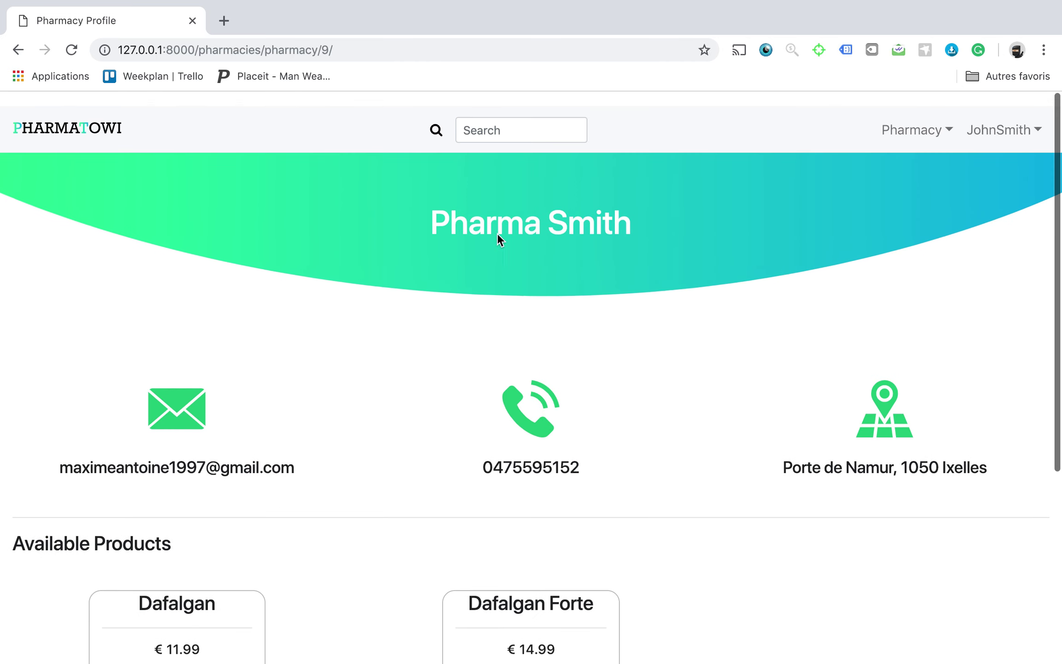
{"action": "left_click", "coordinate": [1029, 110]}
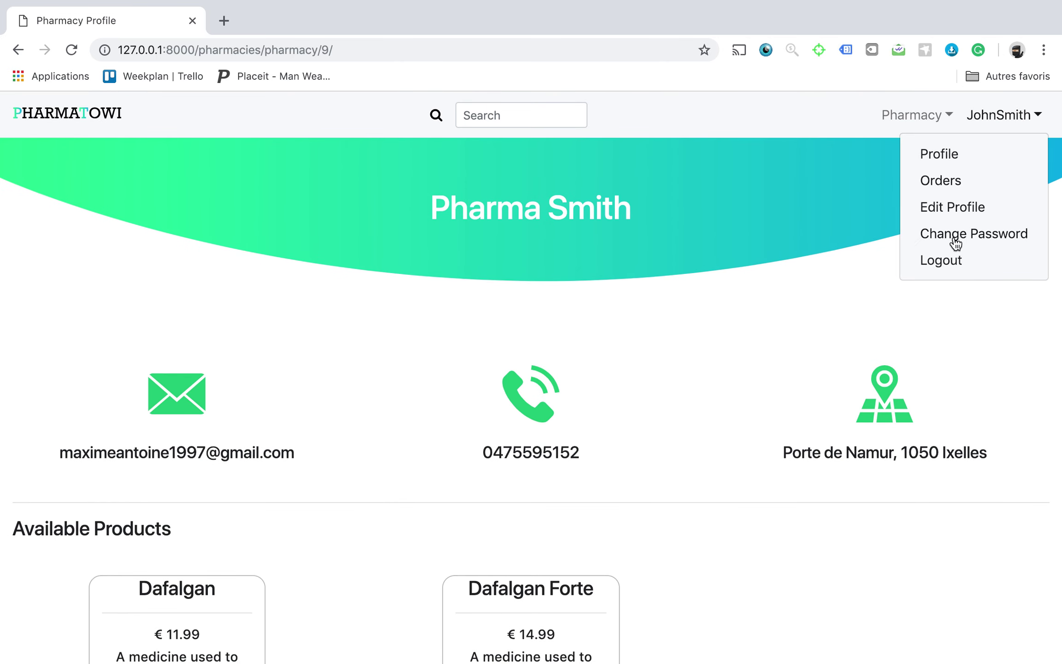
{"action": "left_click", "coordinate": [942, 262]}
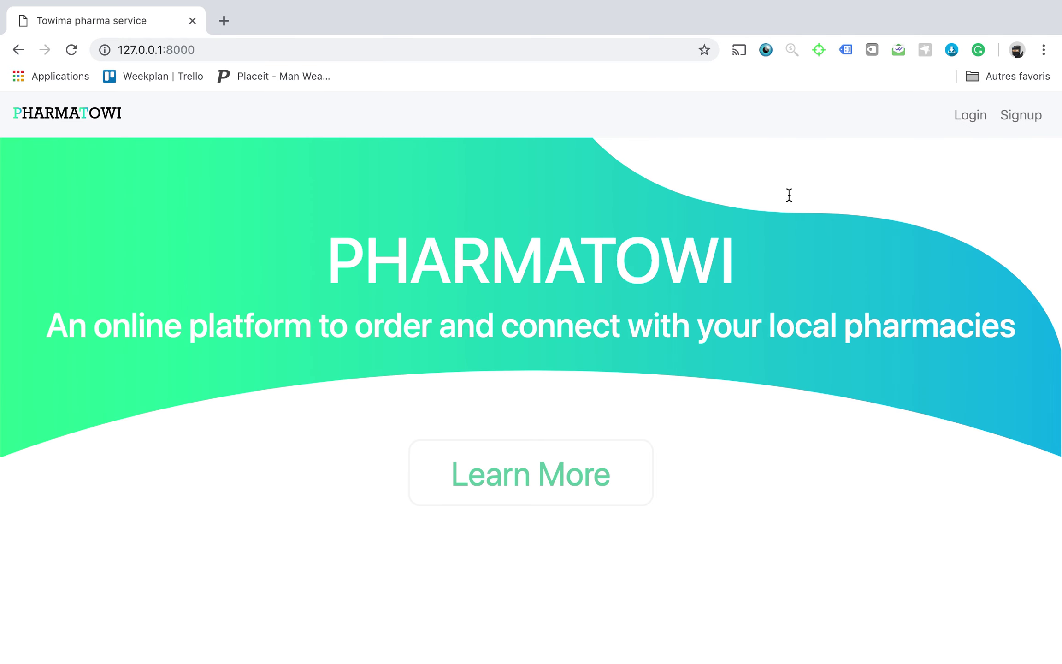
{"action": "left_click", "coordinate": [972, 115]}
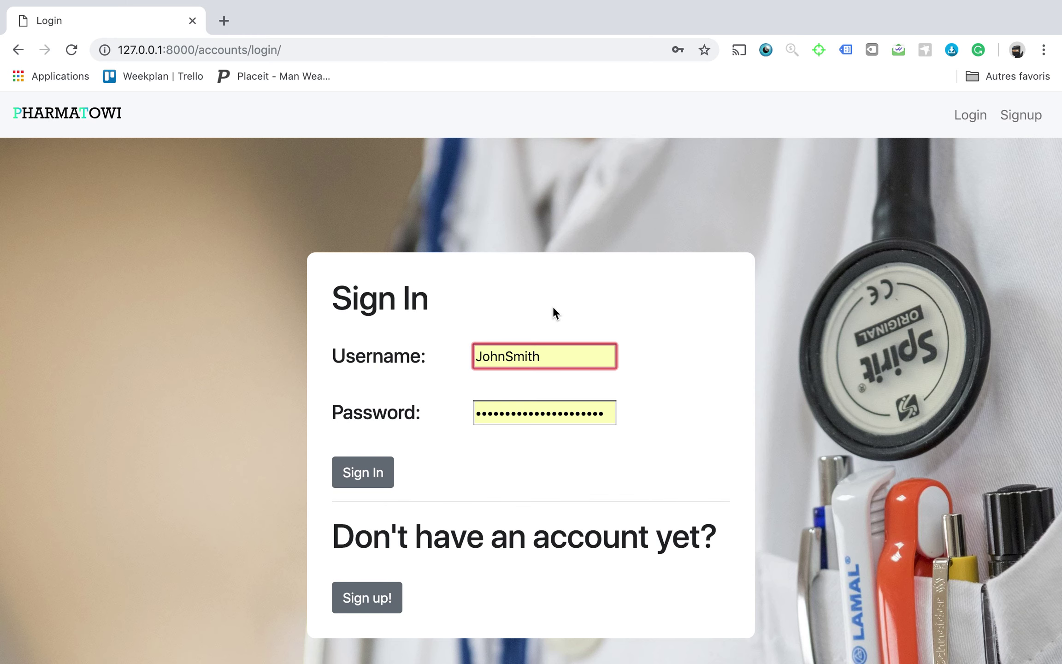
{"action": "double_click", "coordinate": [552, 363]}
{"action": "type", "text": "Thom"}
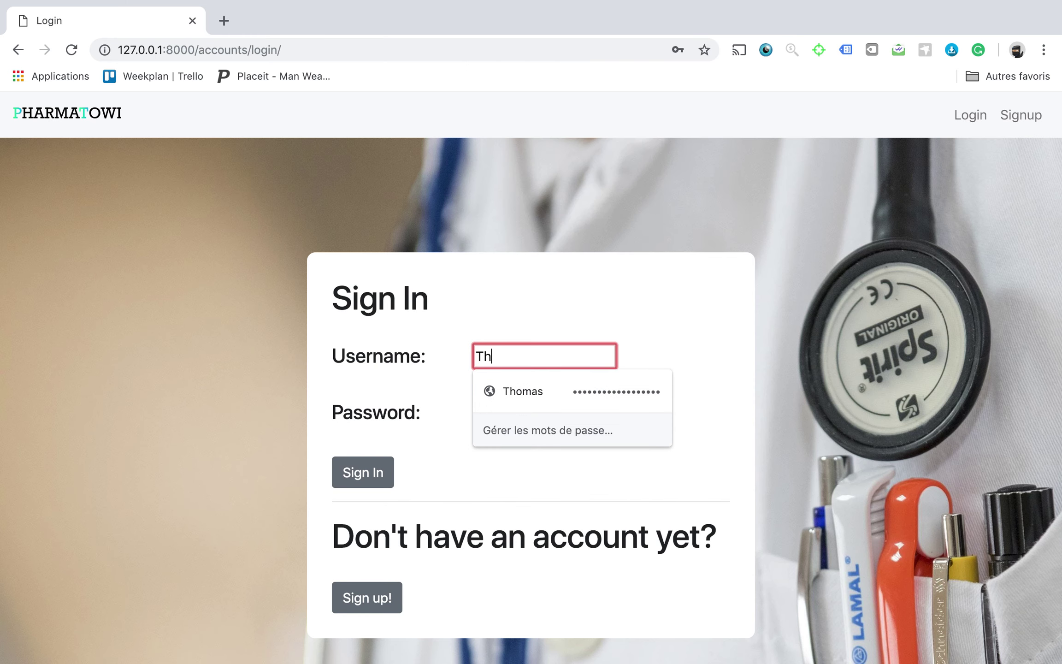
{"action": "key", "text": "Down"}
{"action": "key", "text": "Return"}
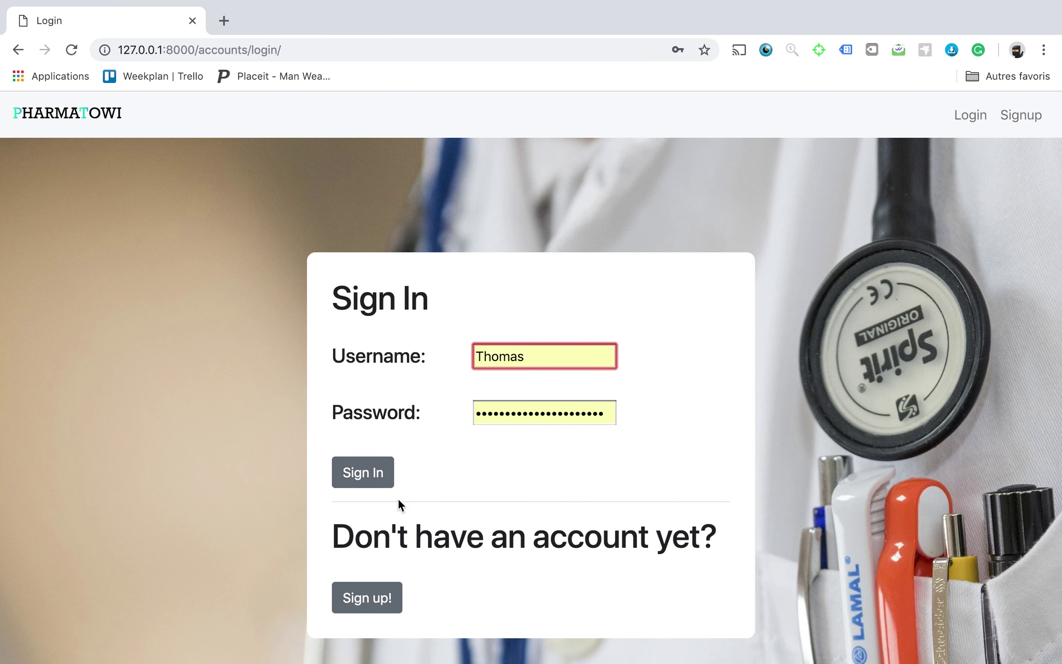
{"action": "left_click", "coordinate": [376, 482]}
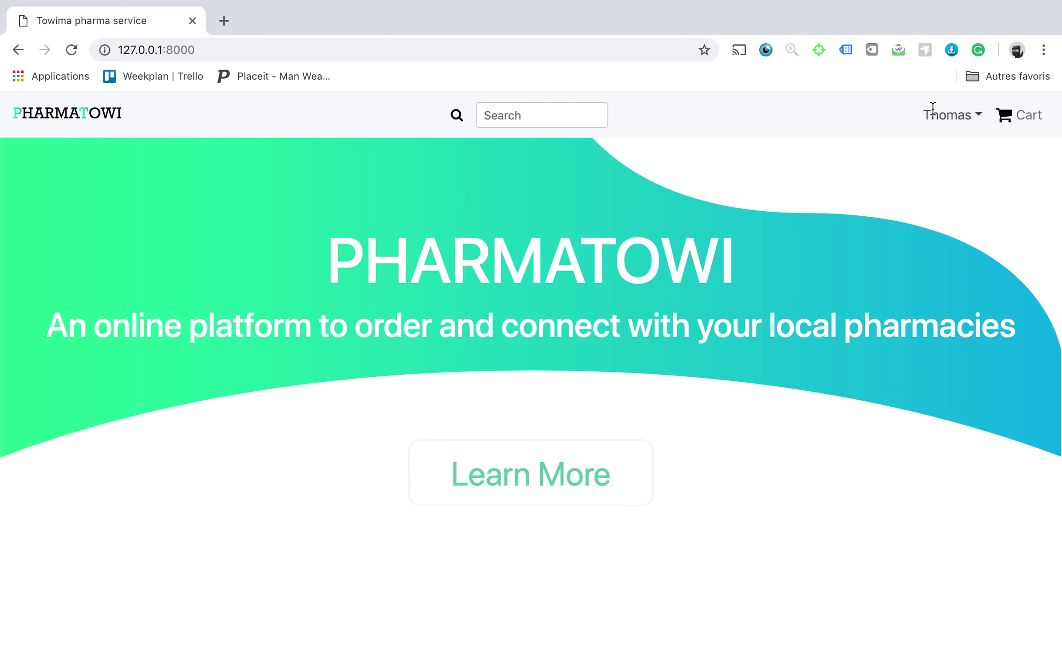
{"action": "left_click", "coordinate": [955, 118]}
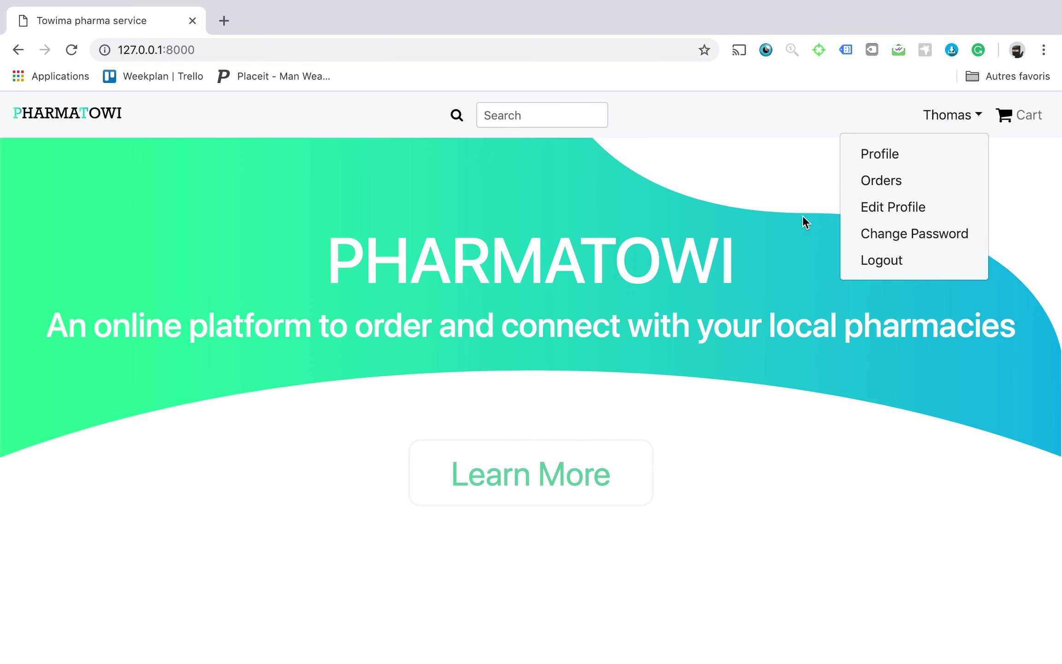
{"action": "left_click", "coordinate": [783, 170]}
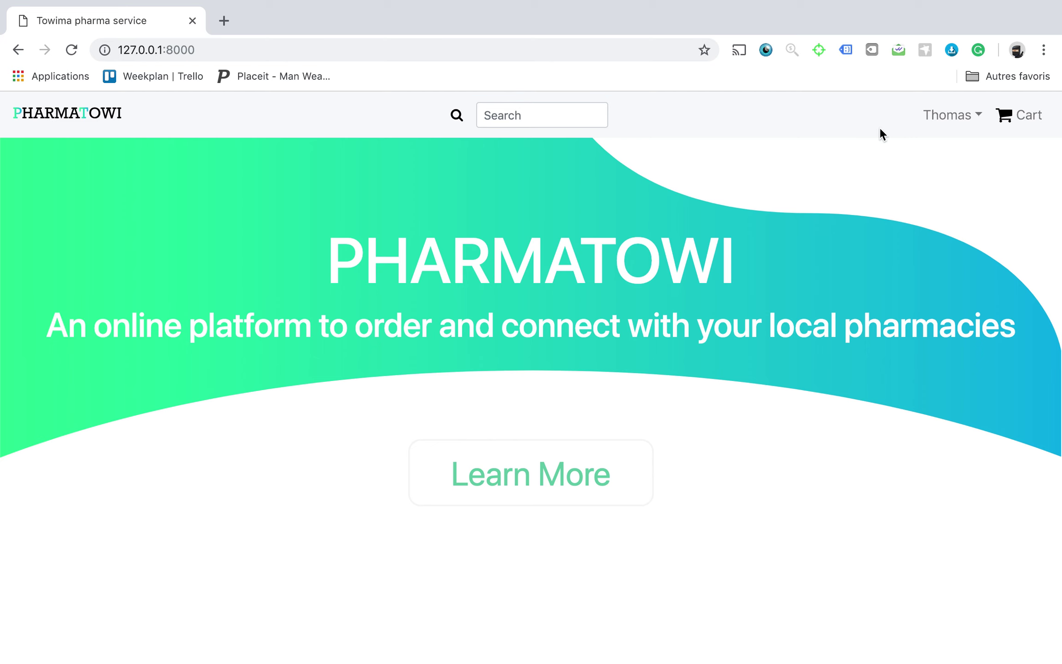
Search 'pharma' to find Pharma Smith, Pharmacy Maxime and Pharmacy Willem, then open Pharma Smith.
{"action": "left_click", "coordinate": [490, 105]}
{"action": "type", "text": "pharma"}
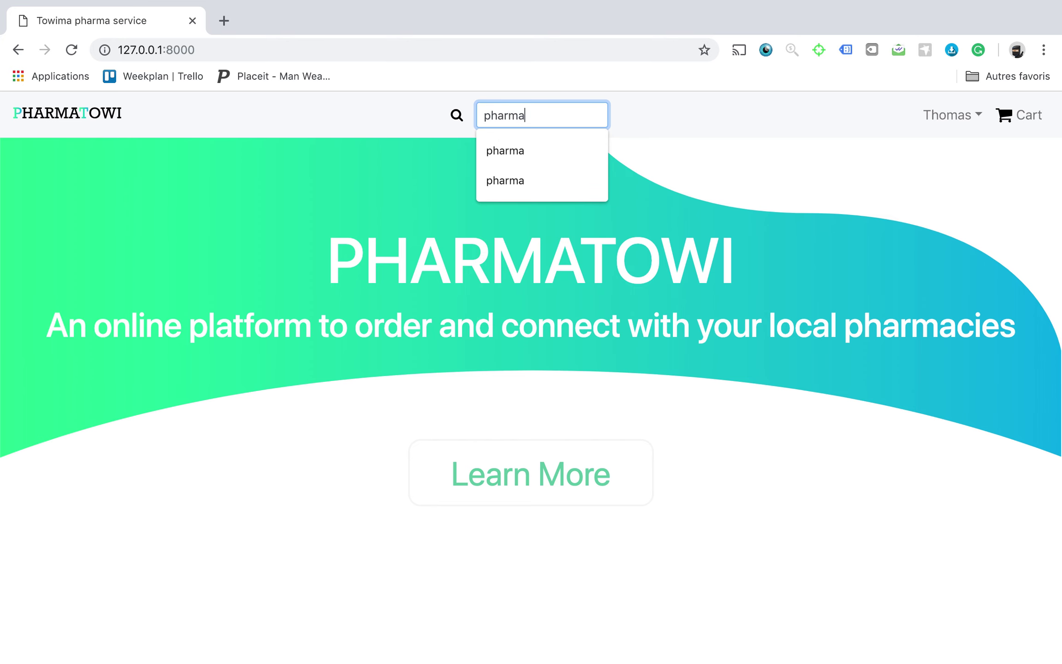
{"action": "left_click", "coordinate": [456, 115]}
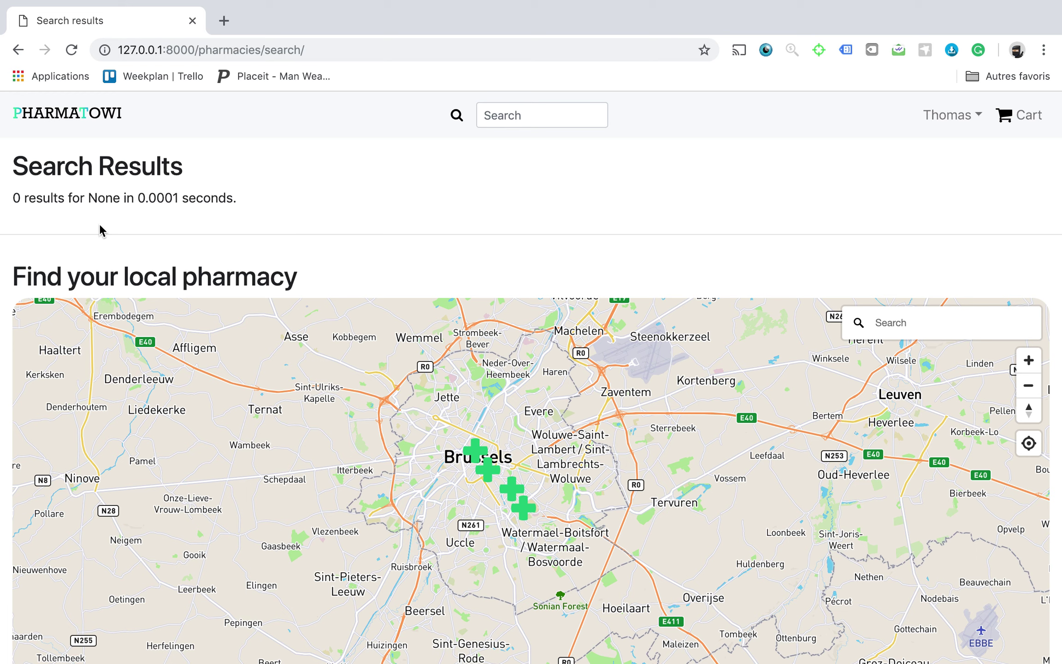
{"action": "left_click", "coordinate": [524, 121]}
{"action": "key", "text": "Down"}
{"action": "key", "text": "Return"}
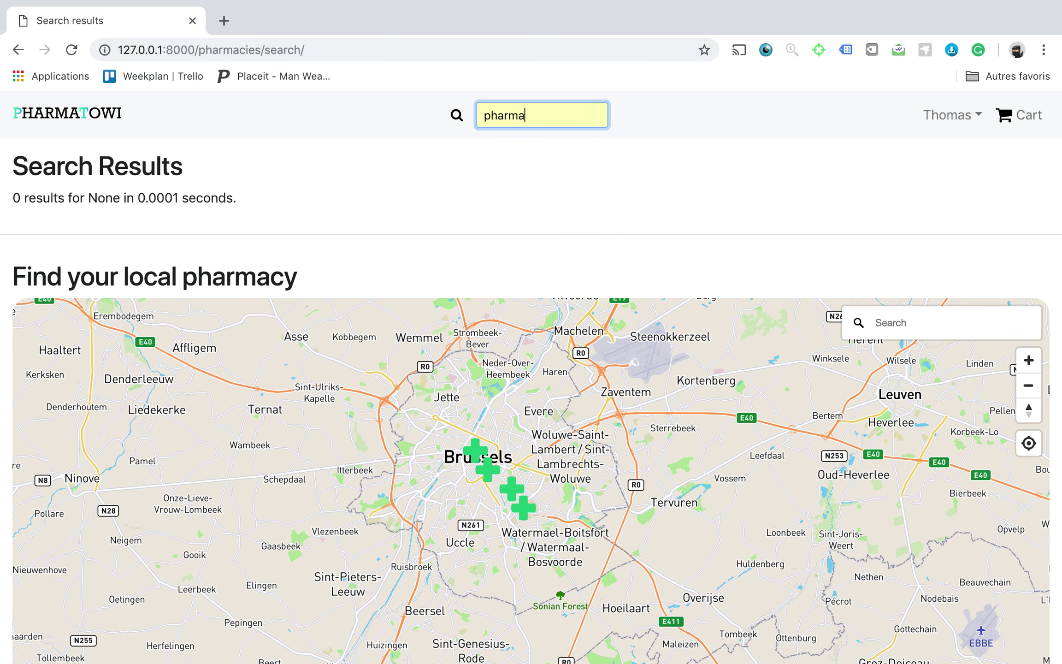
{"action": "key", "text": "Return"}
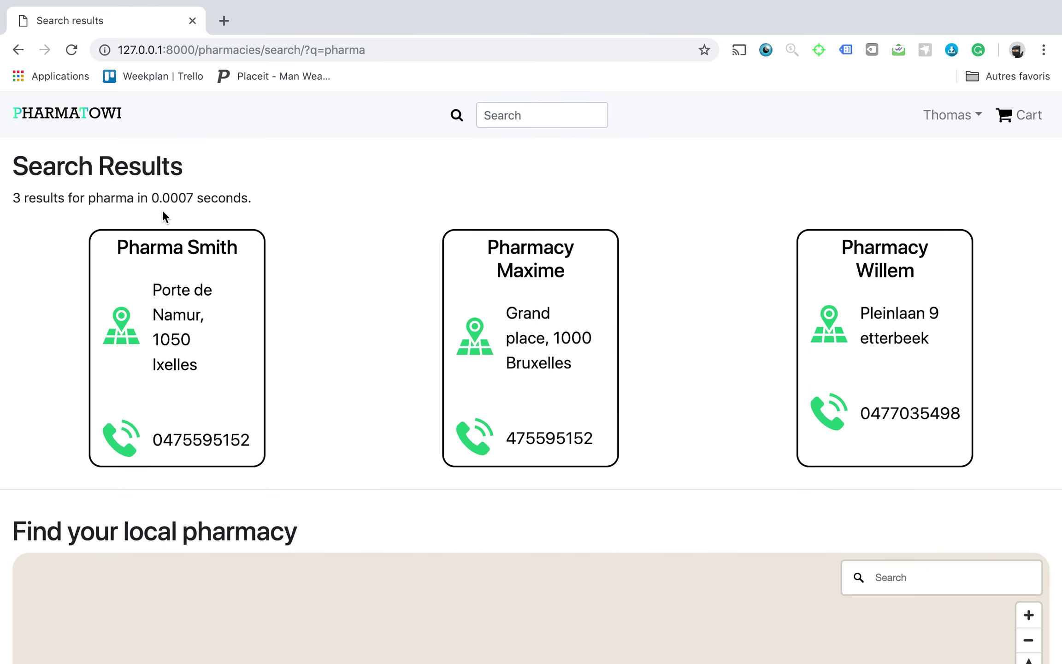
{"action": "scroll", "coordinate": [387, 232], "scroll_direction": "down", "scroll_amount": 1}
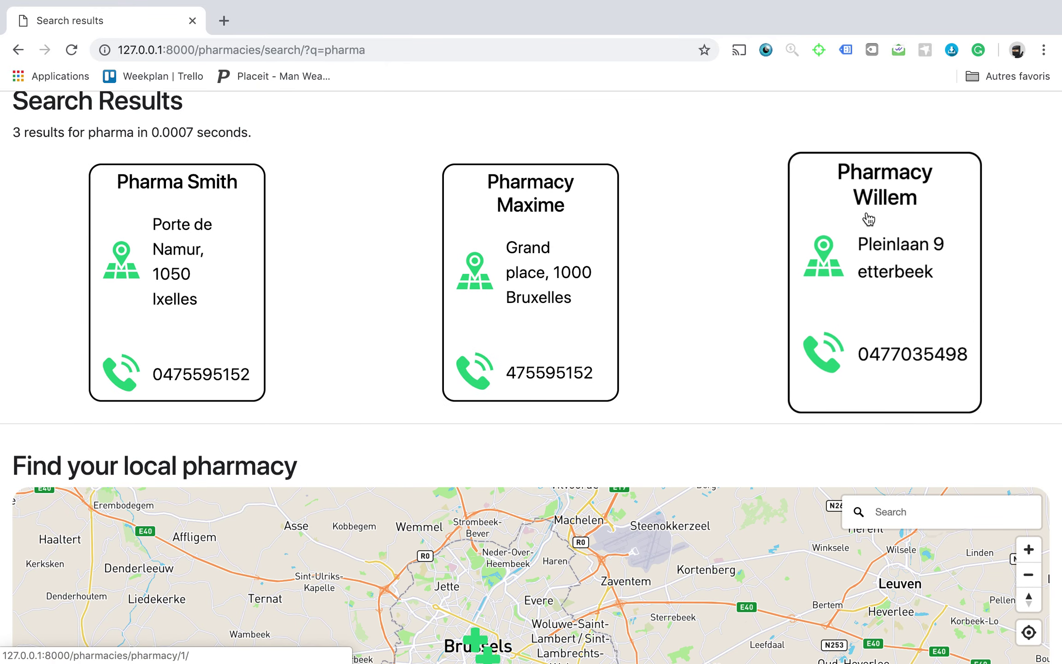
{"action": "scroll", "coordinate": [301, 235], "scroll_direction": "up", "scroll_amount": 1}
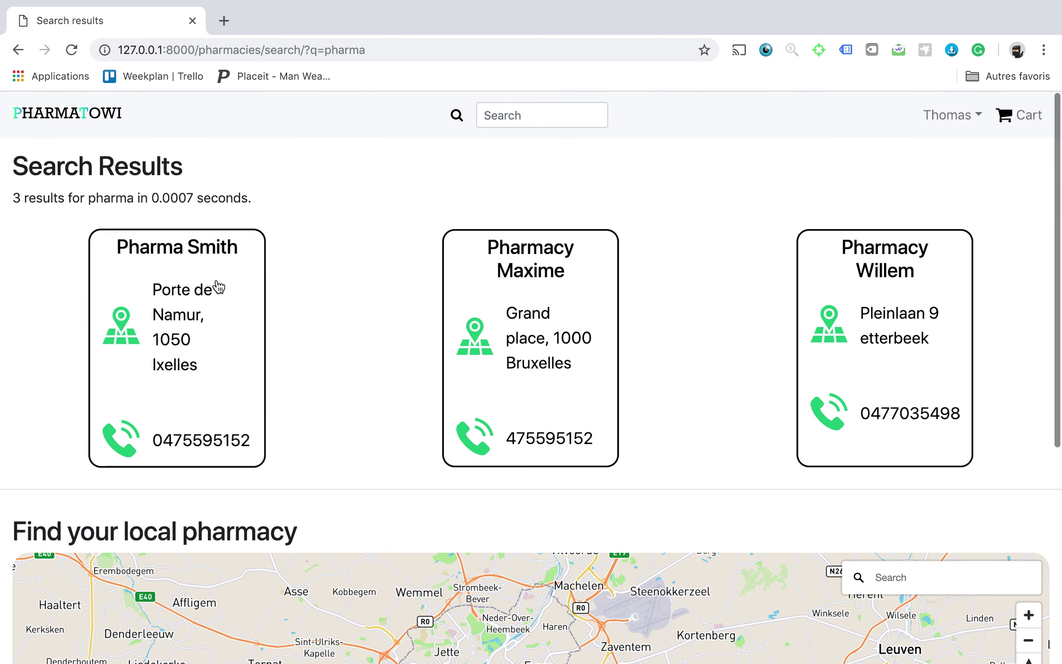
{"action": "left_click", "coordinate": [199, 302]}
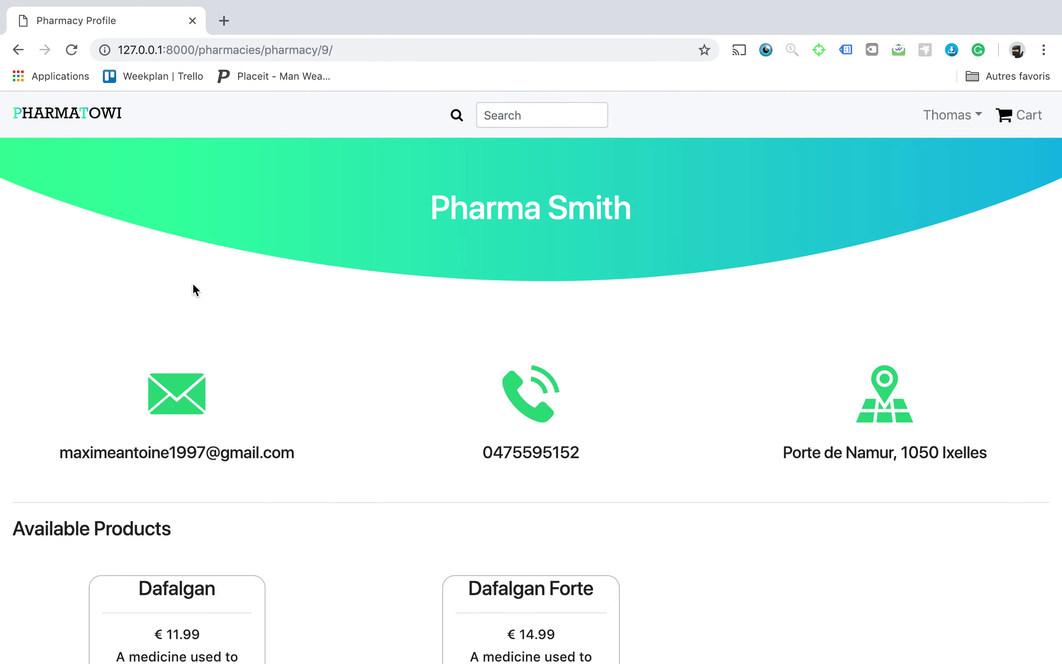
Give Pharma Smith a four-star rating.
{"action": "scroll", "coordinate": [344, 313], "scroll_direction": "down", "scroll_amount": 3}
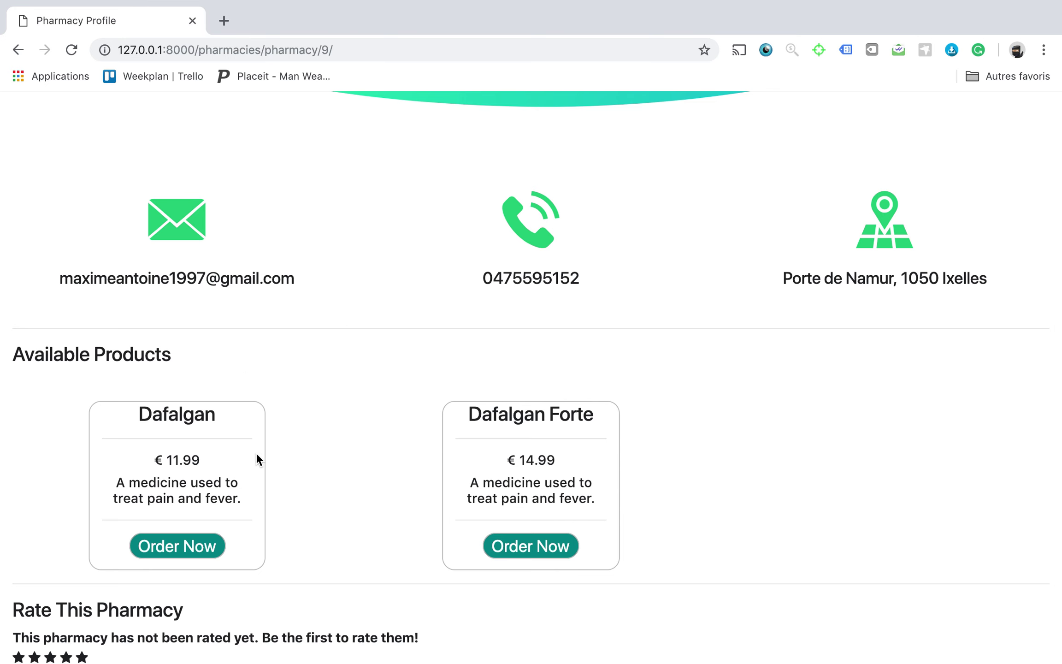
{"action": "scroll", "coordinate": [380, 431], "scroll_direction": "down", "scroll_amount": 3}
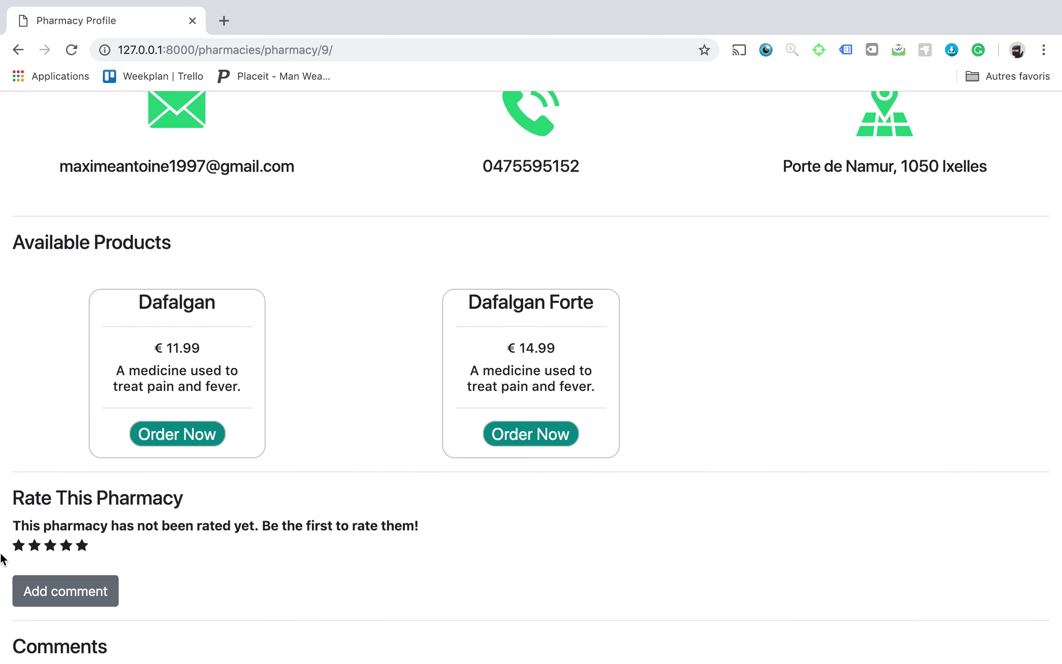
{"action": "left_click", "coordinate": [69, 547]}
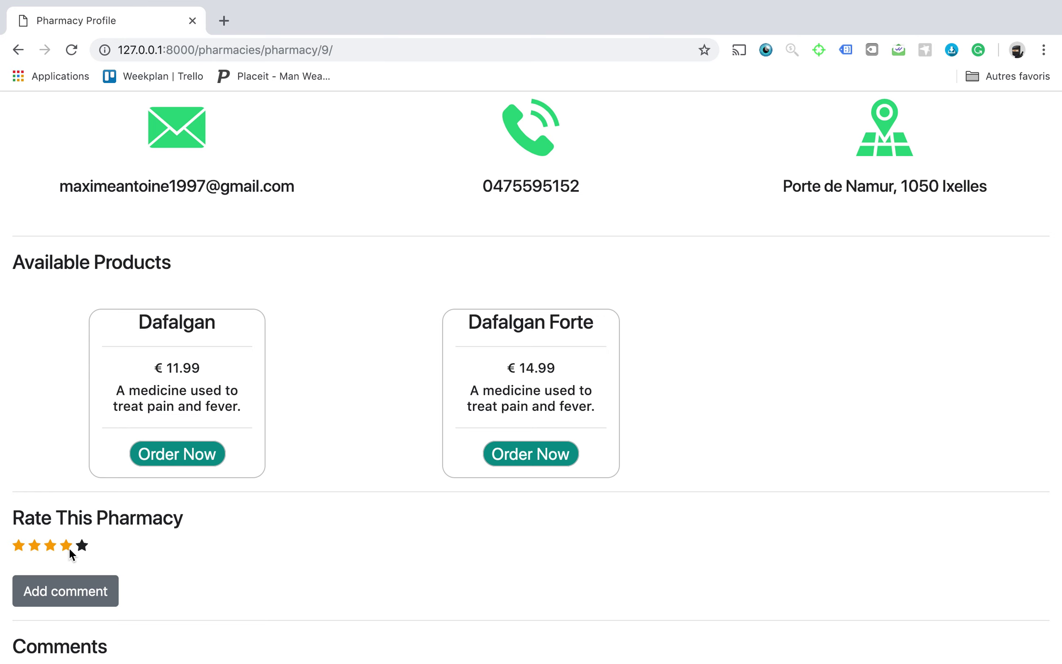
Post the comment 'Nice Pharmacy!' on the pharmacy's profile.
{"action": "left_click", "coordinate": [76, 591]}
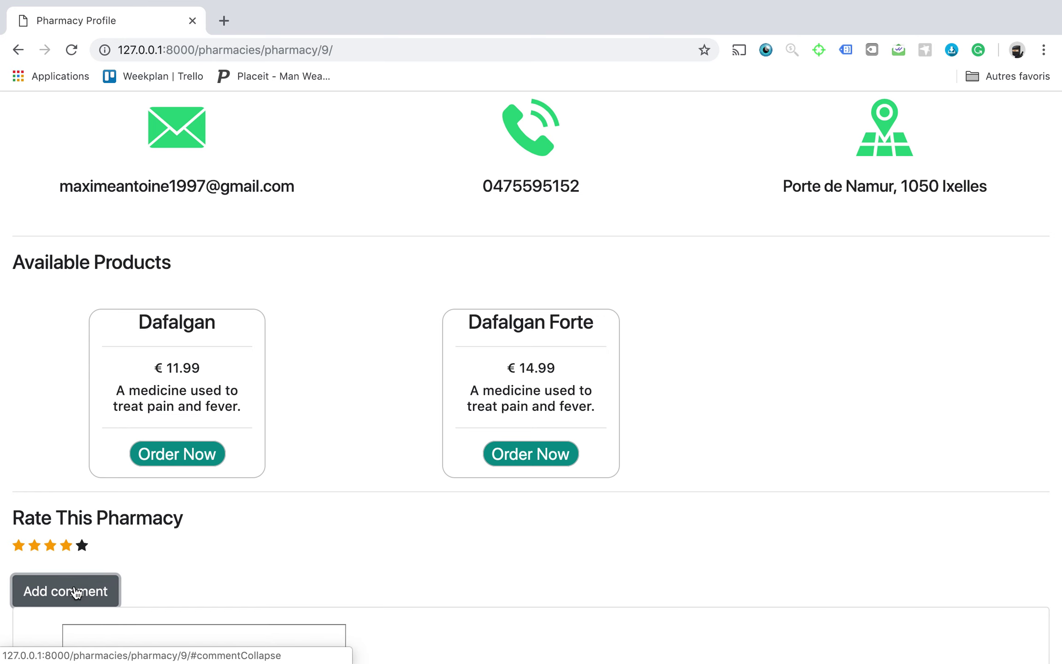
{"action": "scroll", "coordinate": [158, 559], "scroll_direction": "down", "scroll_amount": 3}
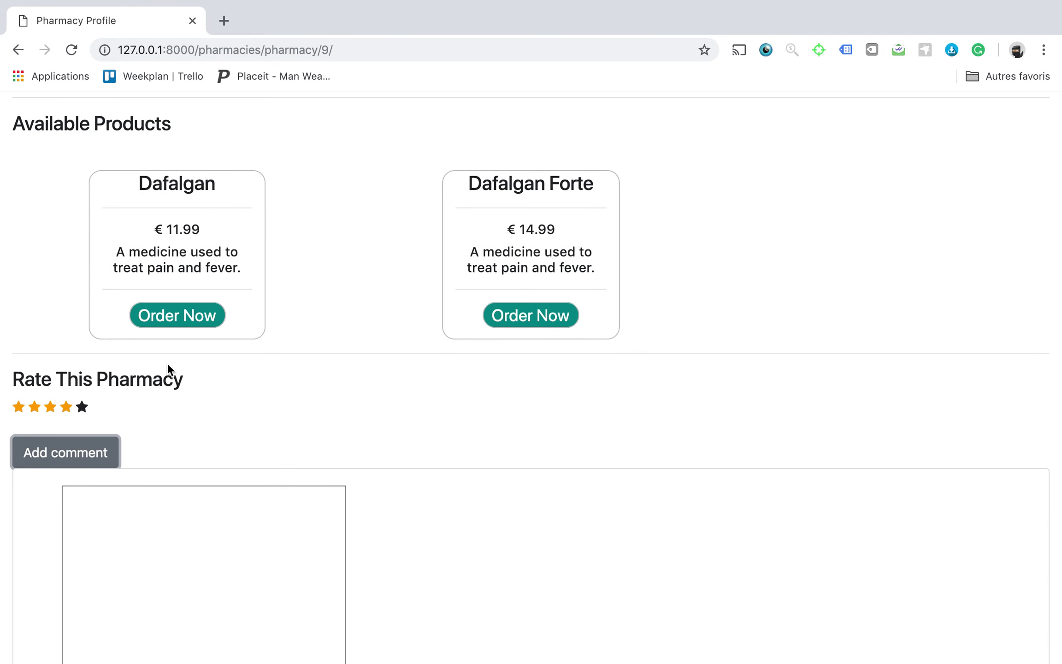
{"action": "scroll", "coordinate": [168, 367], "scroll_direction": "down", "scroll_amount": 2}
{"action": "left_click", "coordinate": [142, 399]}
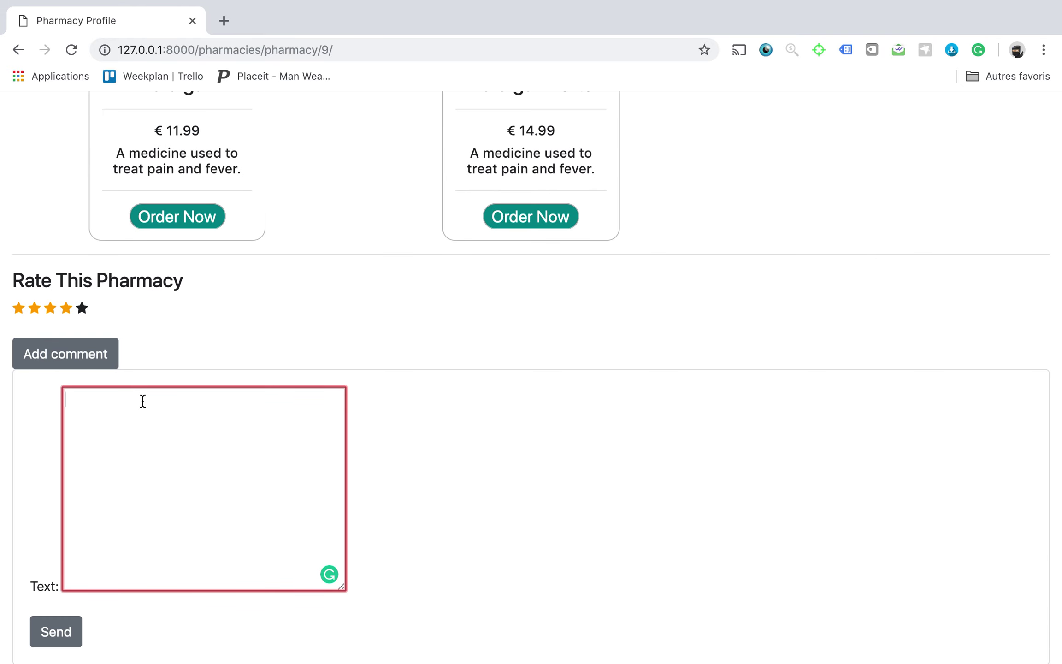
{"action": "type", "text": "Nice Pharmacy!"}
{"action": "left_click", "coordinate": [42, 643]}
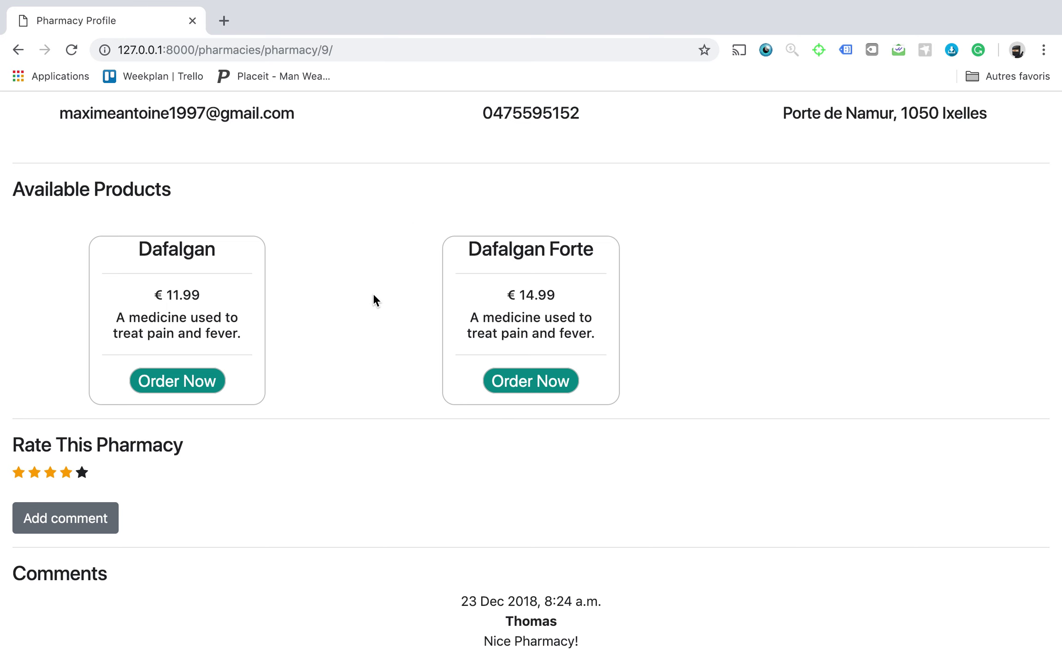
{"action": "scroll", "coordinate": [374, 300], "scroll_direction": "up", "scroll_amount": 4}
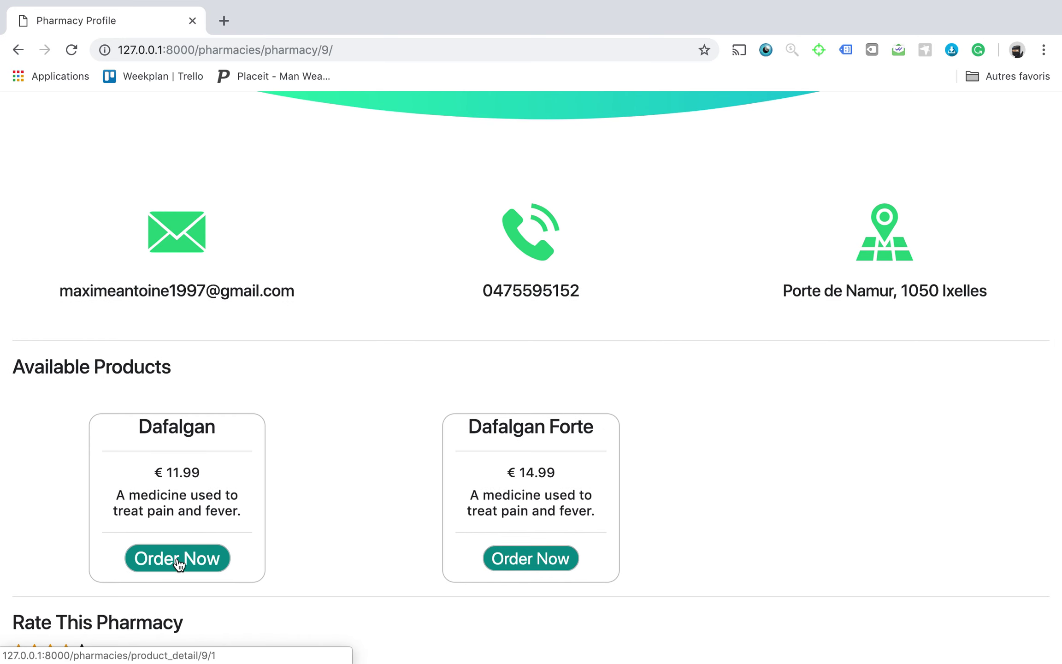
Order 1 Dafalgan from Pharma Smith.
{"action": "left_click", "coordinate": [179, 563]}
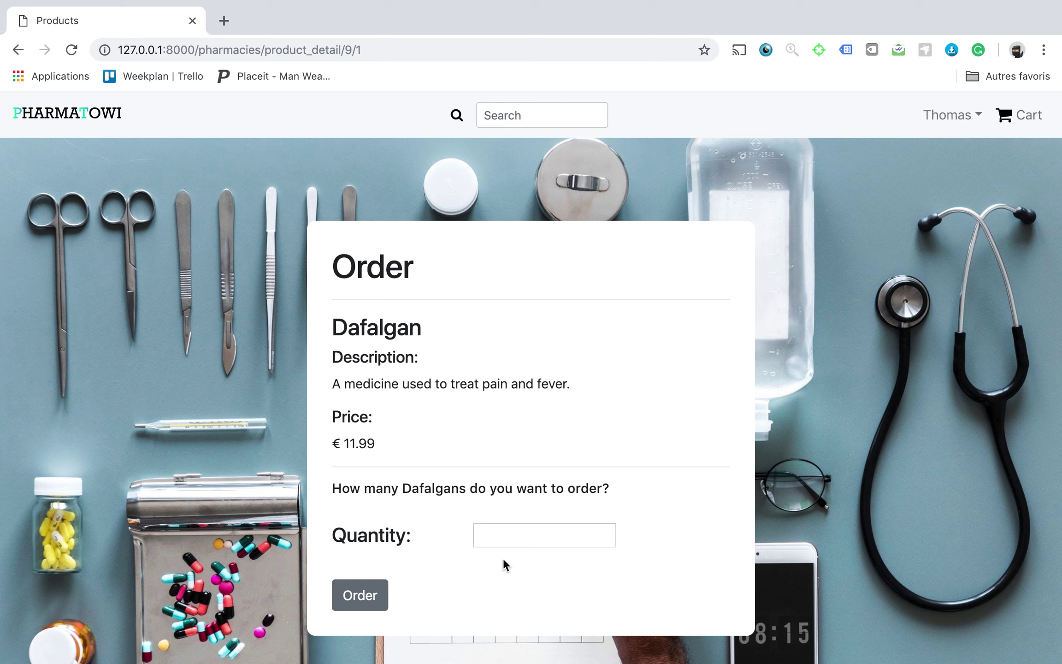
{"action": "left_click", "coordinate": [507, 531]}
{"action": "type", "text": "1"}
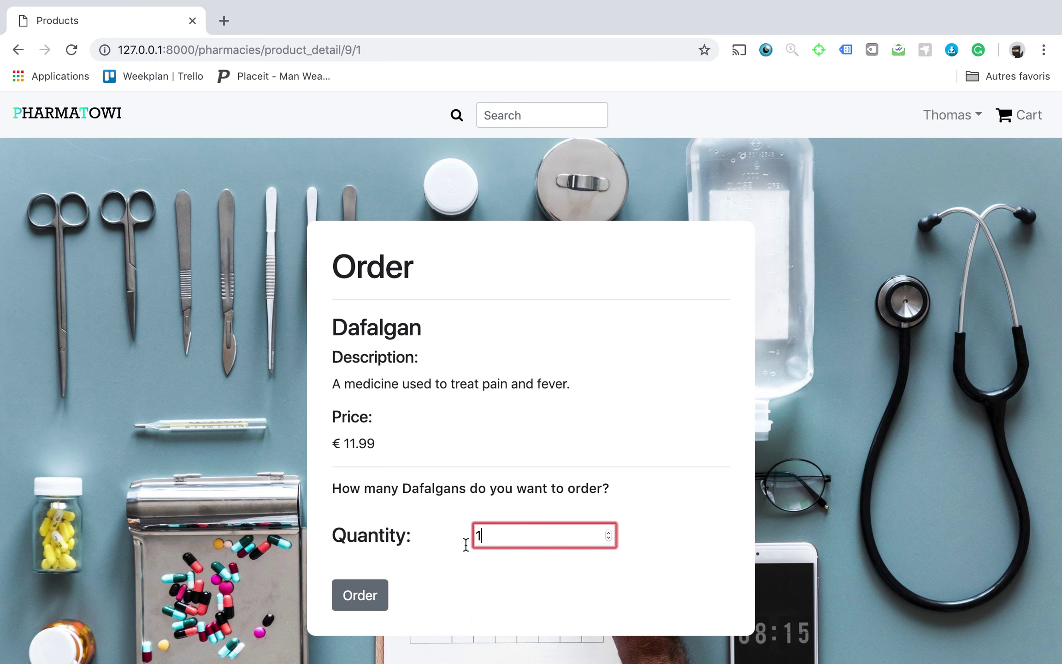
{"action": "left_click", "coordinate": [360, 594]}
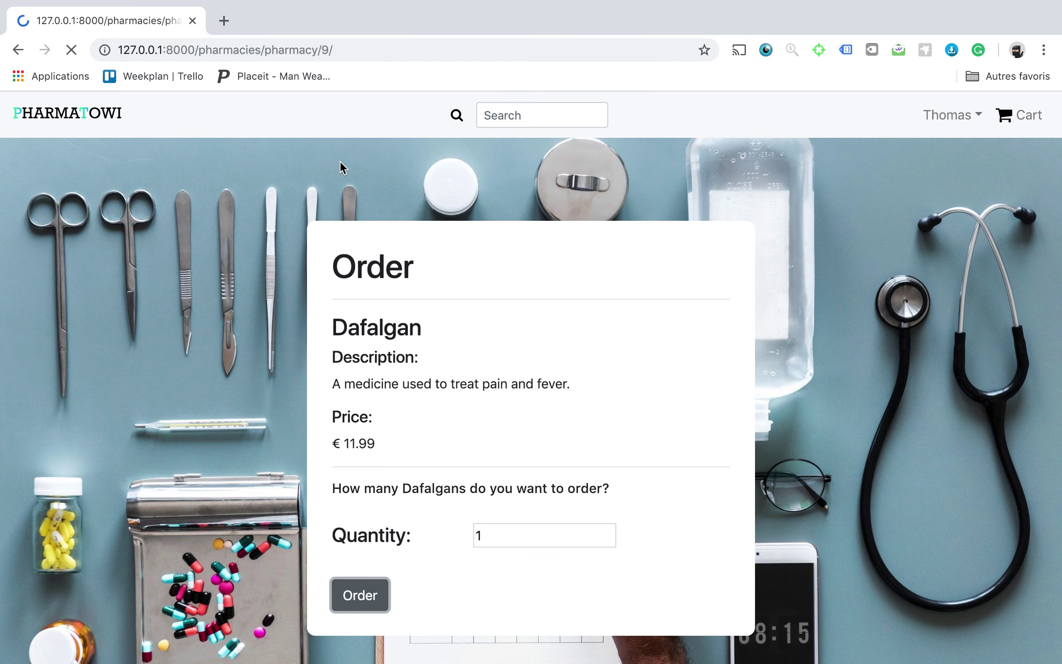
Order 5 Dafalgan Forte and view the cart totalling €86.94.
{"action": "scroll", "coordinate": [405, 310], "scroll_direction": "down", "scroll_amount": 5}
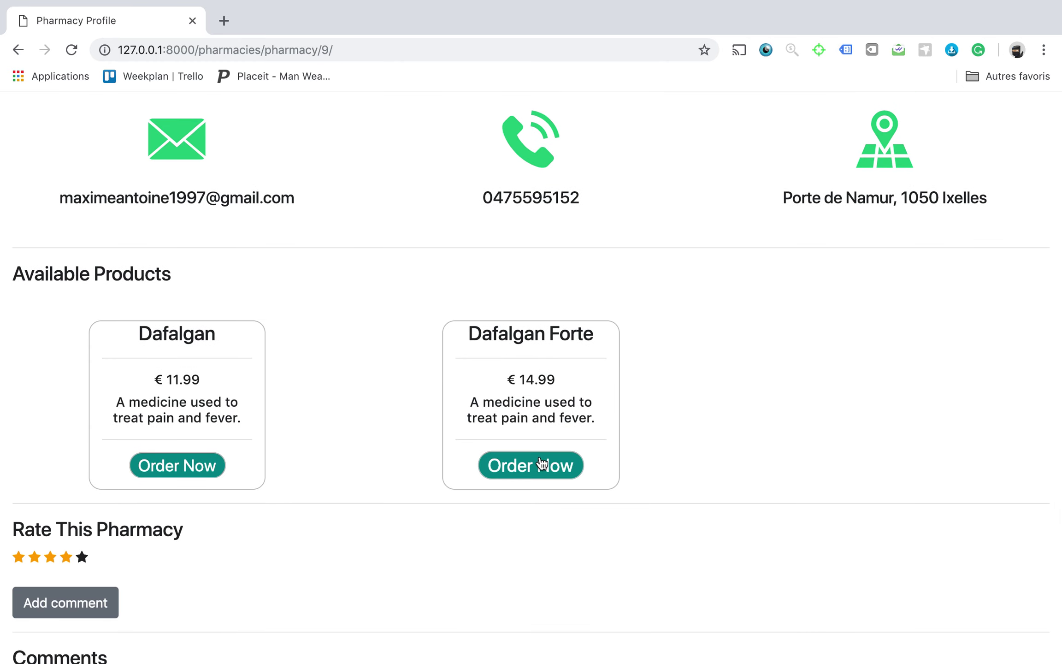
{"action": "left_click", "coordinate": [543, 465]}
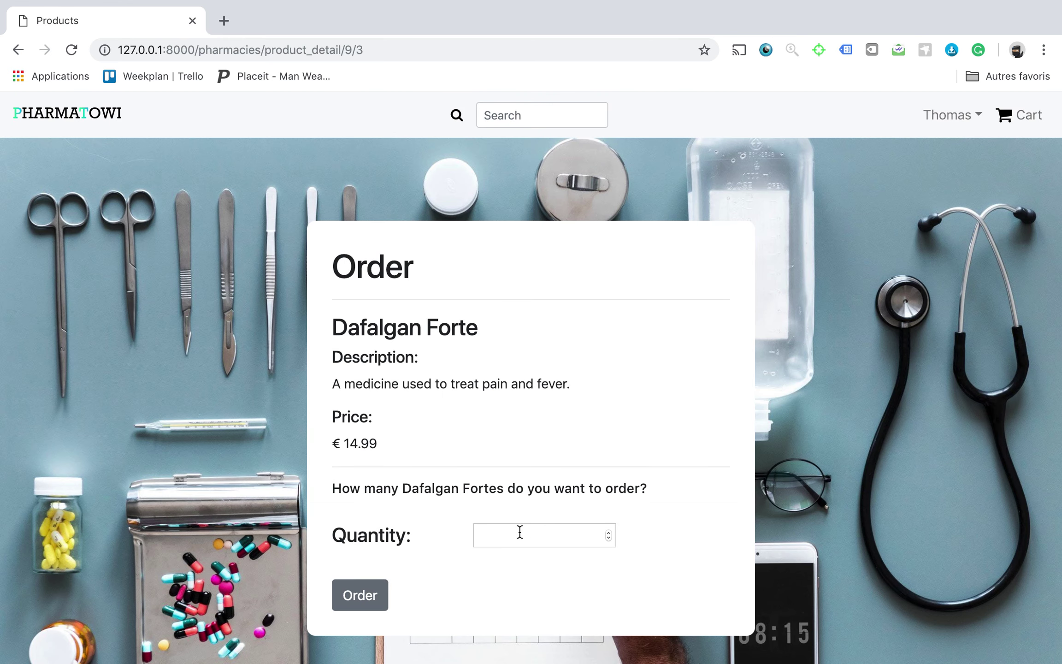
{"action": "left_click", "coordinate": [519, 531]}
{"action": "type", "text": "5"}
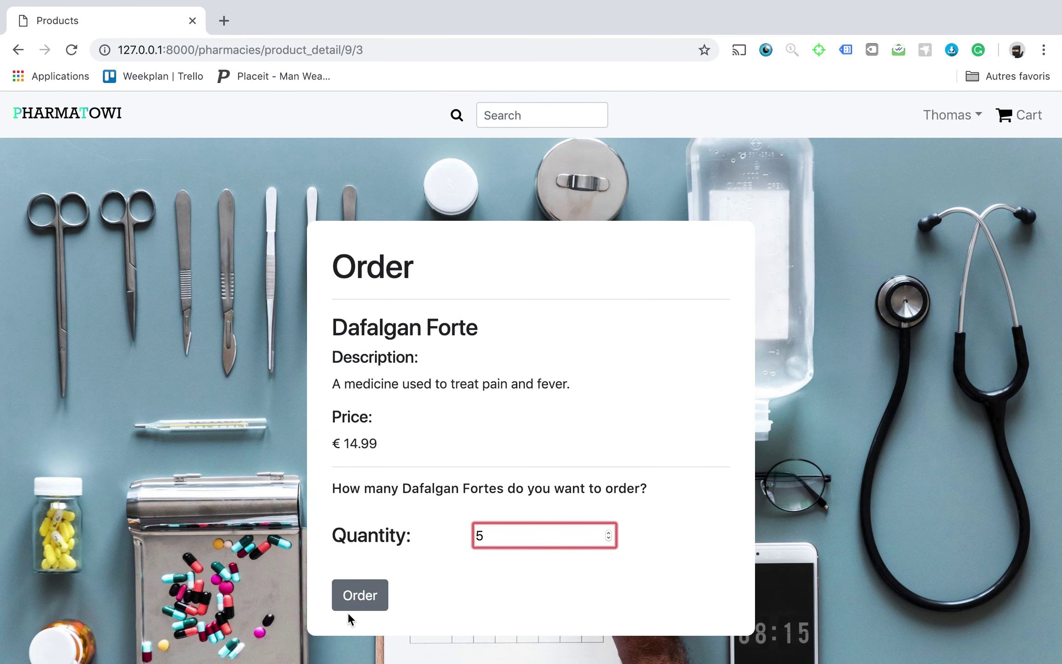
{"action": "left_click", "coordinate": [349, 609]}
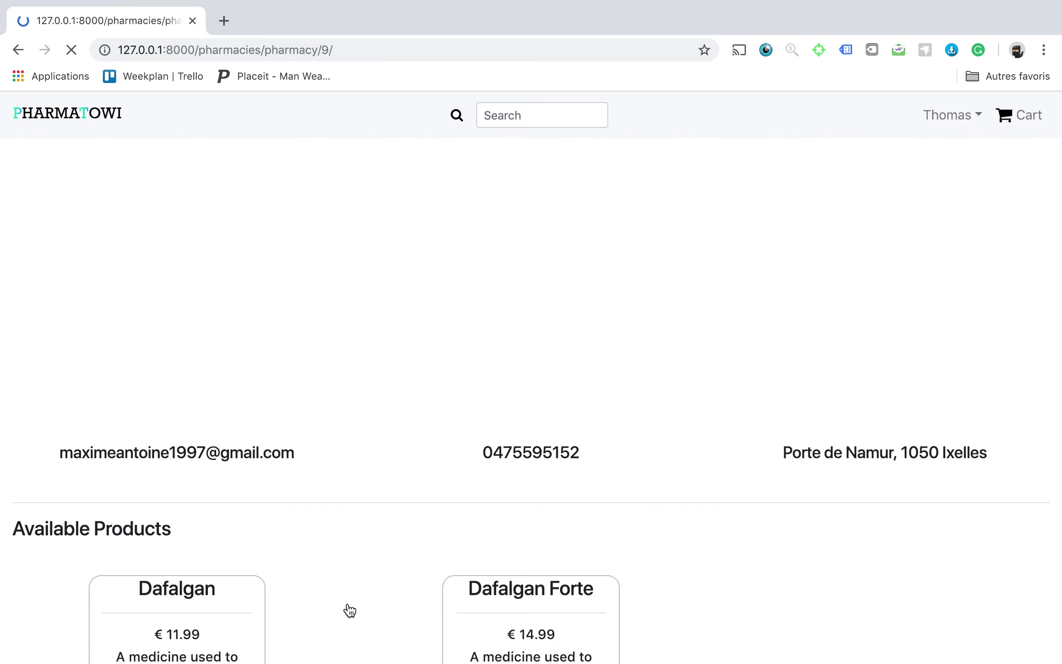
{"action": "left_click", "coordinate": [1019, 129]}
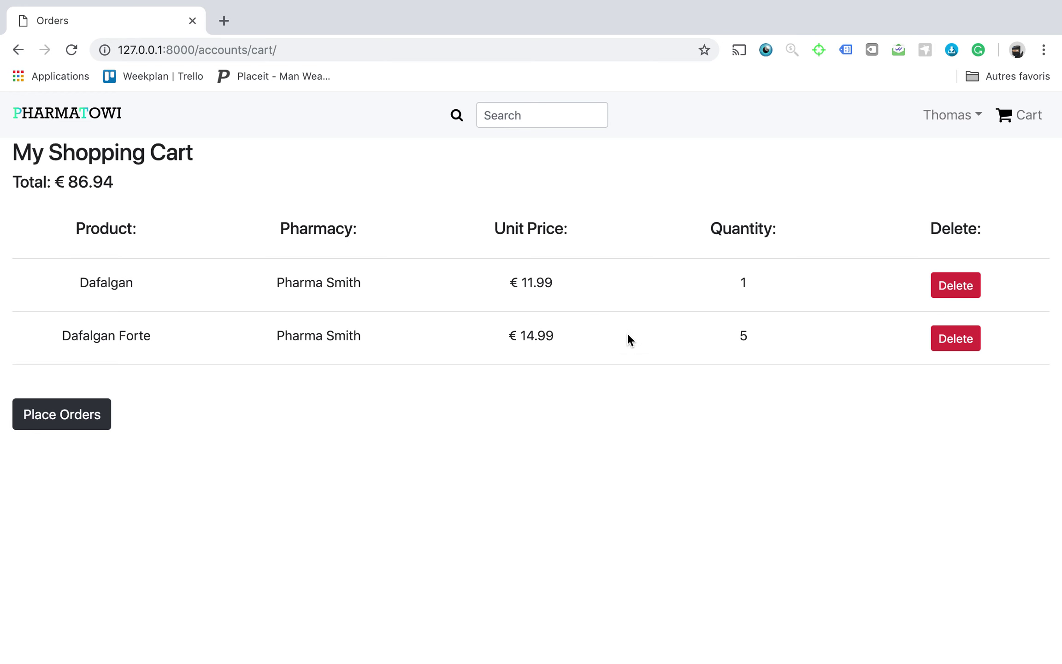
Select the €86.94 total and place all cart orders, emptying the cart.
{"action": "left_click", "coordinate": [137, 186]}
{"action": "left_click_drag", "start_coordinate": [137, 186], "coordinate": [65, 186]}
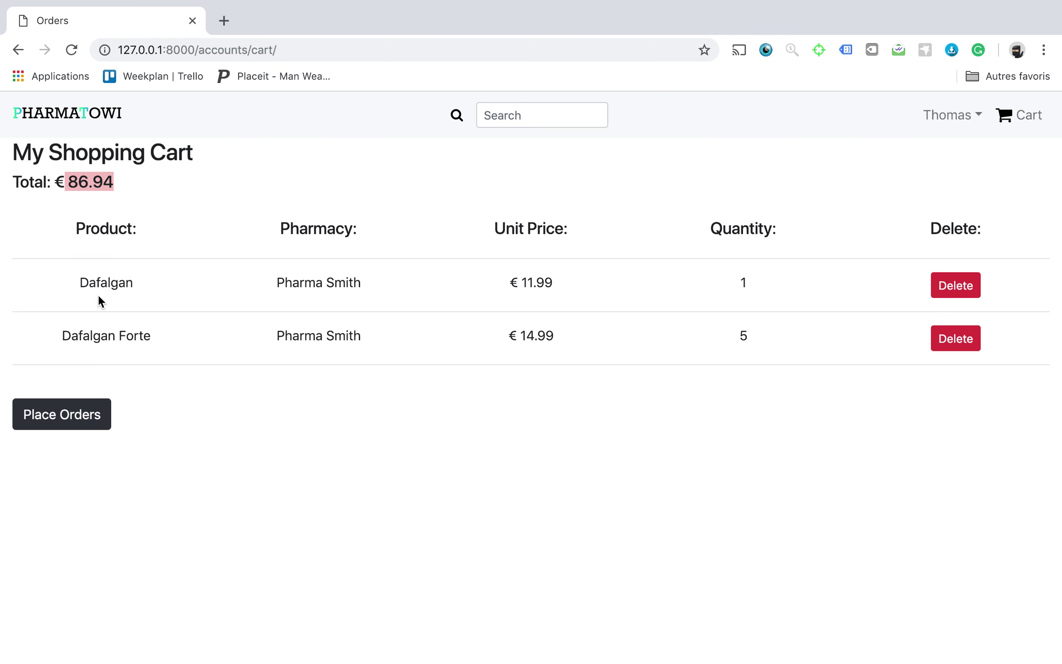
{"action": "left_click", "coordinate": [71, 417]}
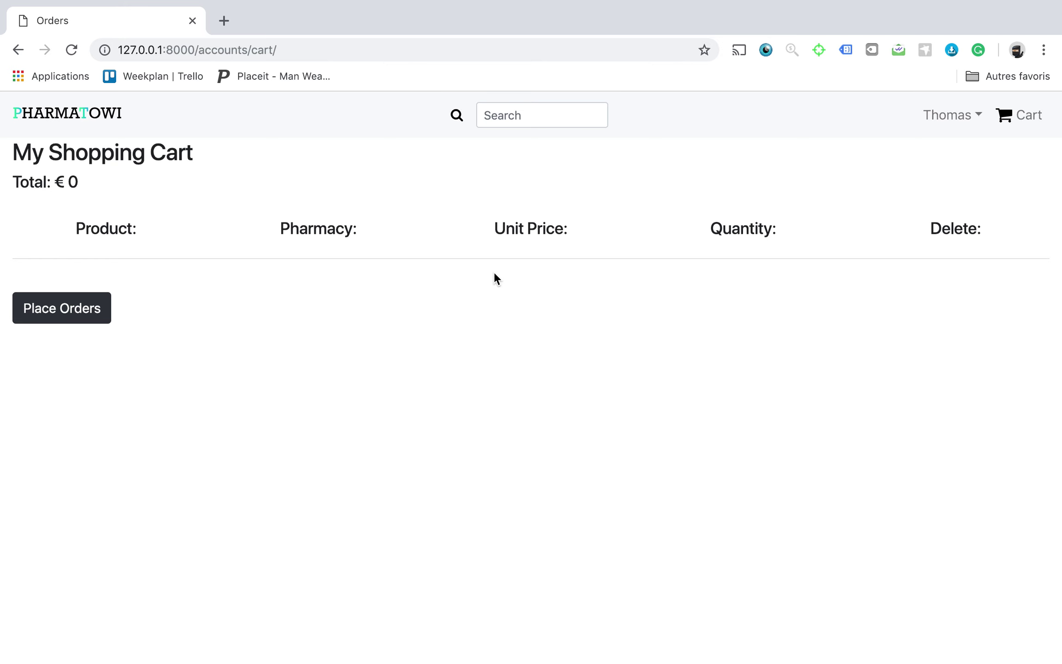
Delete the Dafalgan Forte order from the account's Orders list, keeping Dafalgan at €12.
{"action": "left_click", "coordinate": [923, 113]}
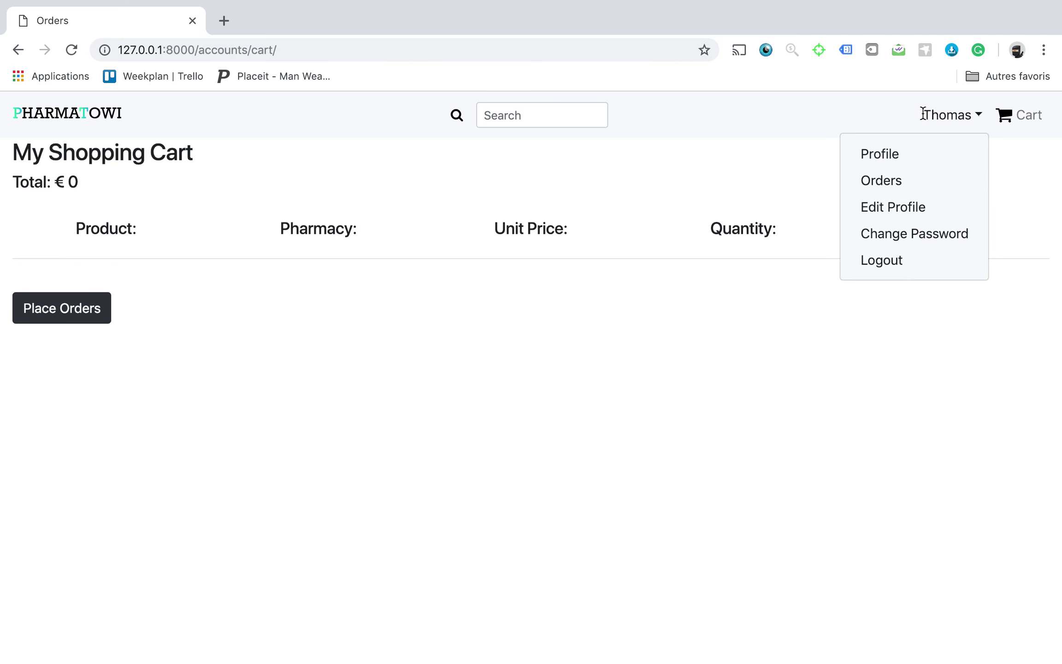
{"action": "left_click", "coordinate": [878, 182]}
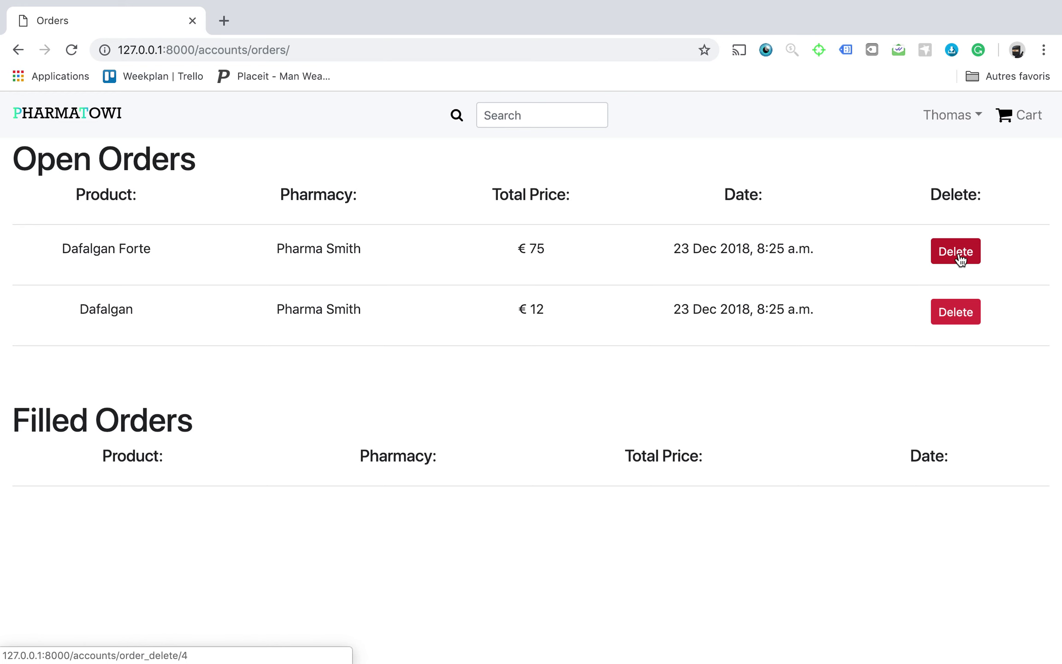
{"action": "left_click", "coordinate": [960, 259]}
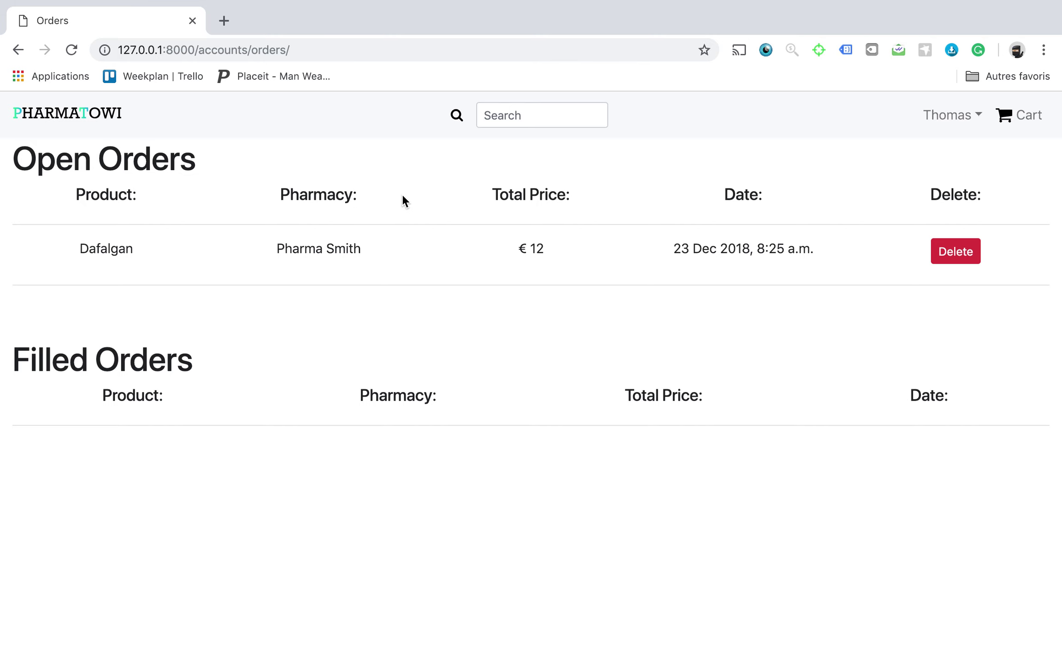
{"action": "key", "text": "ctrl+Right"}
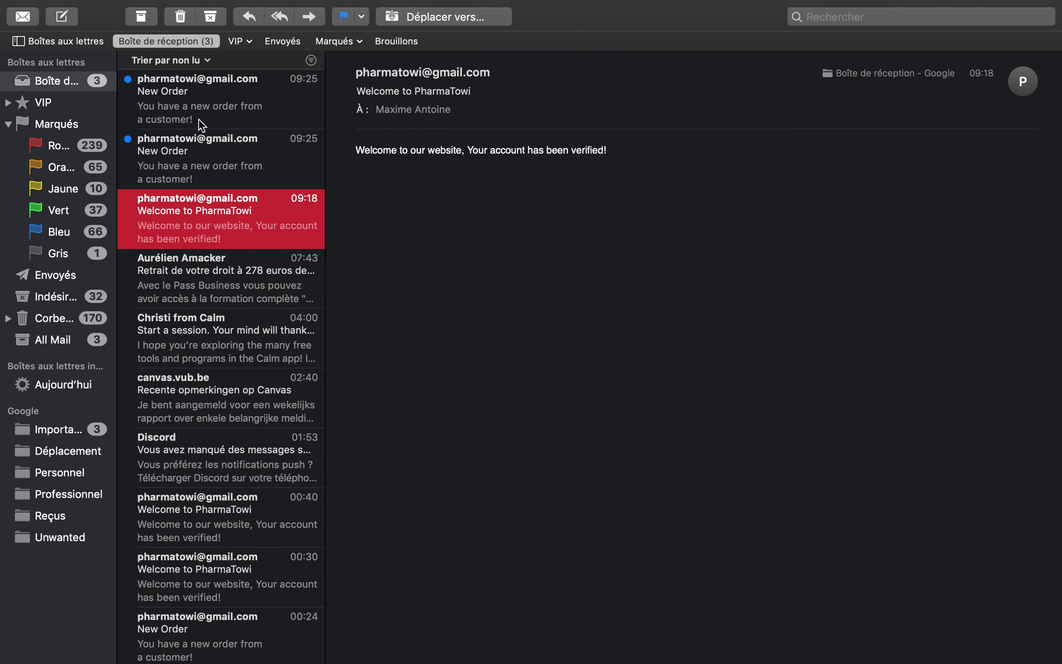
Read both New Order e-mails in Mail, then return to the PharmaTowi orders page.
{"action": "left_click", "coordinate": [206, 144]}
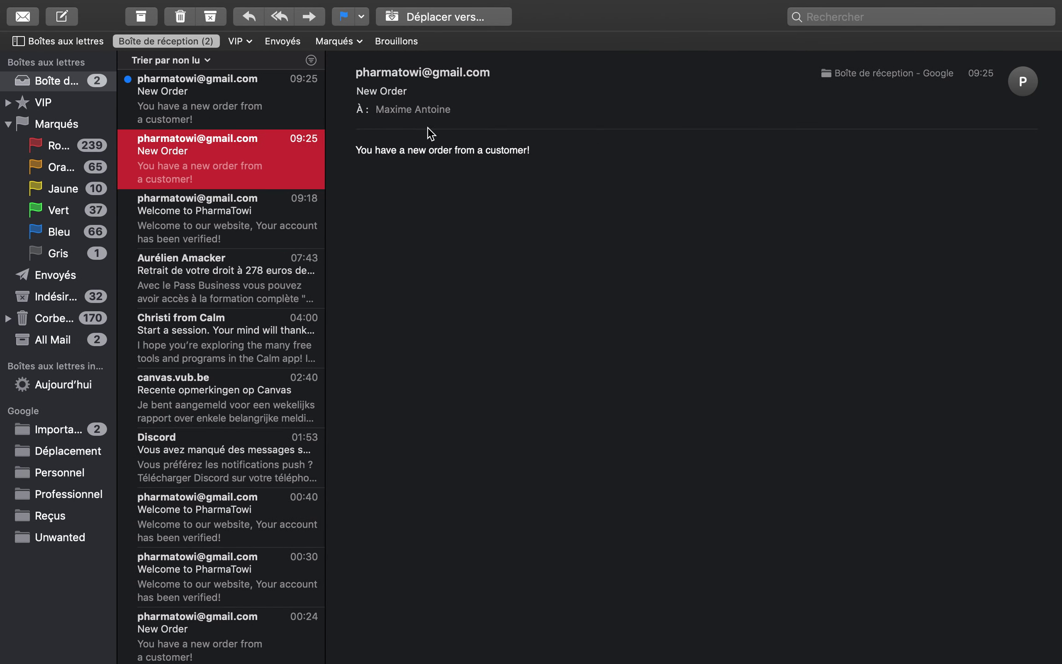
{"action": "left_click_drag", "start_coordinate": [356, 150], "coordinate": [572, 153]}
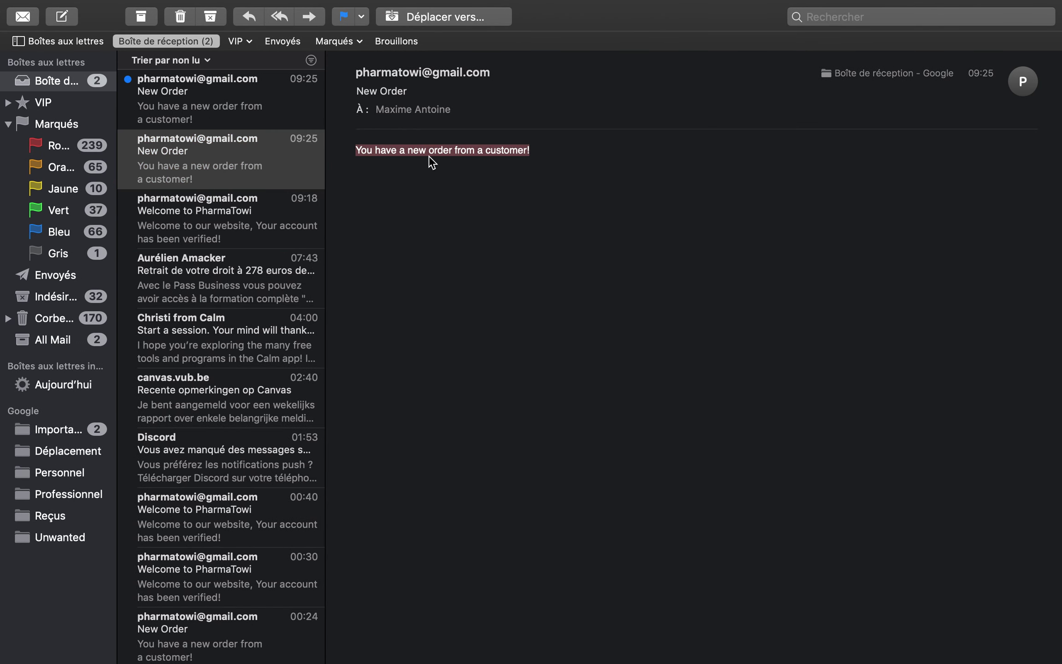
{"action": "left_click", "coordinate": [156, 99]}
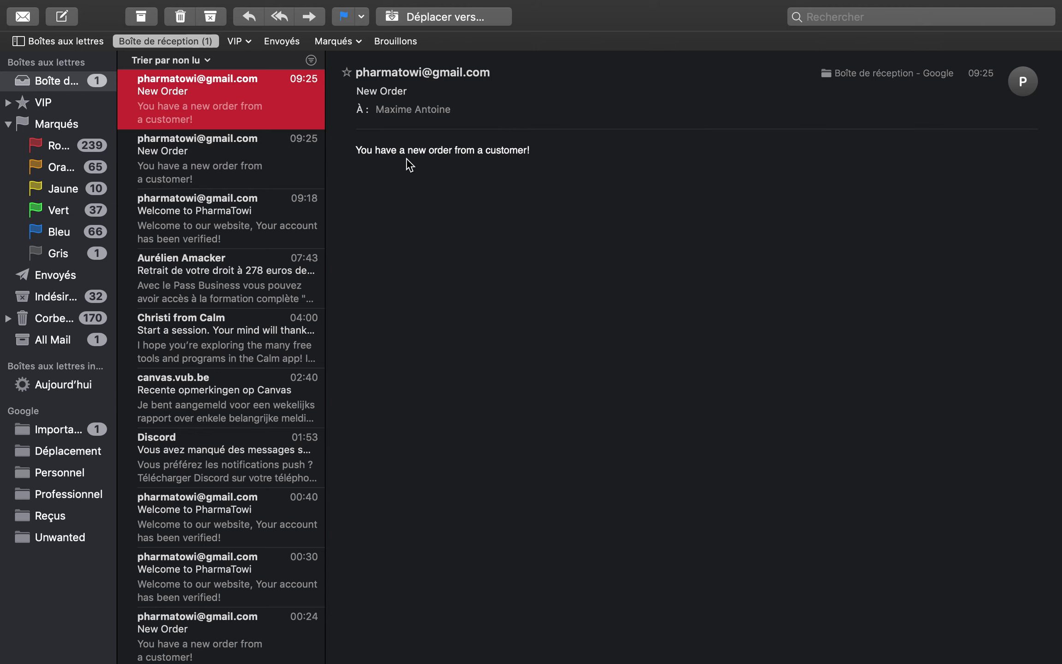
{"action": "key", "text": "super+Tab"}
{"action": "left_click", "coordinate": [951, 115]}
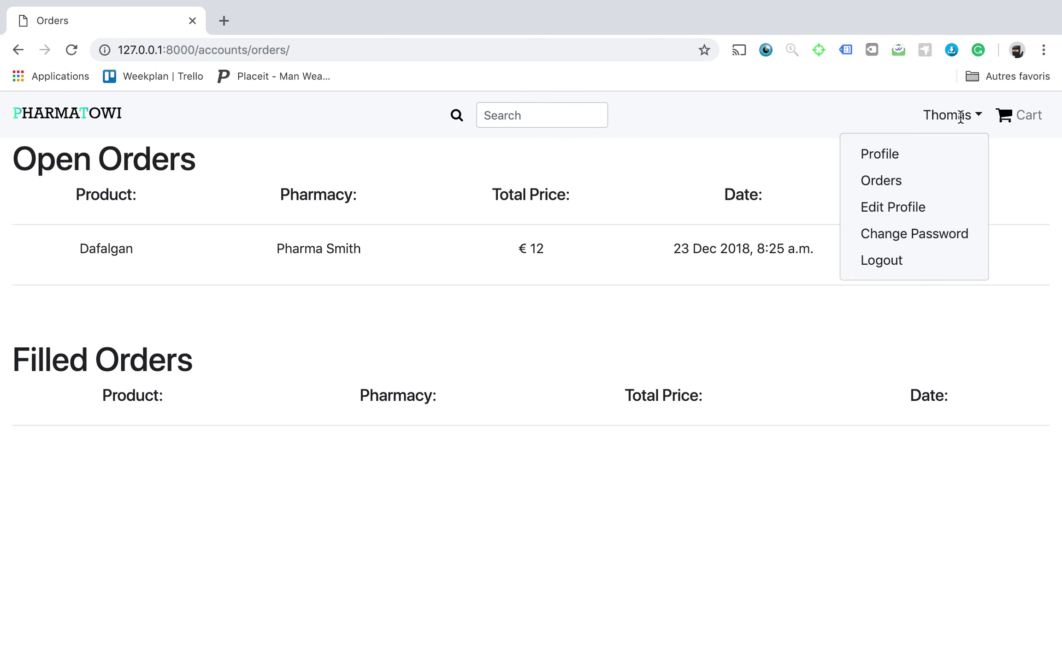
Log out of the customer account and sign in with the pharmacist's saved login.
{"action": "left_click", "coordinate": [875, 266]}
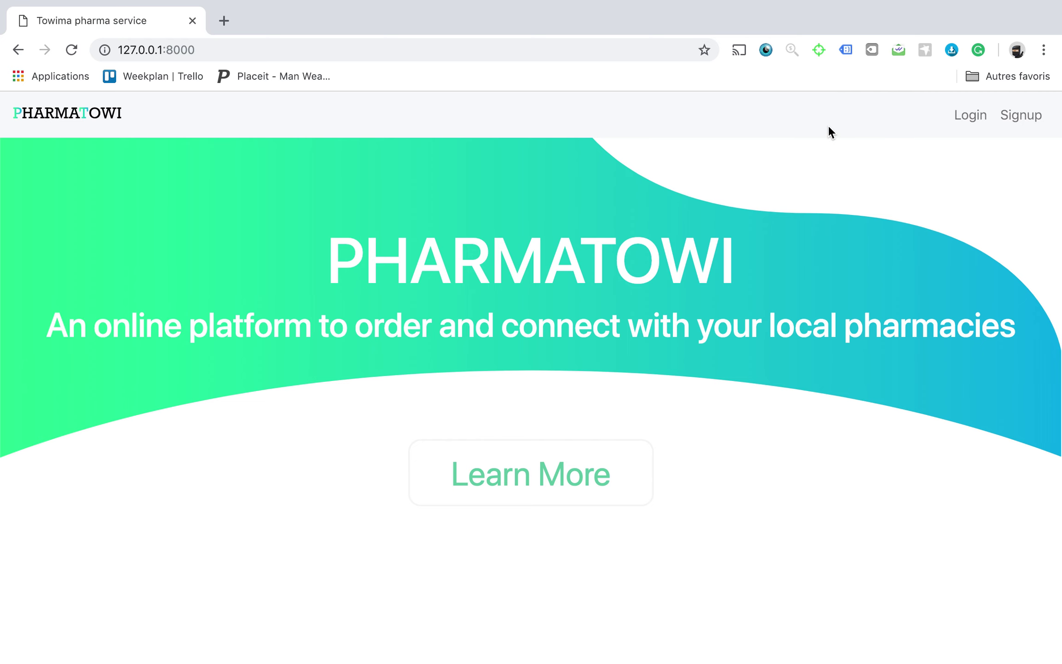
{"action": "left_click", "coordinate": [969, 115]}
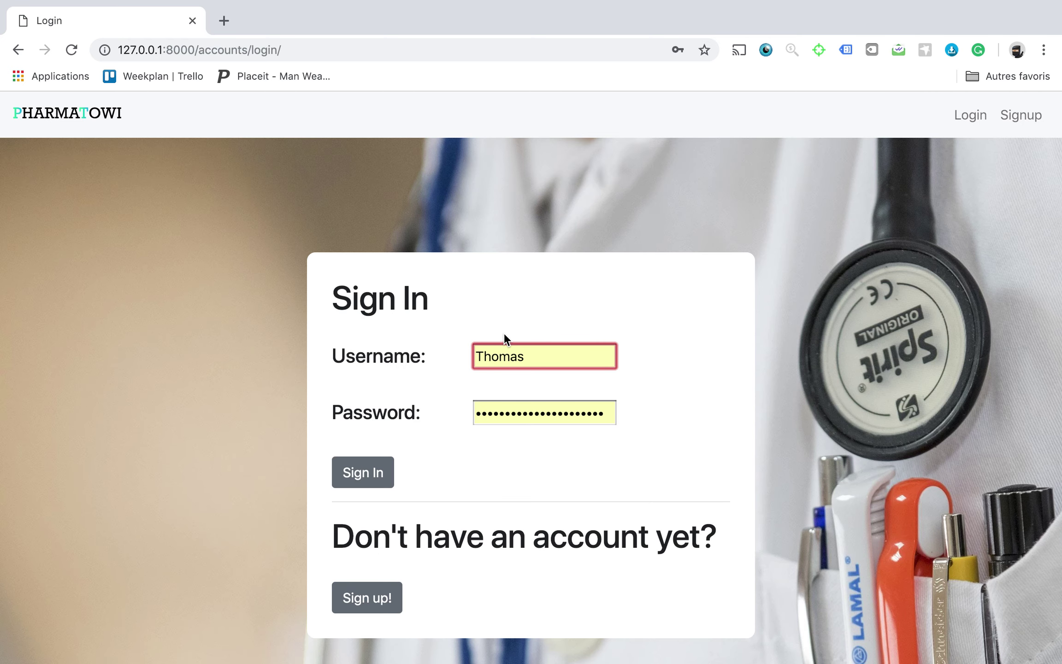
{"action": "double_click", "coordinate": [530, 358]}
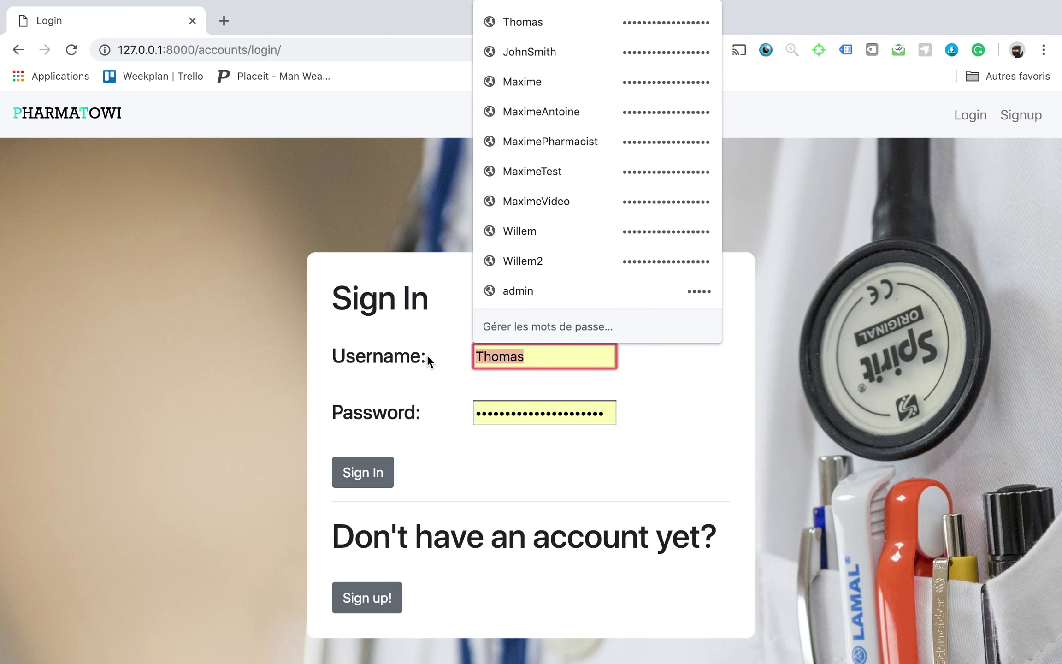
{"action": "type", "text": "john"}
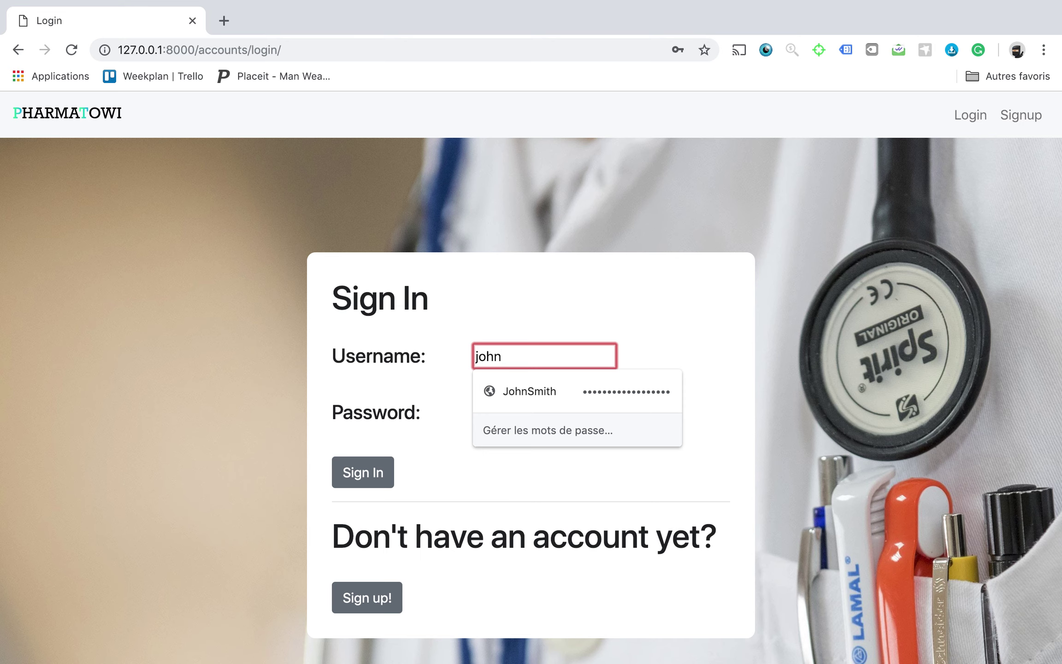
{"action": "key", "text": "Down"}
{"action": "key", "text": "Return"}
{"action": "left_click", "coordinate": [362, 474]}
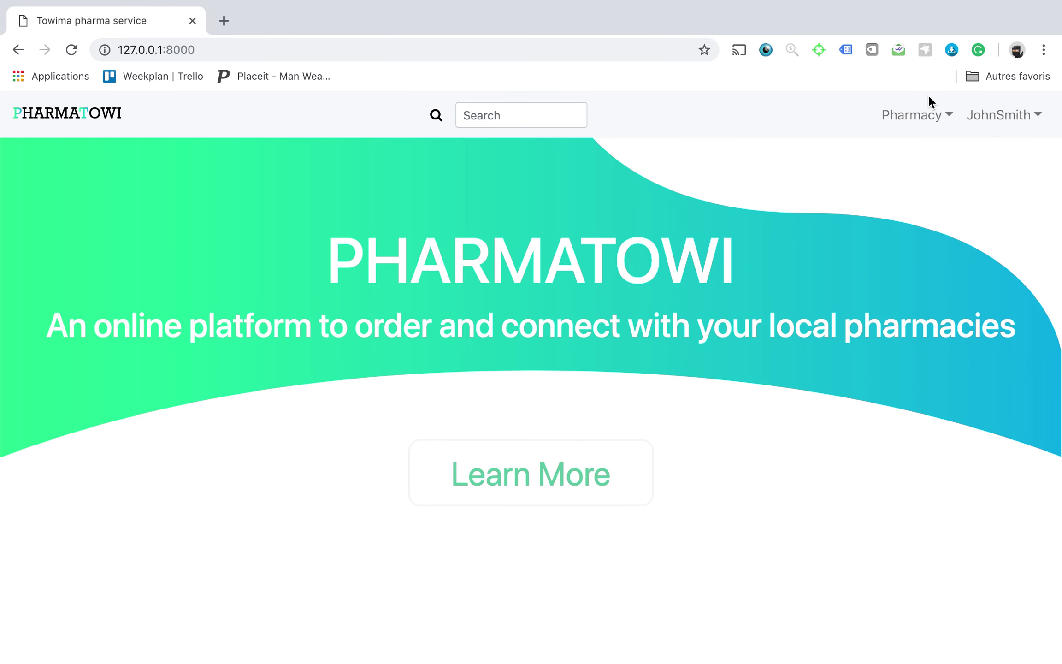
Fill the €12 Dafalgan order from Pharmacy > Orders and return to the home page.
{"action": "left_click", "coordinate": [927, 118]}
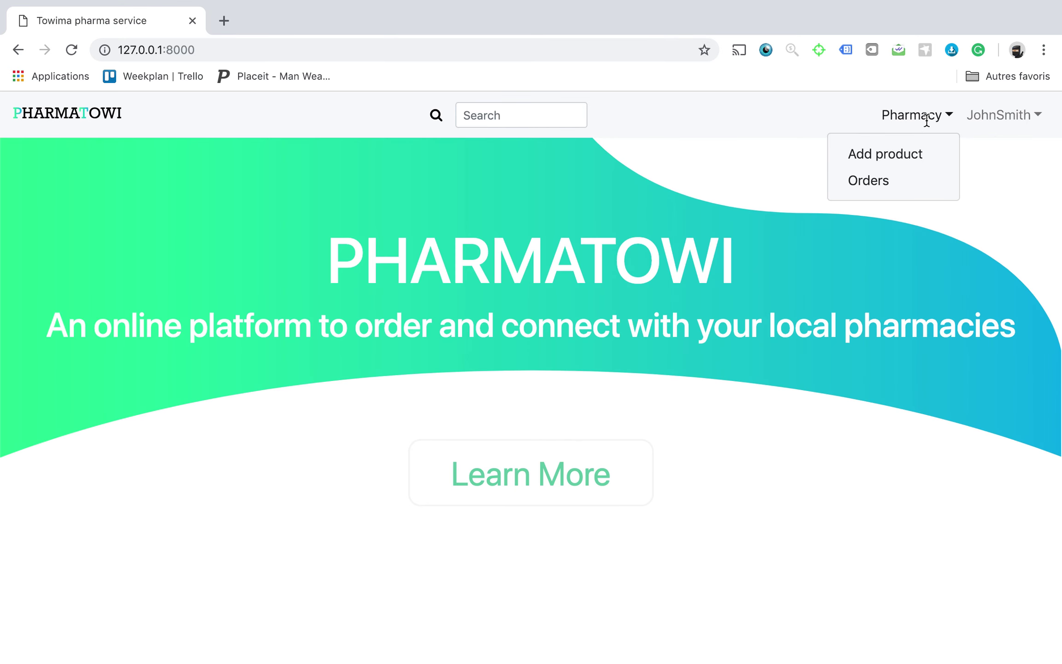
{"action": "left_click", "coordinate": [869, 182]}
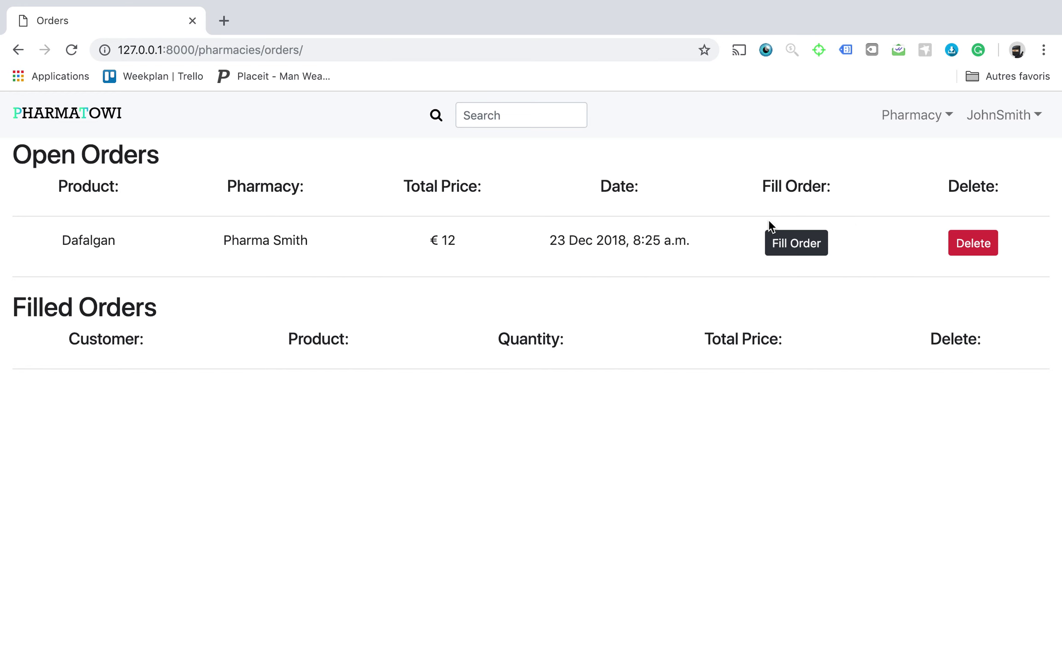
{"action": "left_click", "coordinate": [808, 244]}
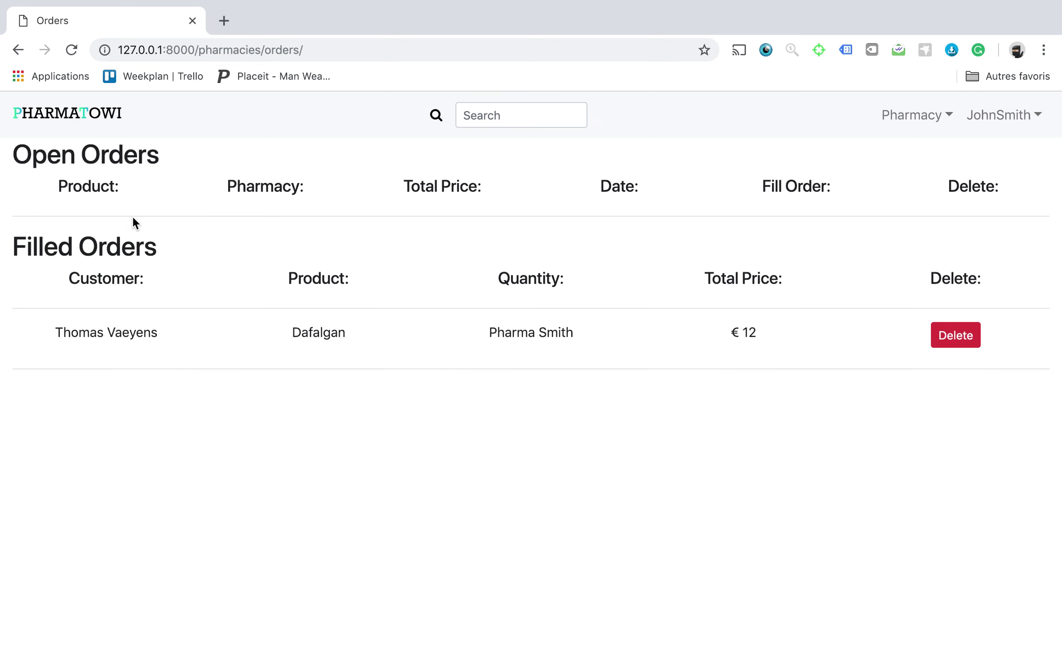
{"action": "left_click", "coordinate": [92, 118]}
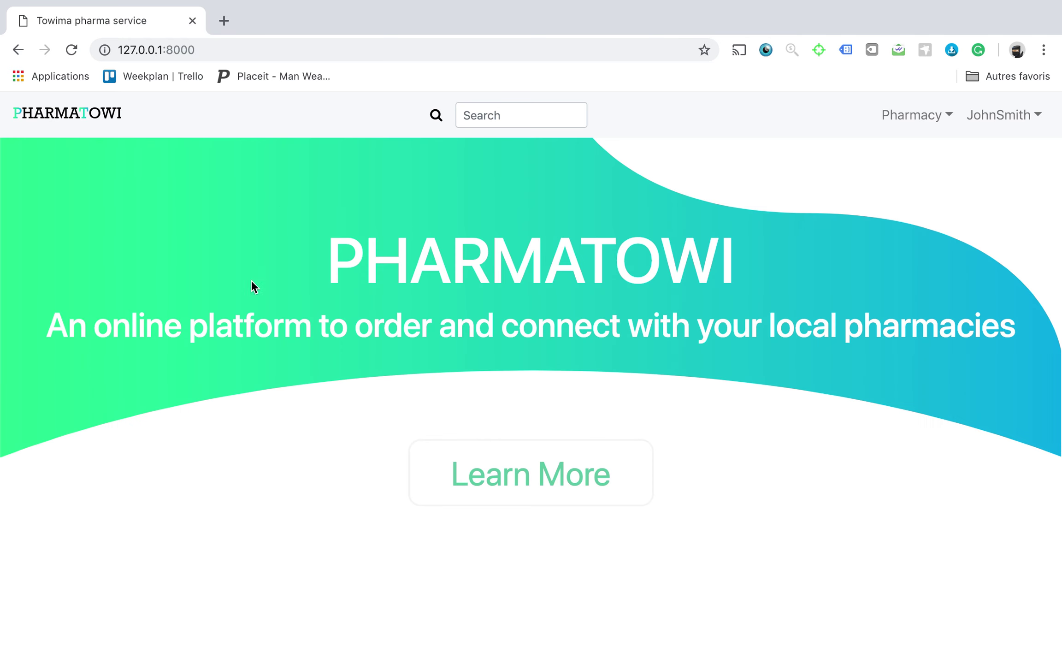
Inspect the page in iPhone X device mode (375×812) and scroll through the home page sections.
{"action": "right_click", "coordinate": [289, 254]}
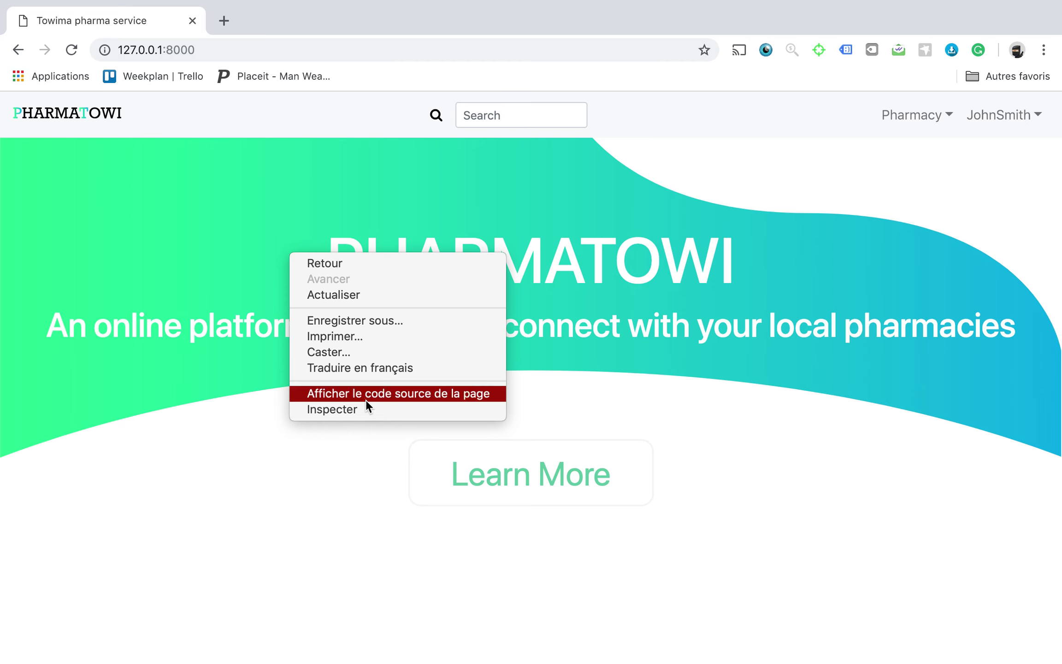
{"action": "key", "text": "Escape"}
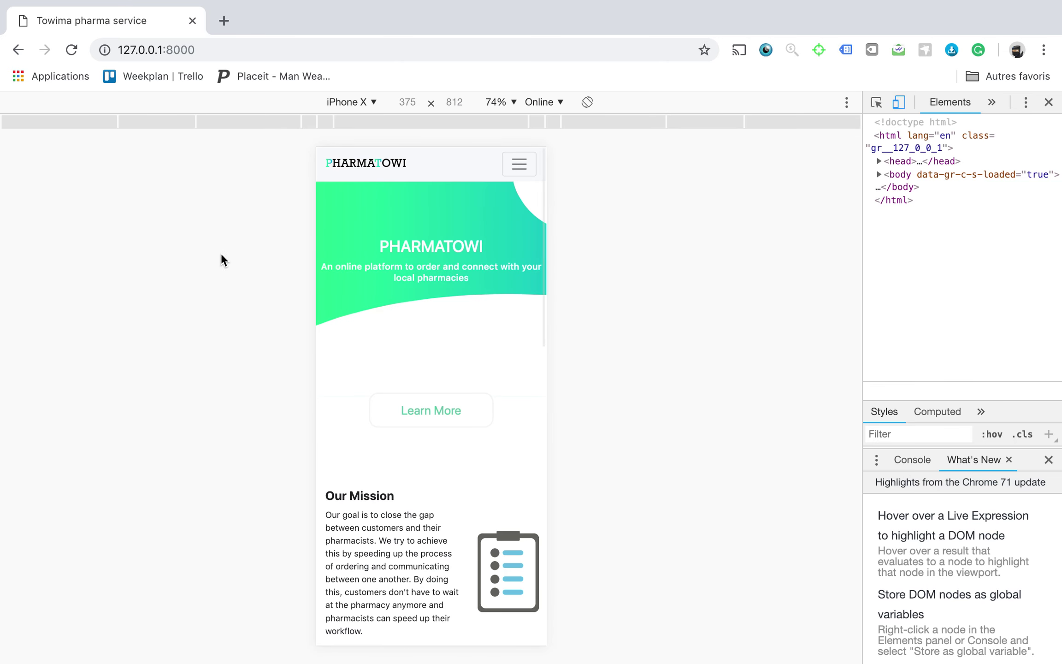
{"action": "left_click", "coordinate": [672, 325]}
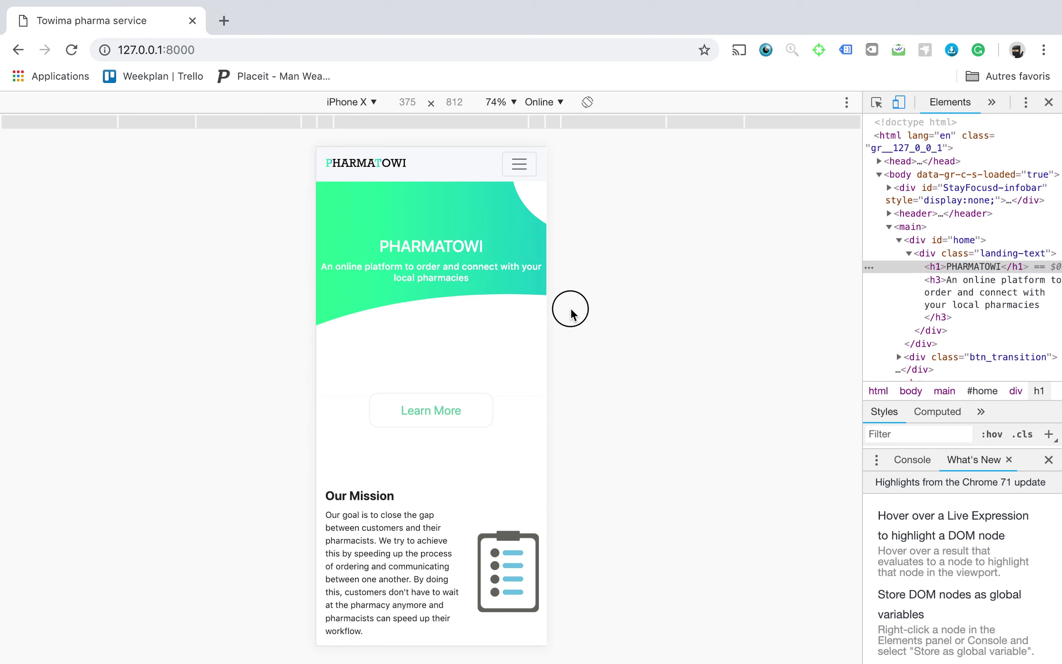
{"action": "scroll", "coordinate": [413, 325], "scroll_direction": "down", "scroll_amount": 5}
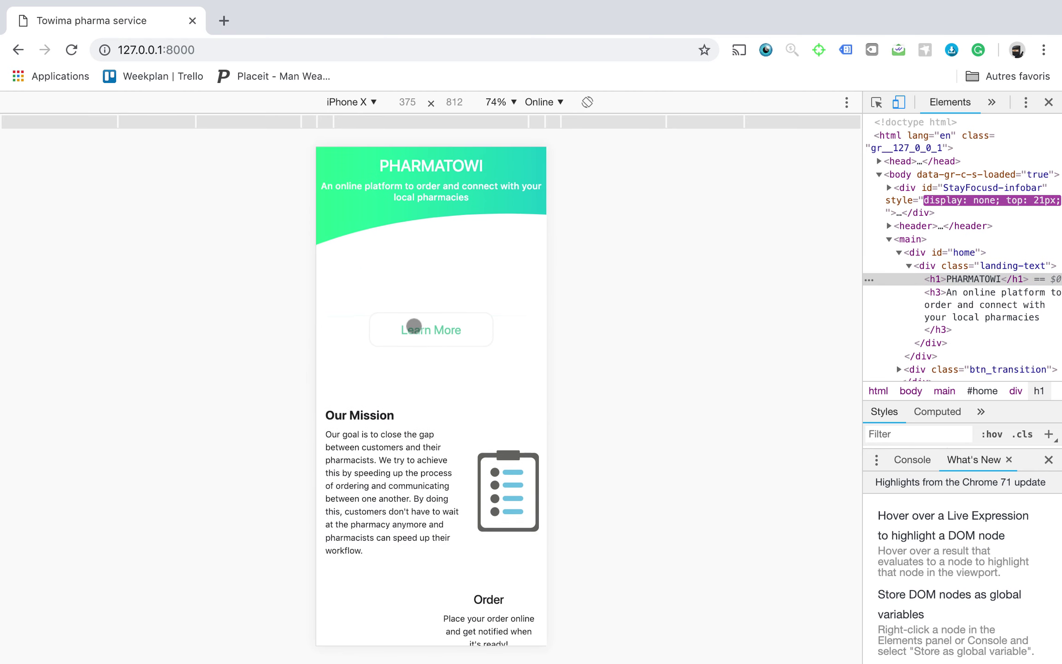
{"action": "scroll", "coordinate": [415, 324], "scroll_direction": "up", "scroll_amount": 5}
{"action": "scroll", "coordinate": [427, 403], "scroll_direction": "down", "scroll_amount": 5}
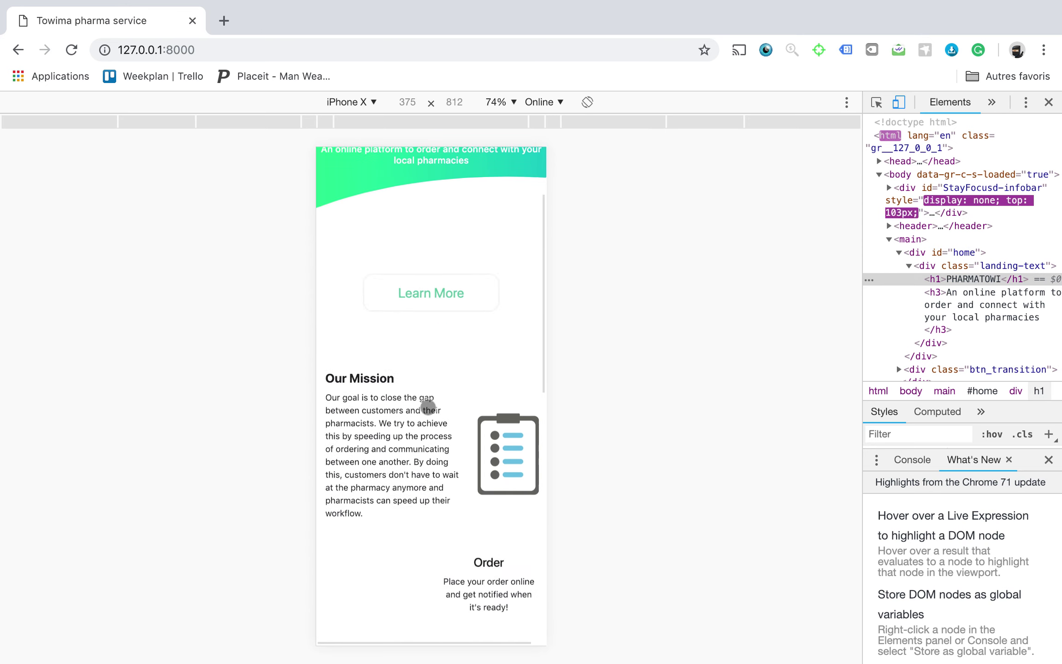
{"action": "scroll", "coordinate": [428, 407], "scroll_direction": "down", "scroll_amount": 8}
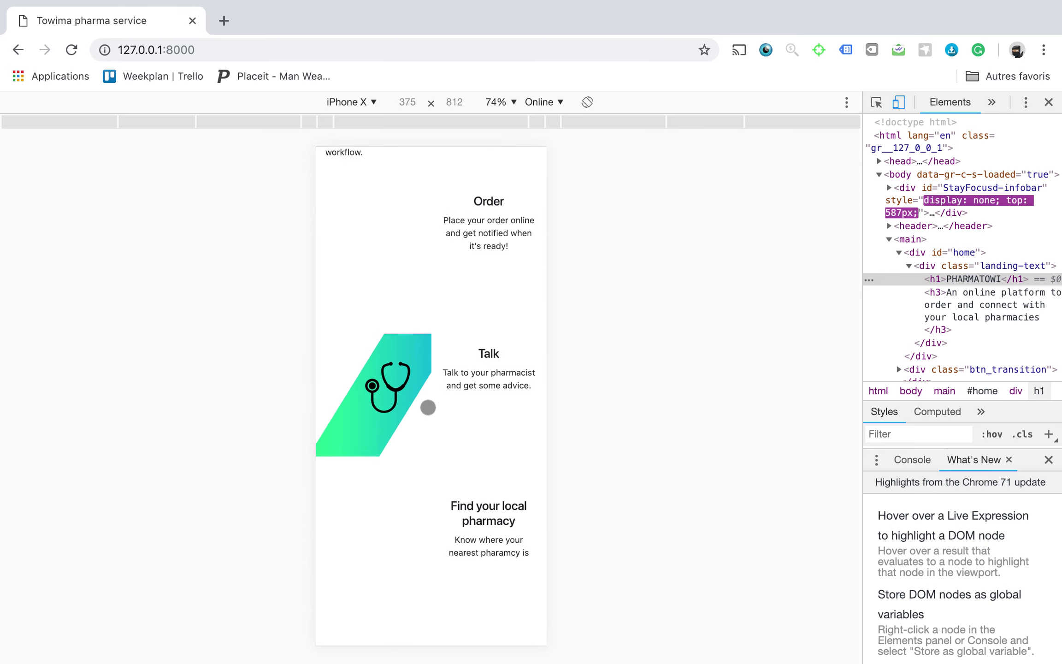
{"action": "scroll", "coordinate": [427, 407], "scroll_direction": "up", "scroll_amount": 8}
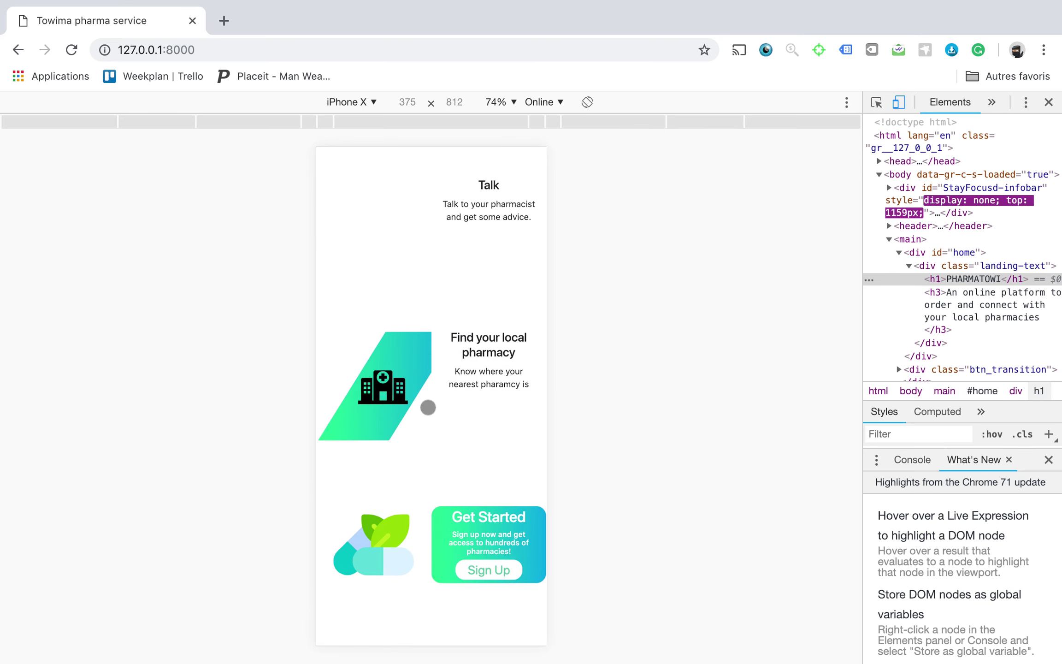
{"action": "scroll", "coordinate": [428, 407], "scroll_direction": "up", "scroll_amount": 5}
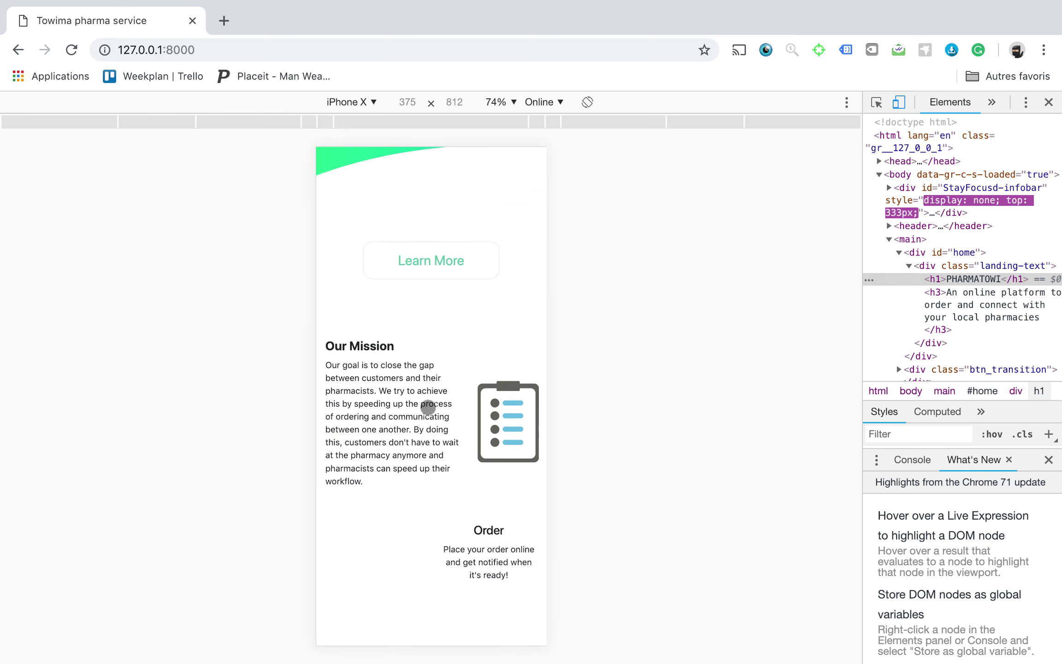
{"action": "scroll", "coordinate": [428, 407], "scroll_direction": "down", "scroll_amount": 8}
{"action": "scroll", "coordinate": [428, 407], "scroll_direction": "down", "scroll_amount": 2}
{"action": "scroll", "coordinate": [428, 407], "scroll_direction": "up", "scroll_amount": 12}
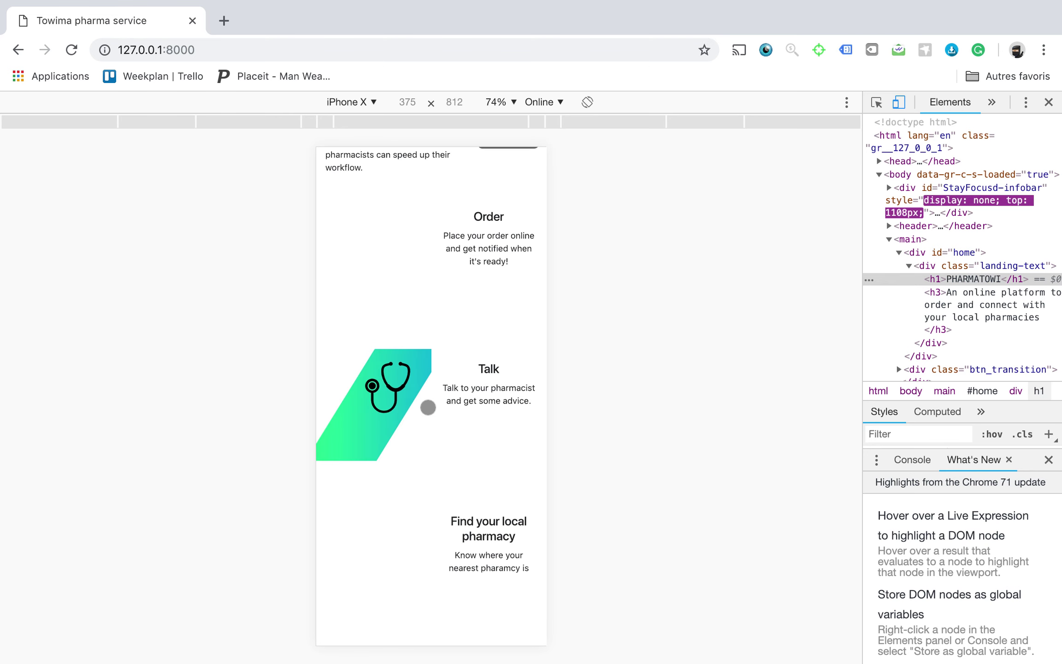
Open the pharmacist's Profile from the hamburger menu's user dropdown.
{"action": "left_click", "coordinate": [533, 169]}
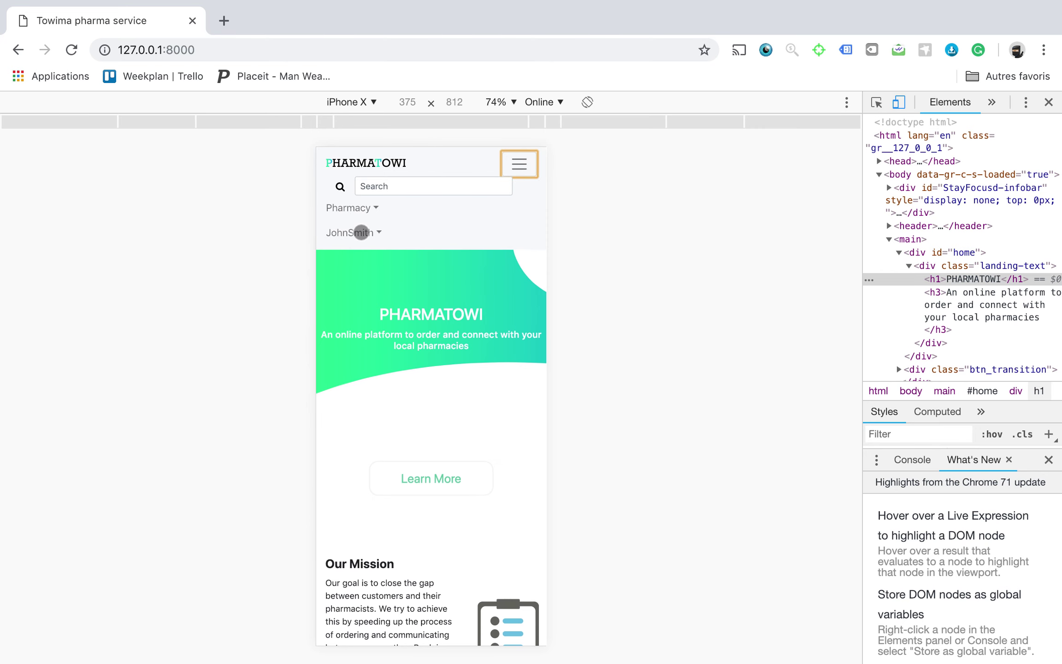
{"action": "left_click", "coordinate": [362, 232]}
{"action": "left_click", "coordinate": [358, 263]}
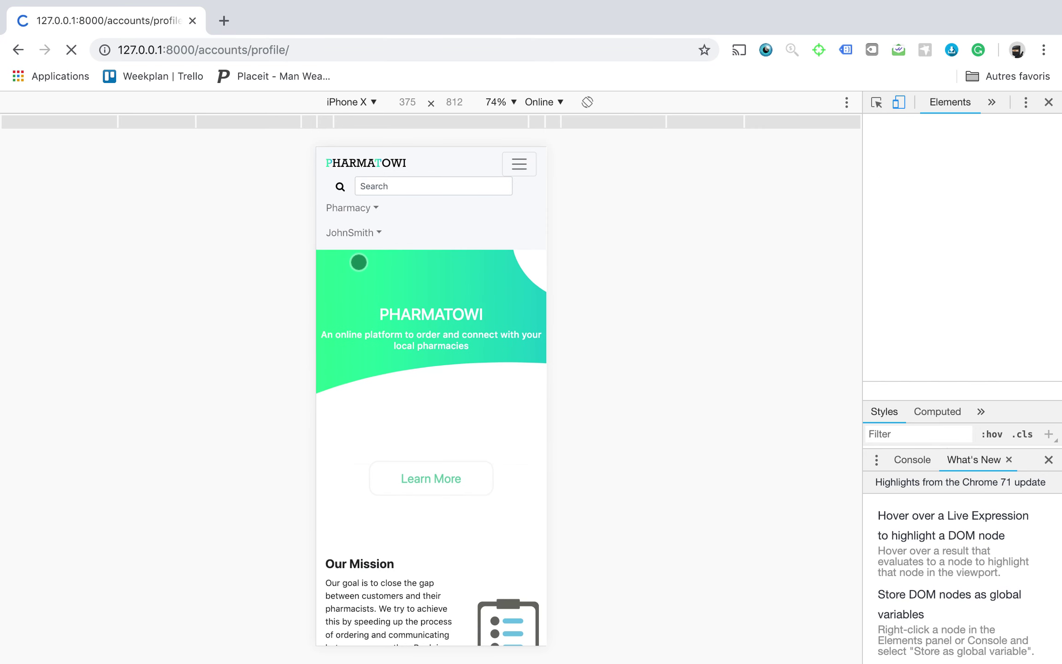
Scroll the pharmacist's profile on the phone, return home via the PHARMATOWI logo, and close DevTools.
{"action": "scroll", "coordinate": [428, 338], "scroll_direction": "down", "scroll_amount": 15}
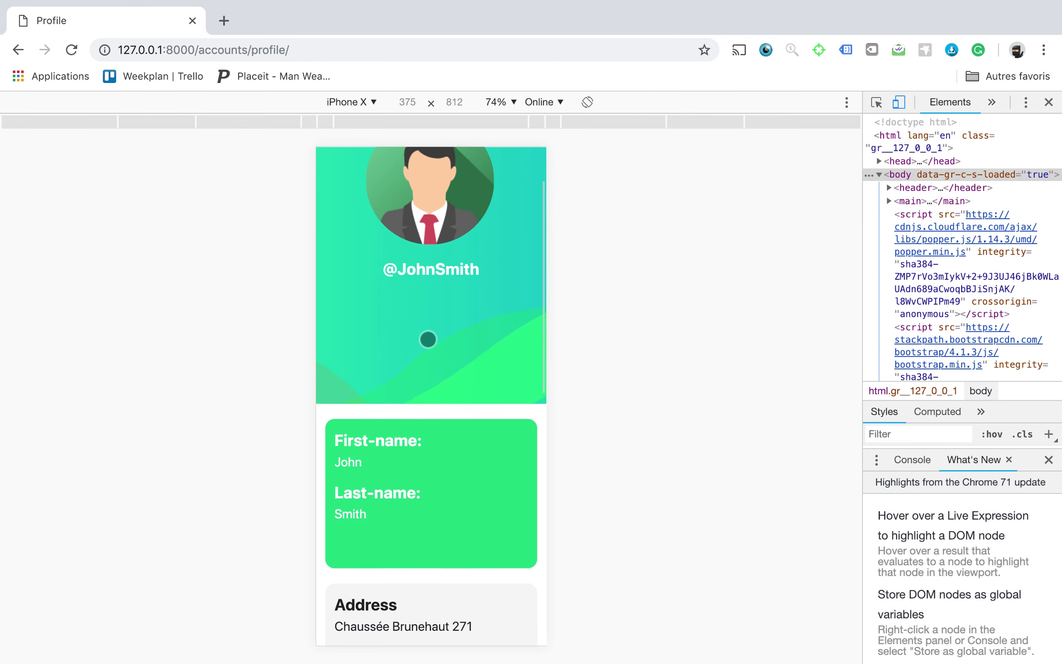
{"action": "scroll", "coordinate": [429, 340], "scroll_direction": "down", "scroll_amount": 2}
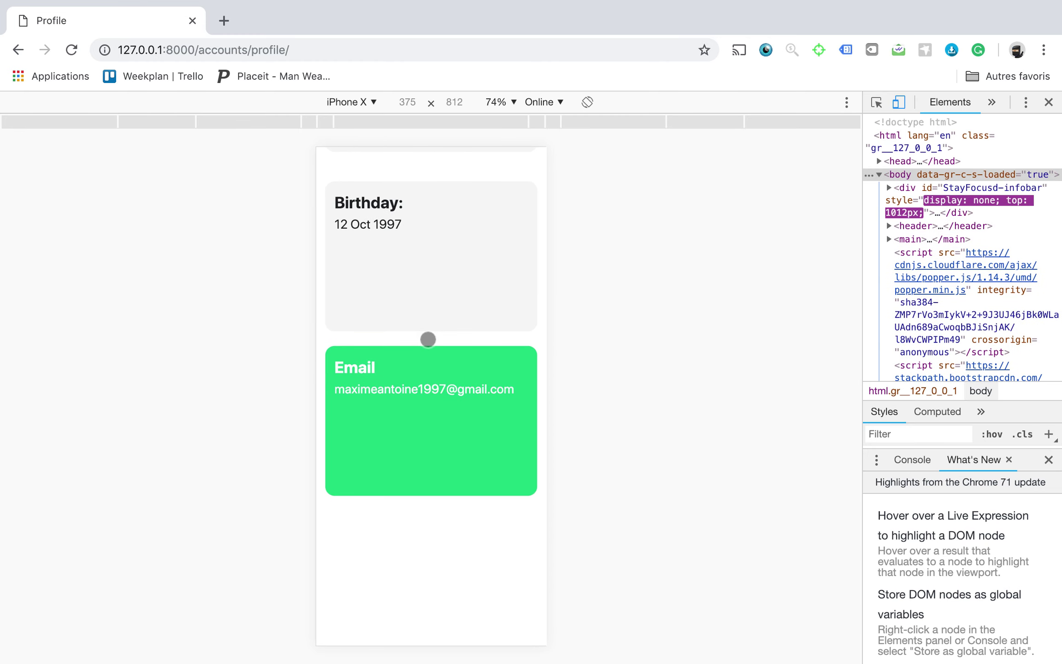
{"action": "scroll", "coordinate": [427, 338], "scroll_direction": "up", "scroll_amount": 20}
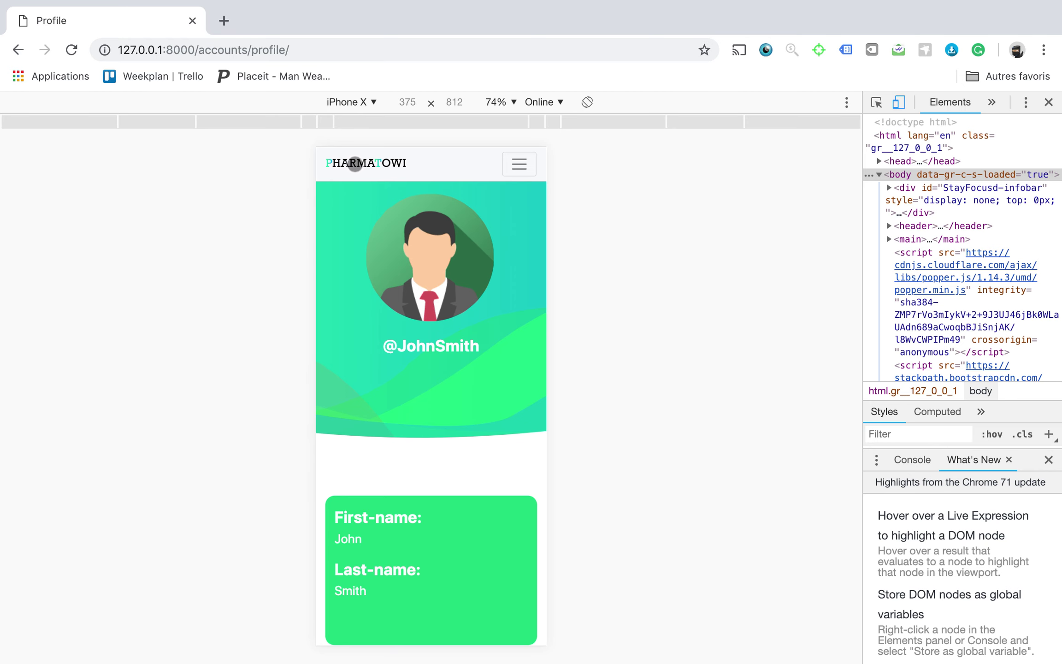
{"action": "left_click", "coordinate": [355, 164]}
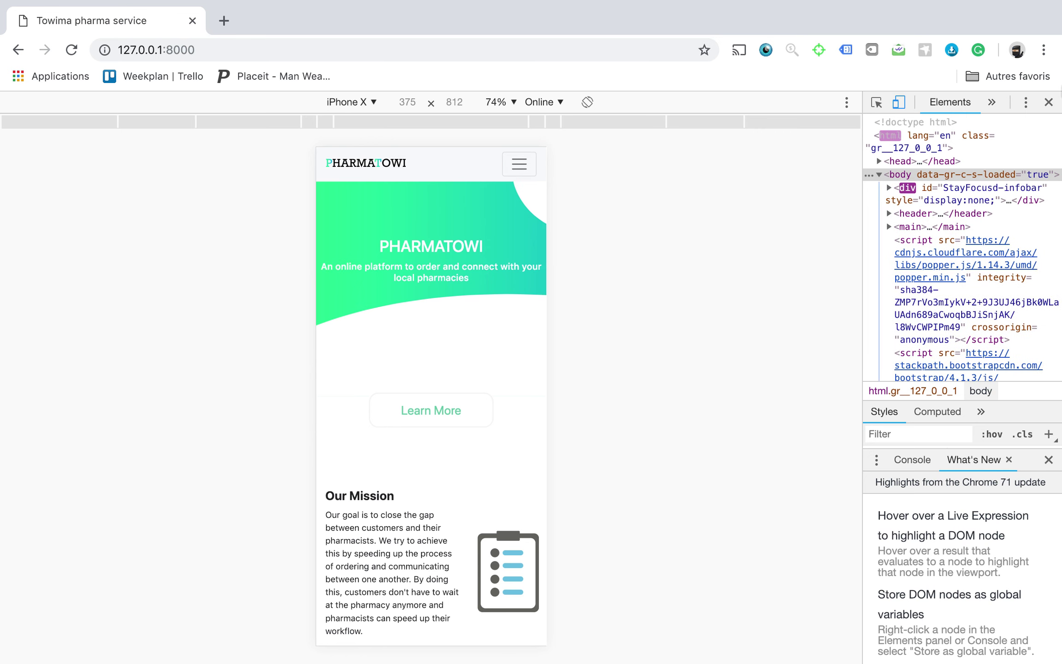
{"action": "left_click", "coordinate": [1048, 101]}
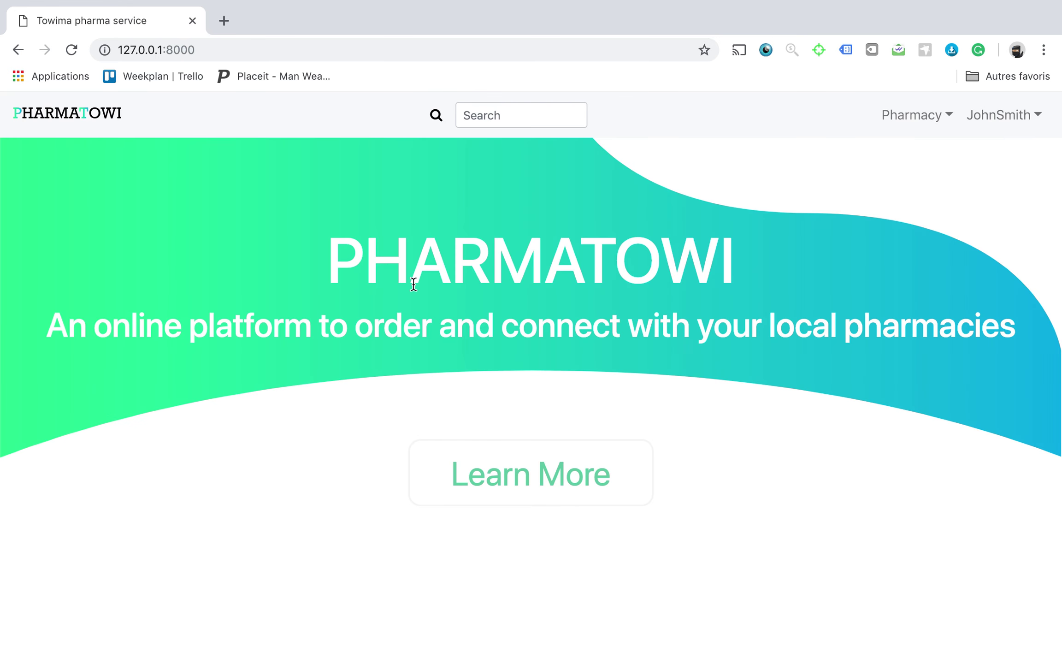